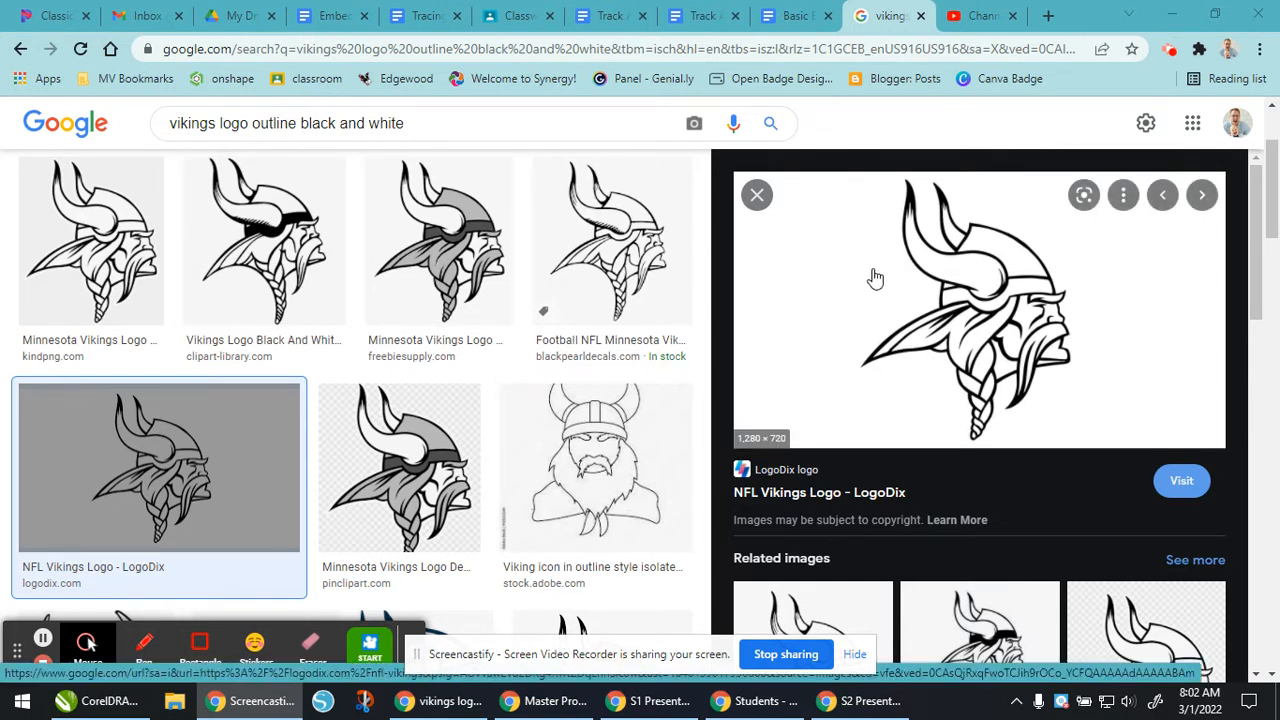
# Step: Copy the NFL Vikings logo from the browser's image results into the CorelDRAW drawing beside the page, and delete that copy
pyautogui.rightClick(903, 285)
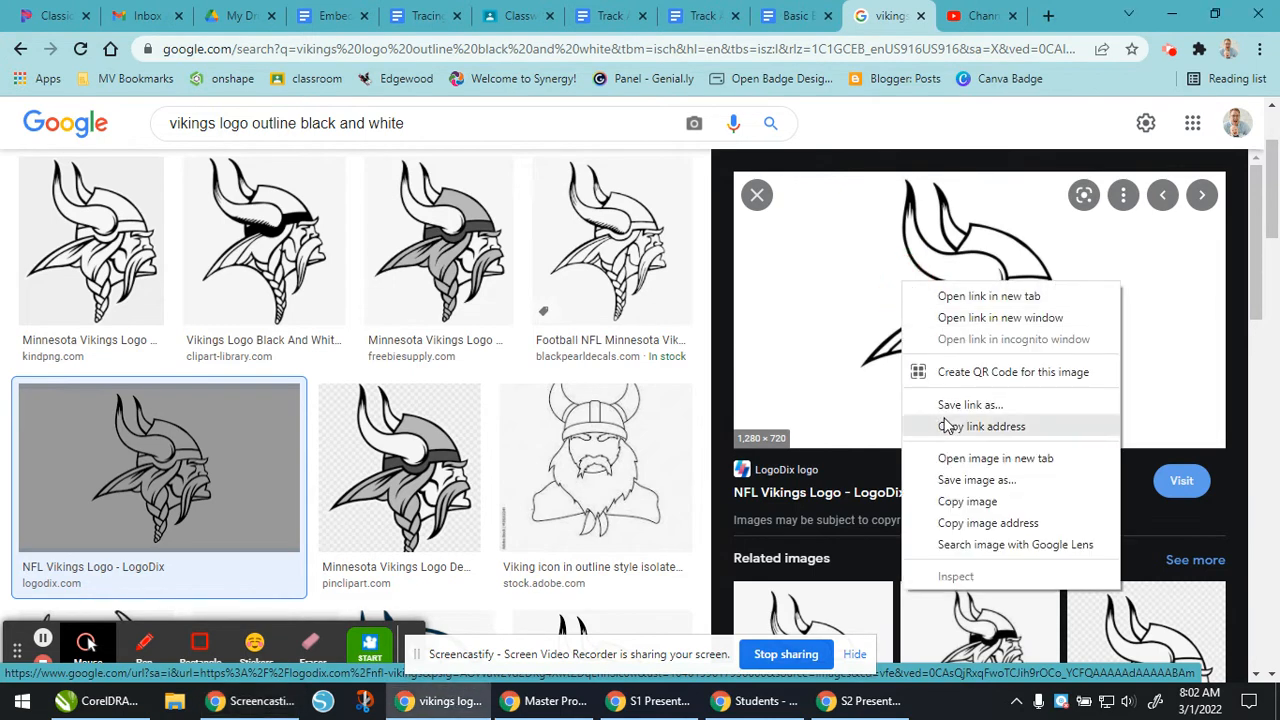
pyautogui.click(957, 502)
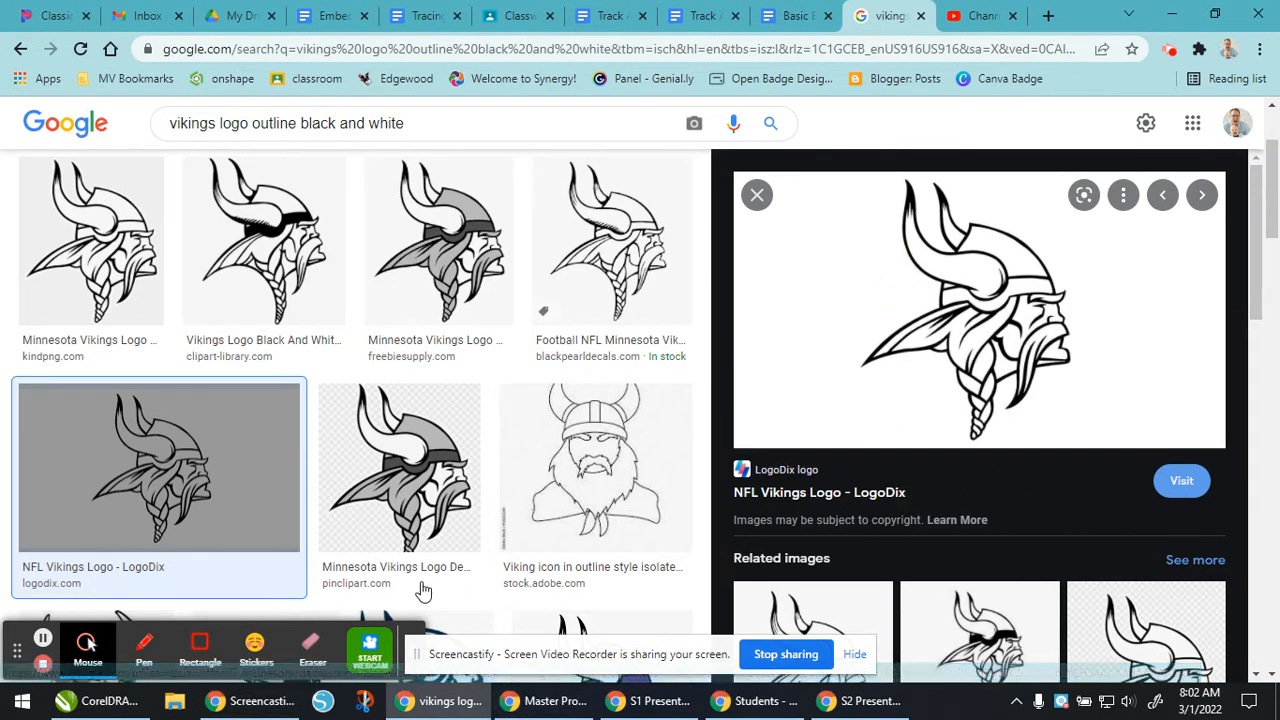
pyautogui.click(100, 701)
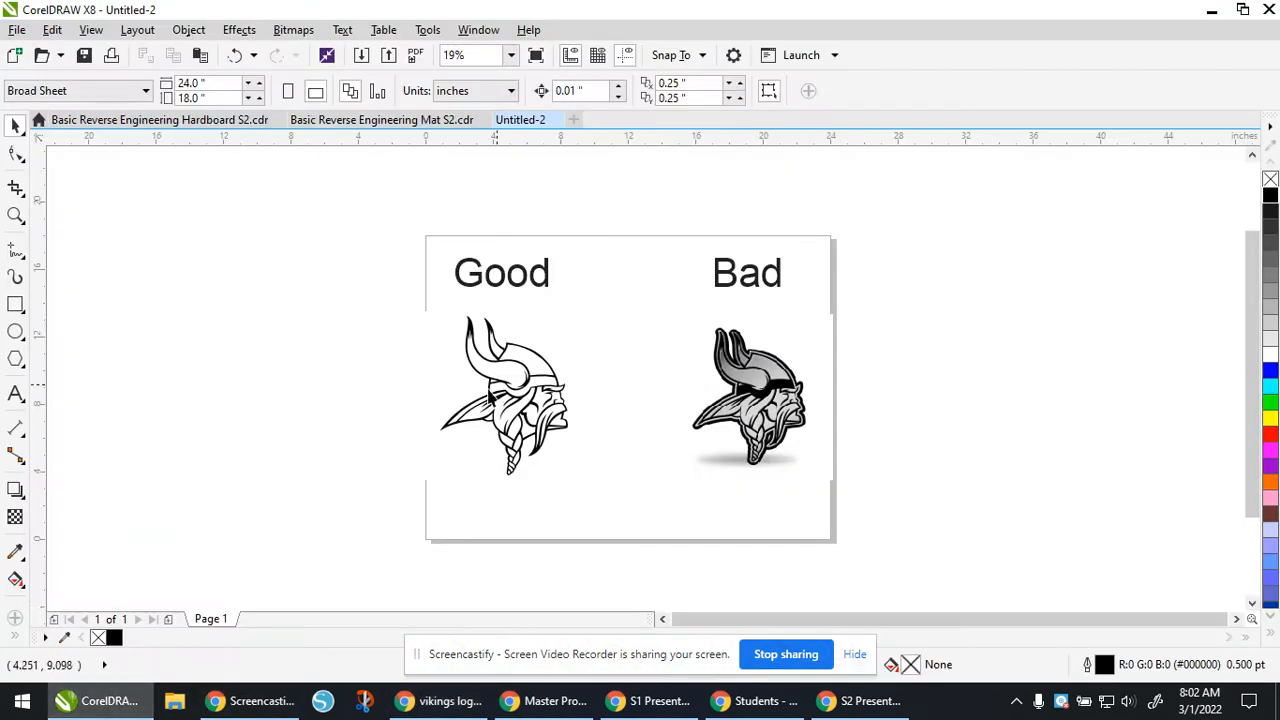
pyautogui.rightClick(183, 347)
pyautogui.click(266, 435)
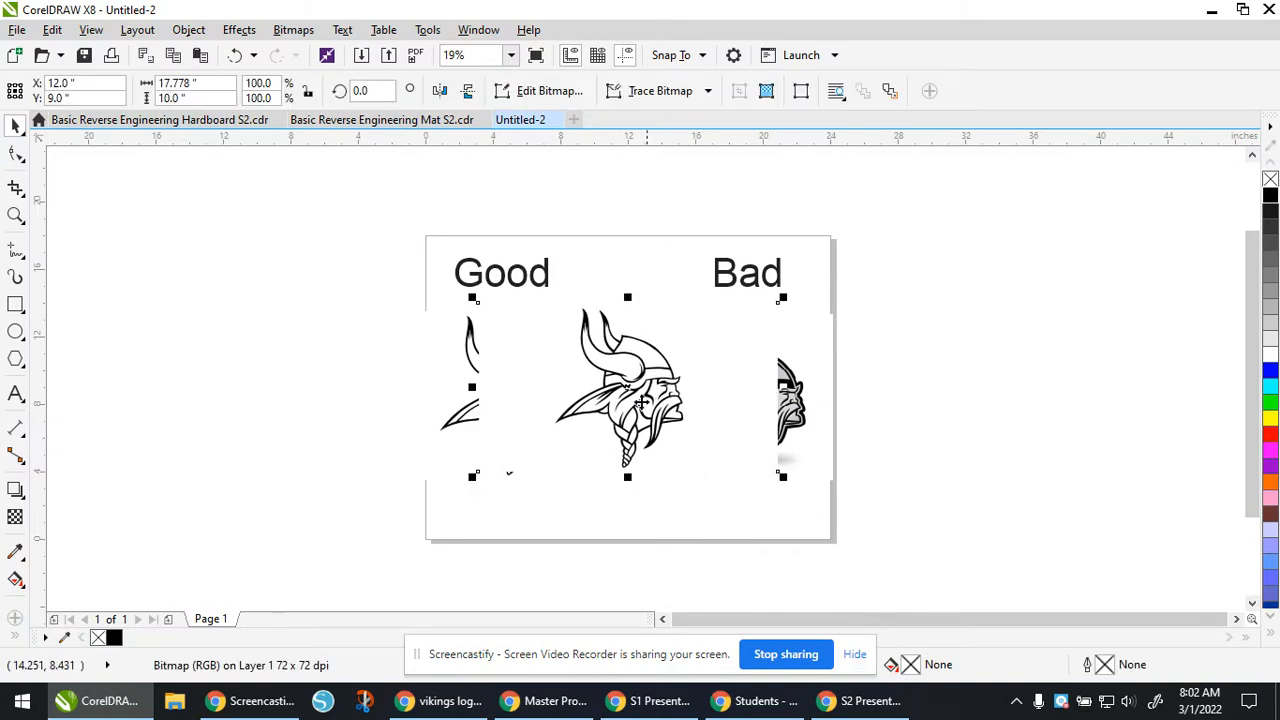
pyautogui.moveTo(640, 400); pyautogui.dragTo(238, 355)
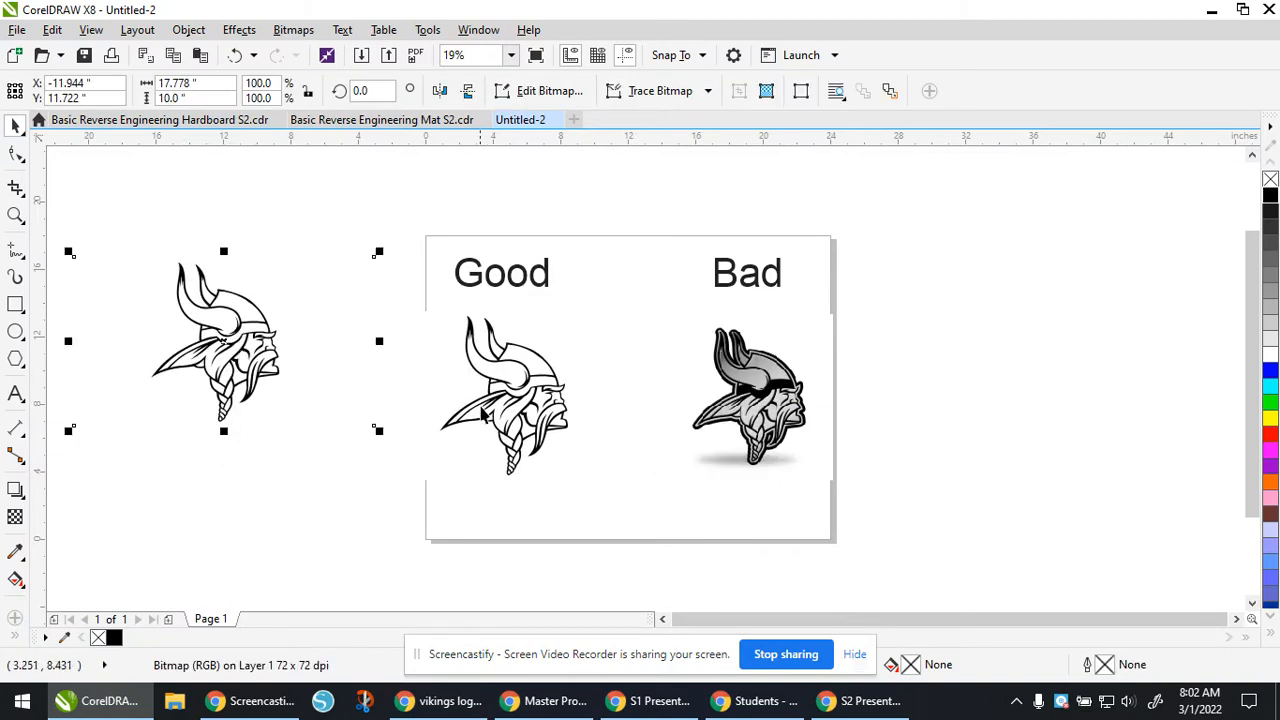
pyautogui.press('Delete')
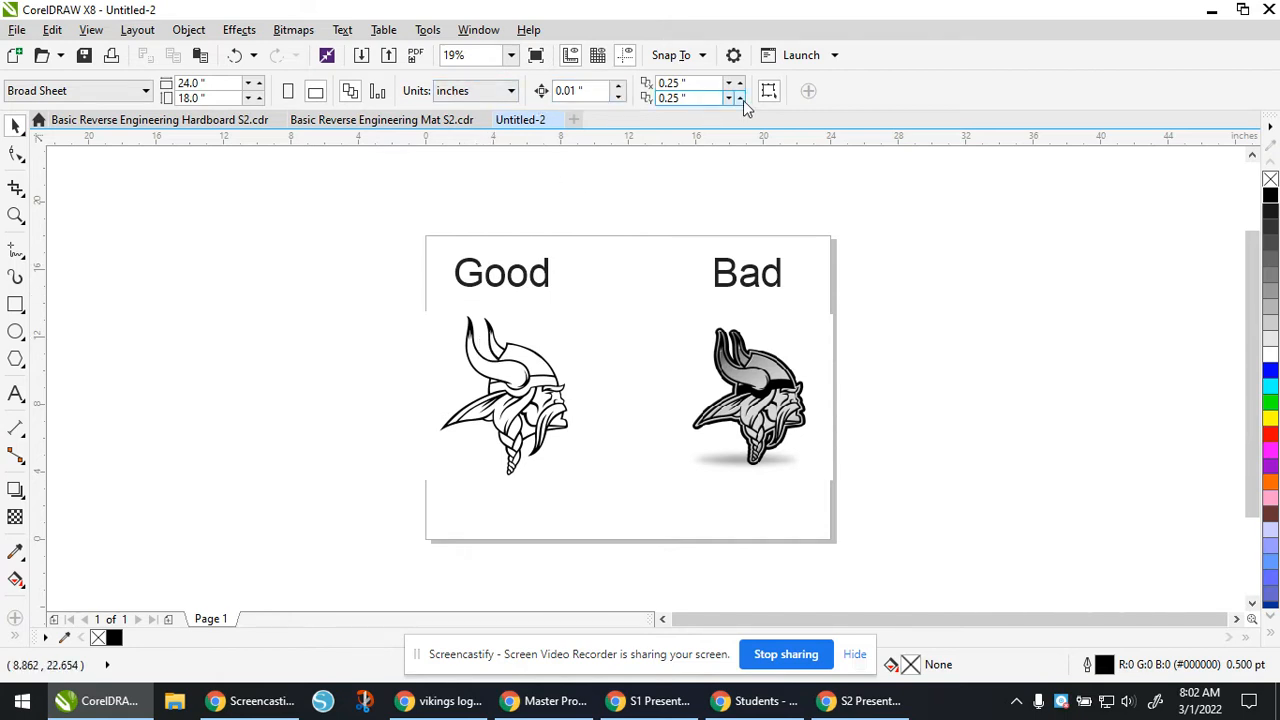
# Step: Convert the Viking bitmap under the "Good" heading to vectors with Quick Trace
pyautogui.click(530, 400)
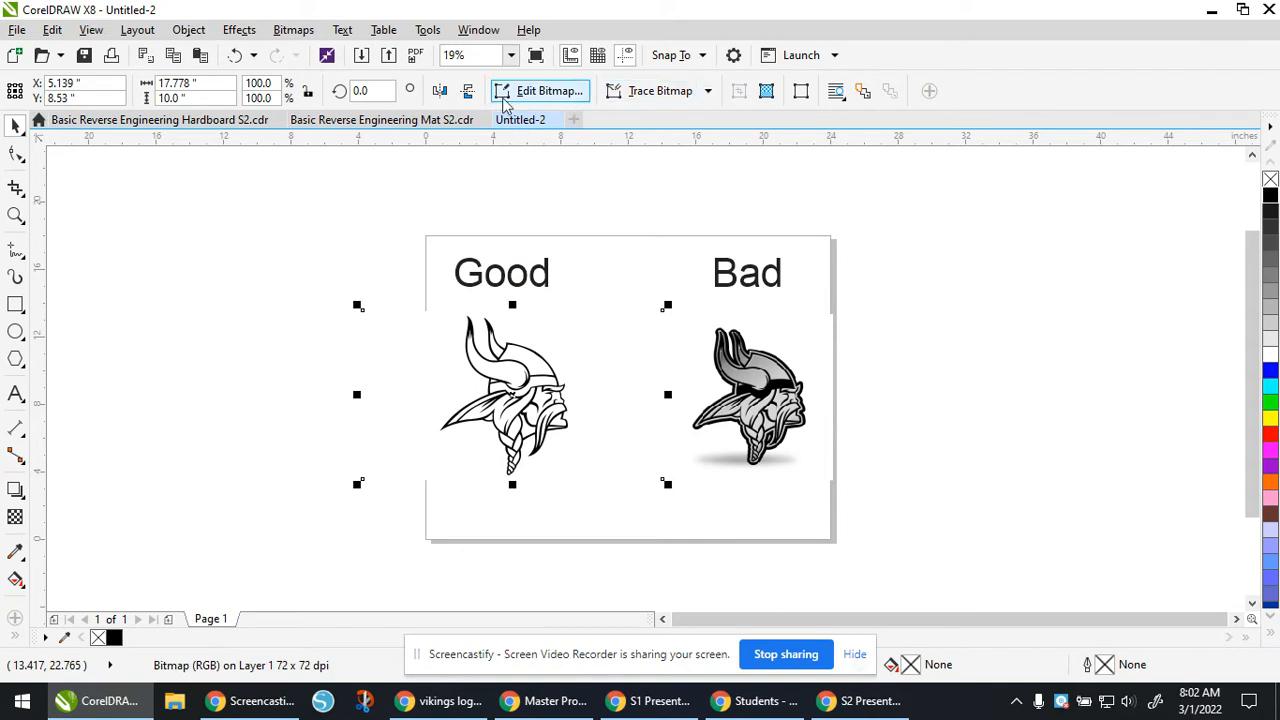
pyautogui.click(707, 91)
pyautogui.click(707, 91)
pyautogui.click(708, 92)
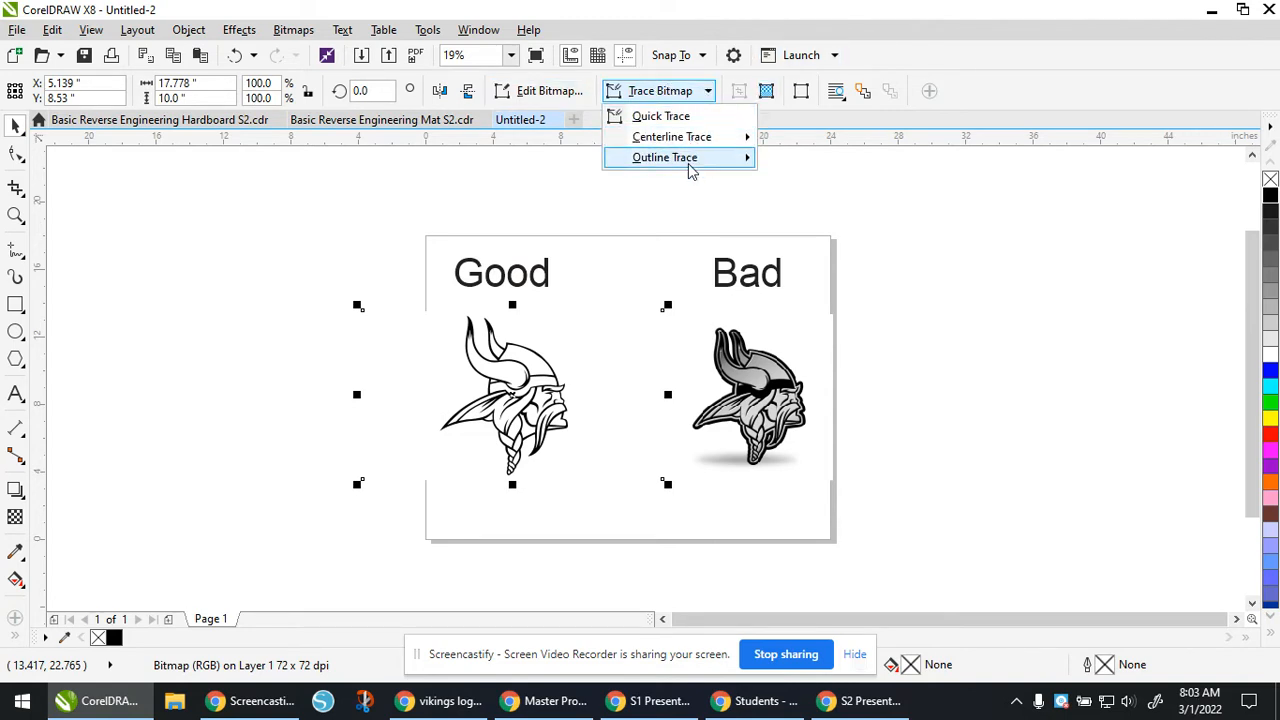
pyautogui.moveTo(692, 140)
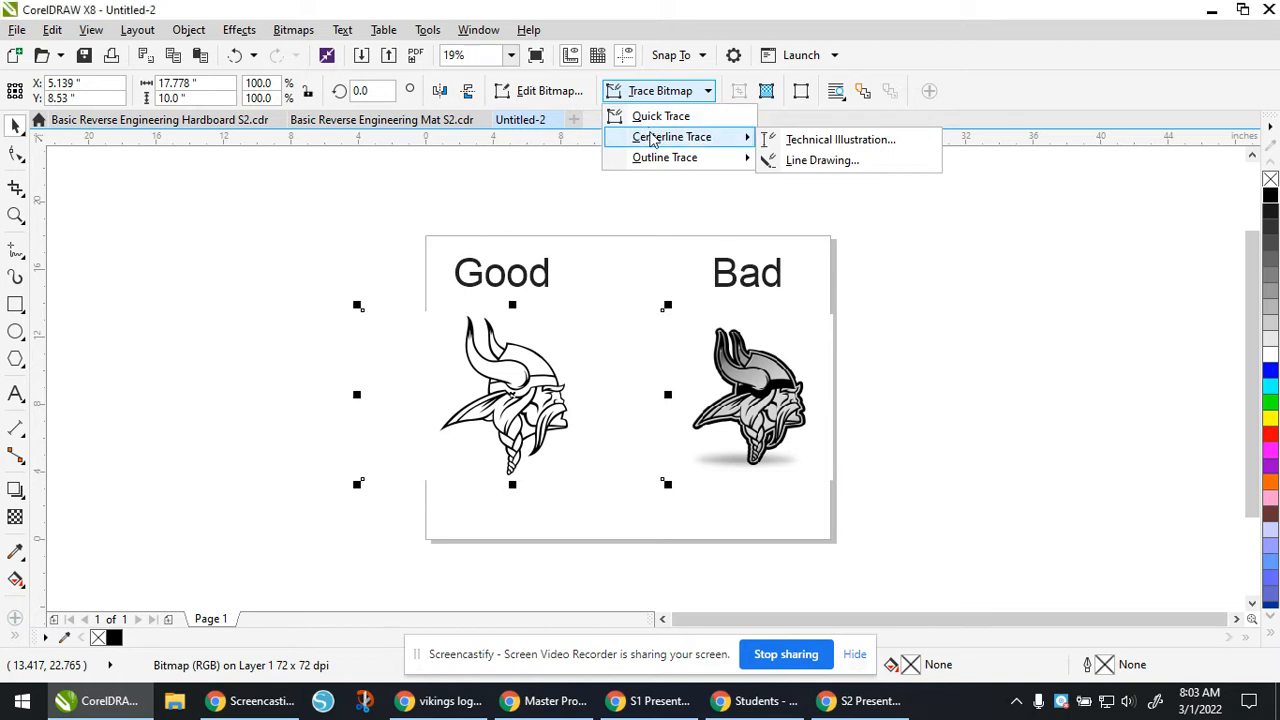
pyautogui.moveTo(668, 160)
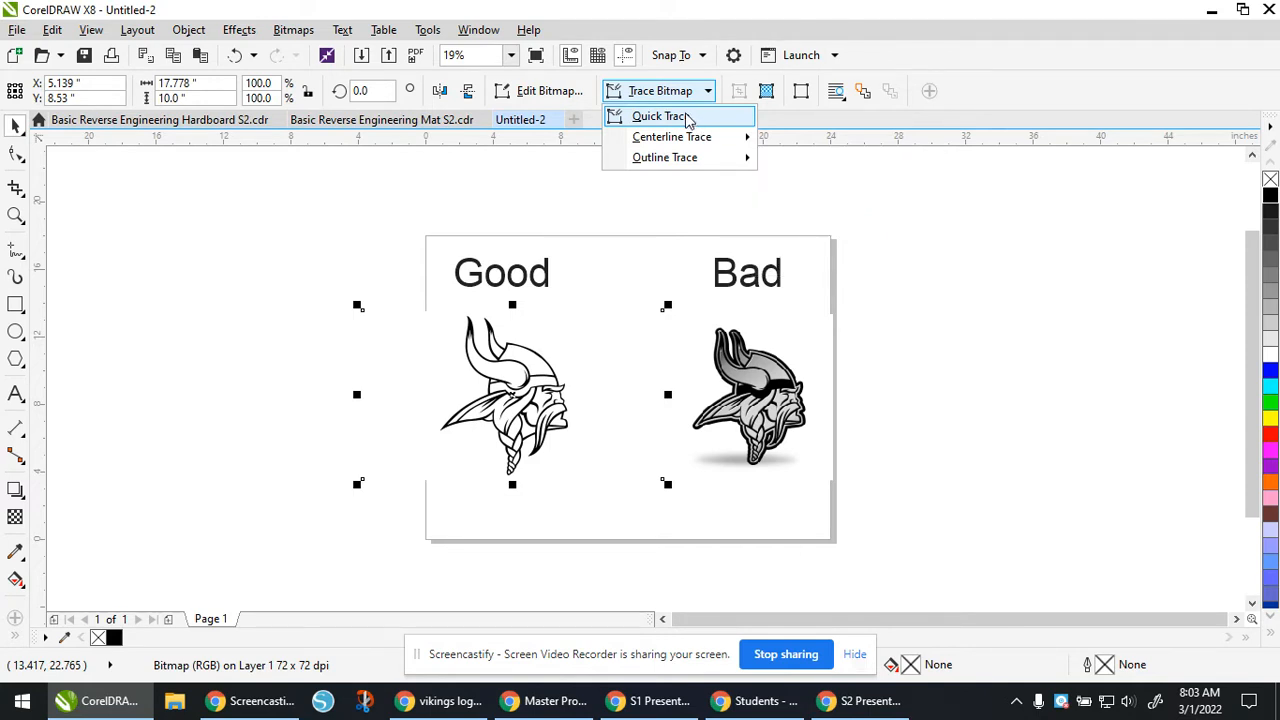
pyautogui.click(686, 117)
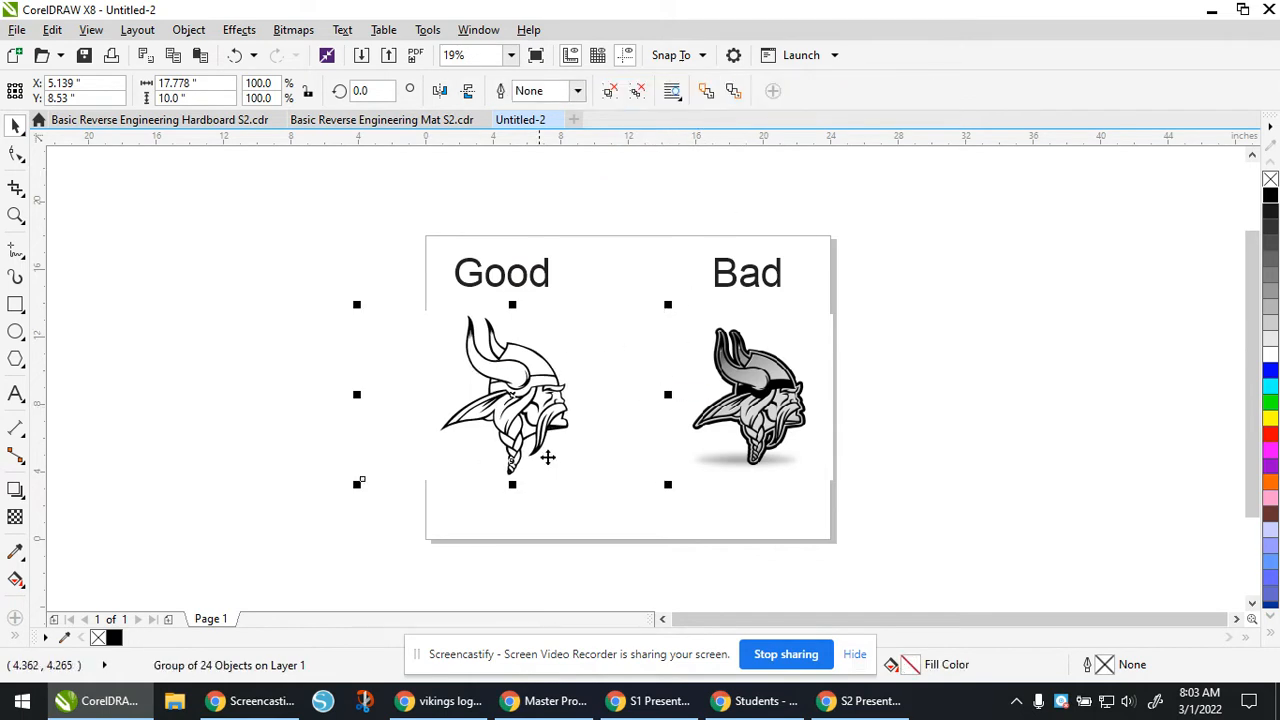
# Step: Move the quick-traced Viking off the original bitmap into the empty area left of the page
pyautogui.scroll(-1, 1237, 374)
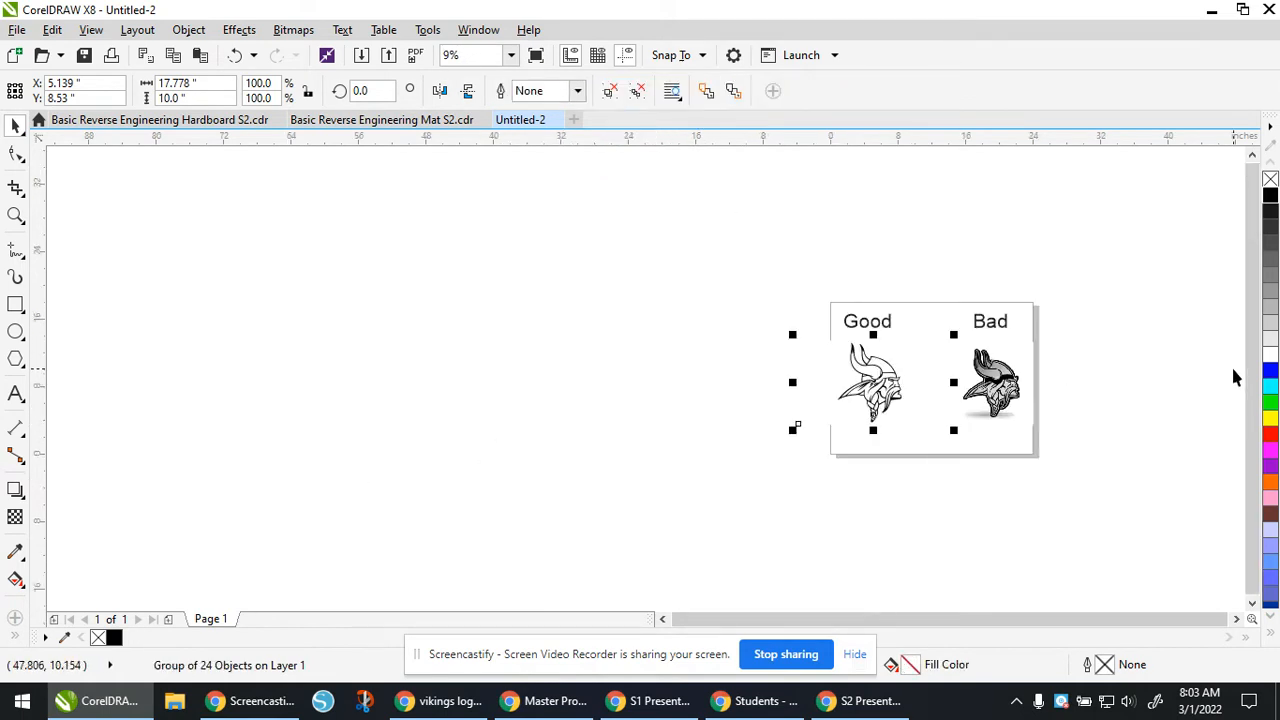
pyautogui.scroll(2, 951, 380)
pyautogui.scroll(-1, 957, 386)
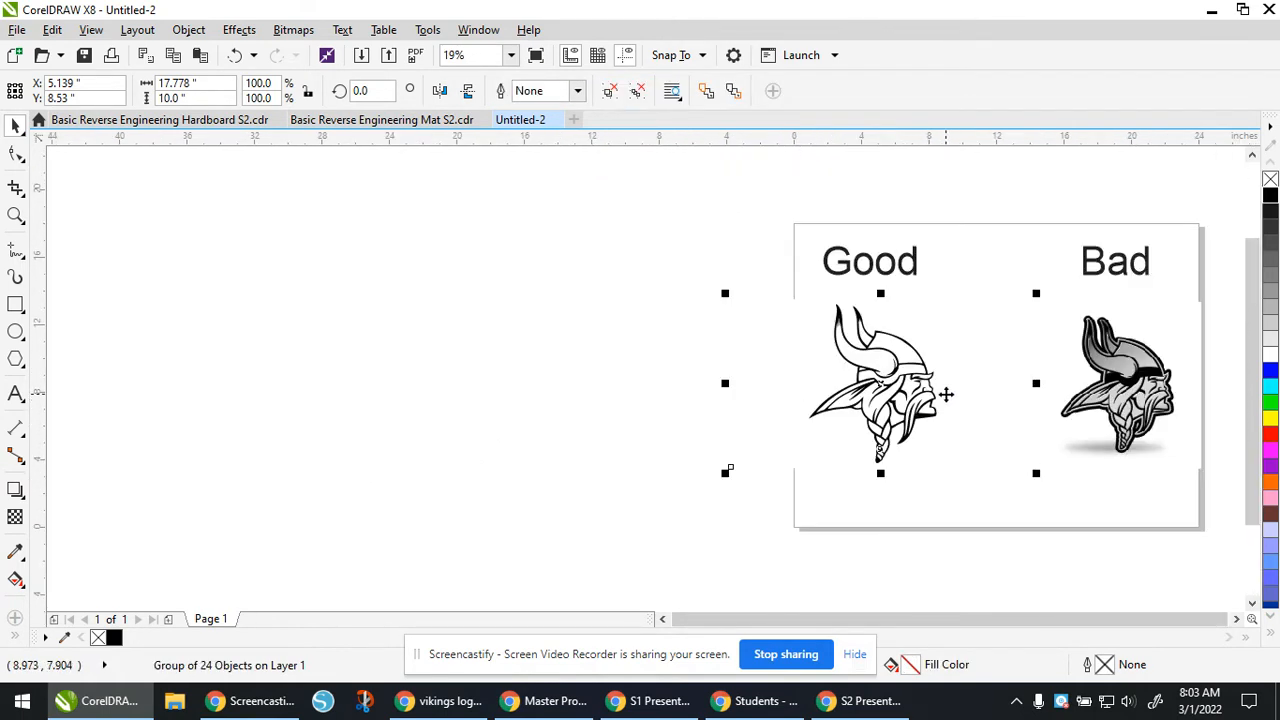
pyautogui.moveTo(957, 386)
pyautogui.mouseDown()
pyautogui.moveTo(597, 380)
pyautogui.moveTo(576, 368)
pyautogui.mouseUp()
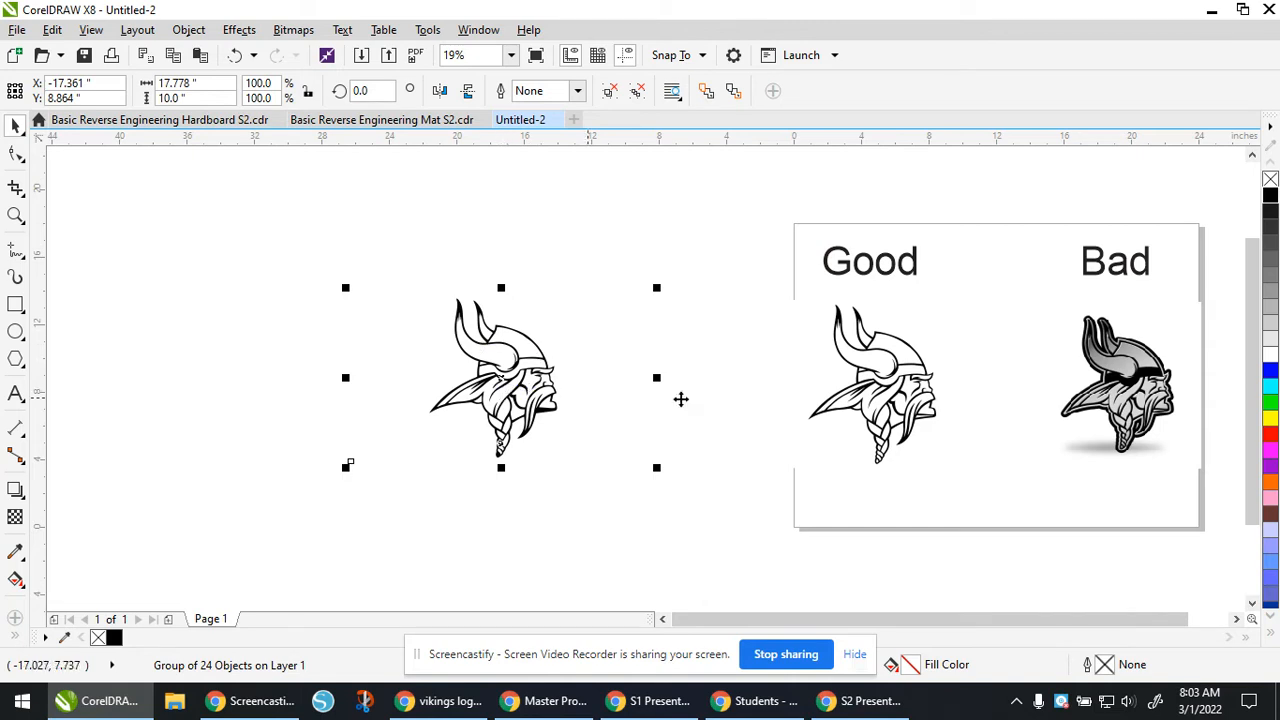
pyautogui.click(898, 387)
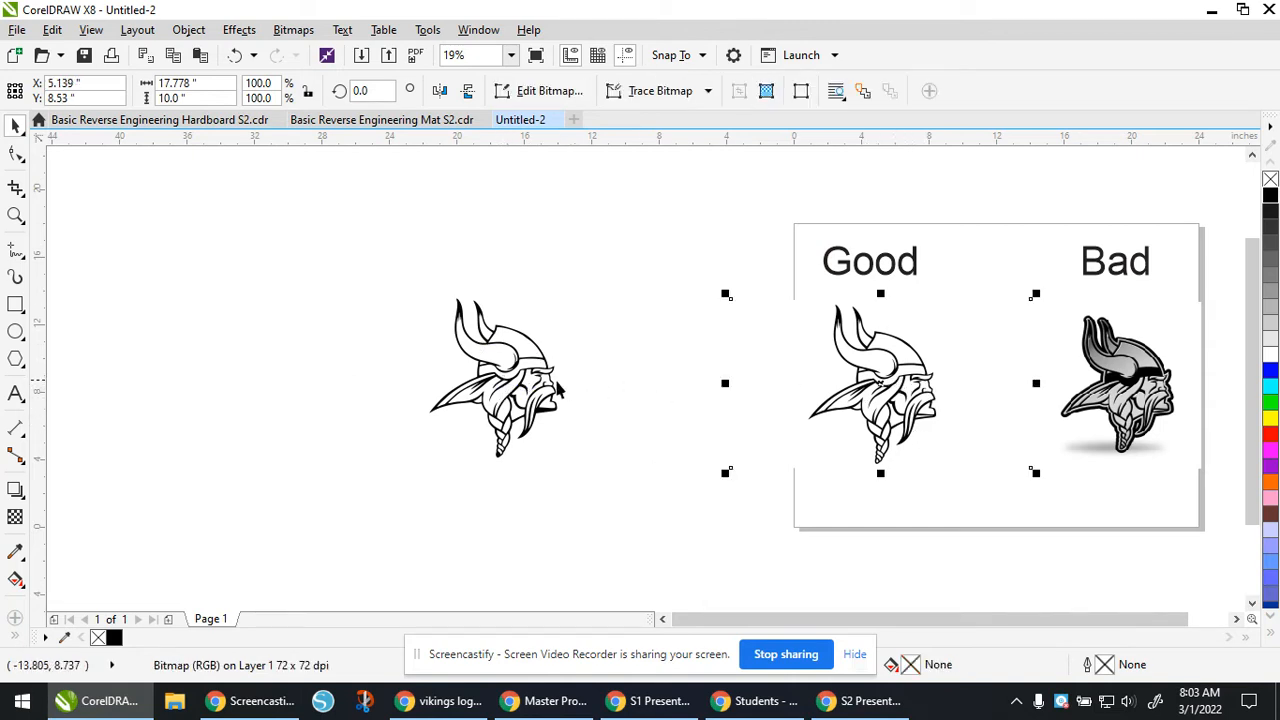
pyautogui.click(538, 404)
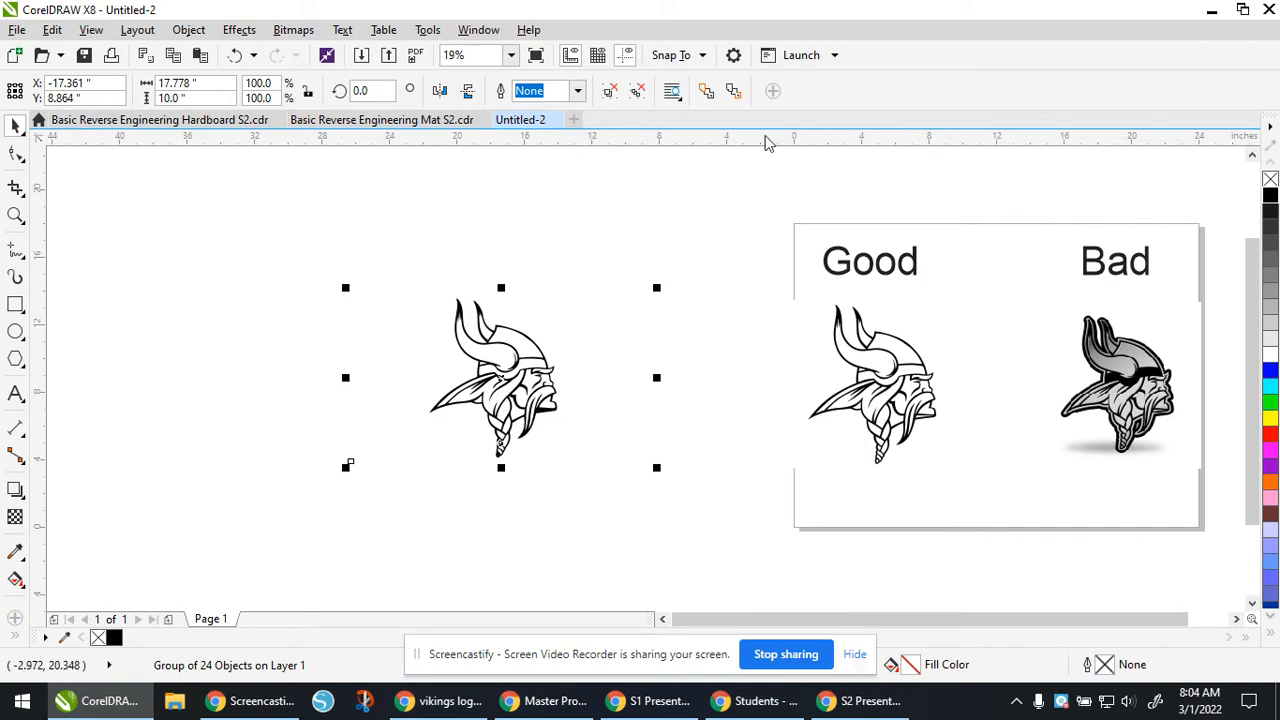
# Step: Trace the "Good" Viking bitmap again using Outline Trace with the Line Art type and the default PowerTRACE settings
pyautogui.click(918, 378)
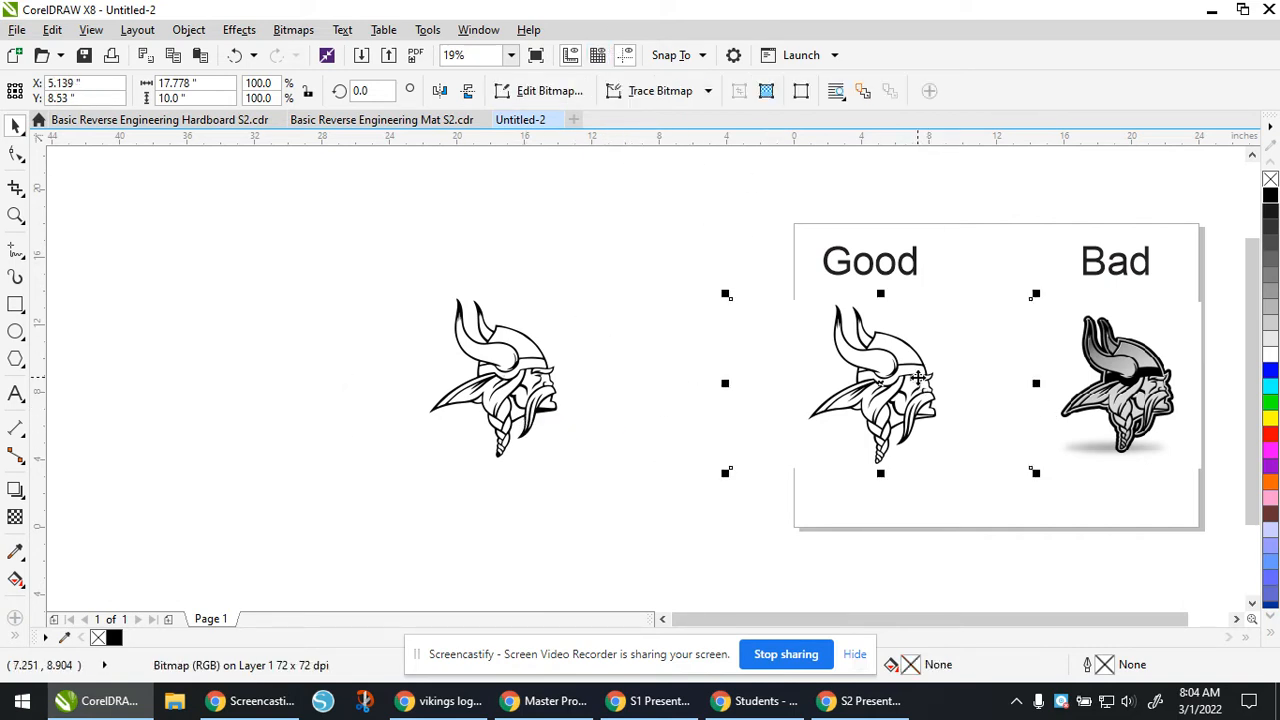
pyautogui.click(705, 91)
pyautogui.moveTo(730, 160)
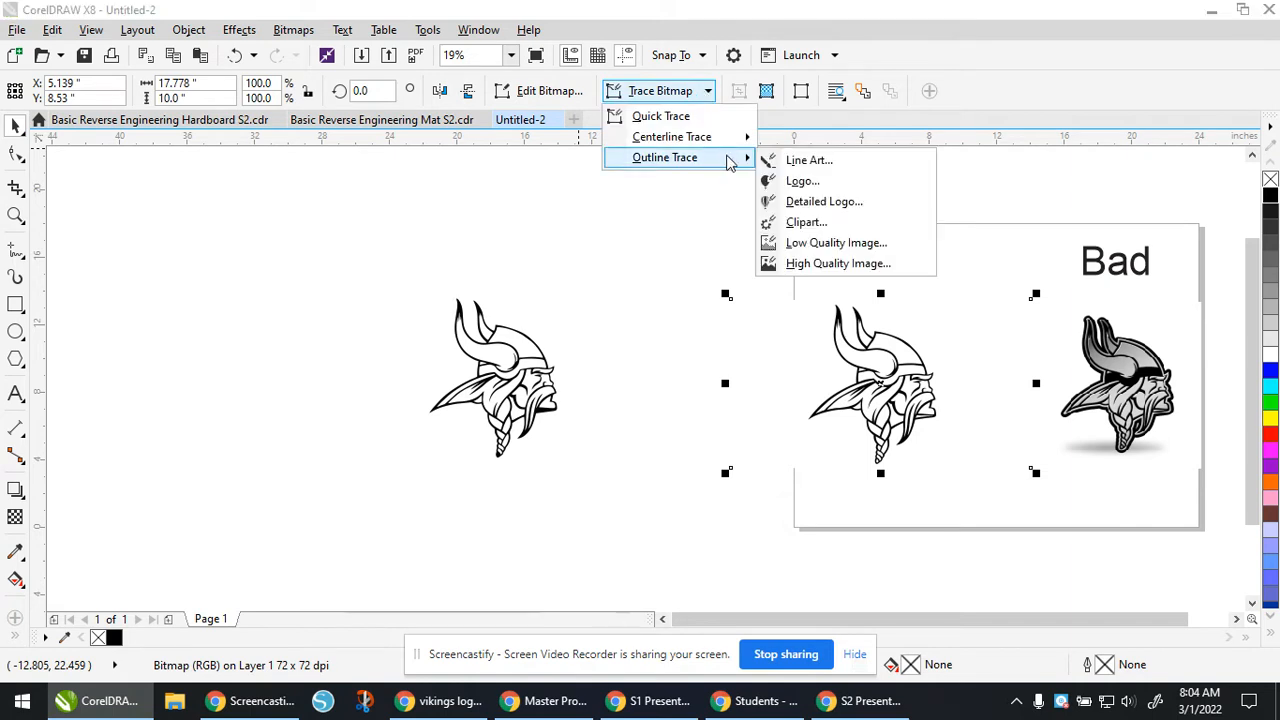
pyautogui.click(808, 160)
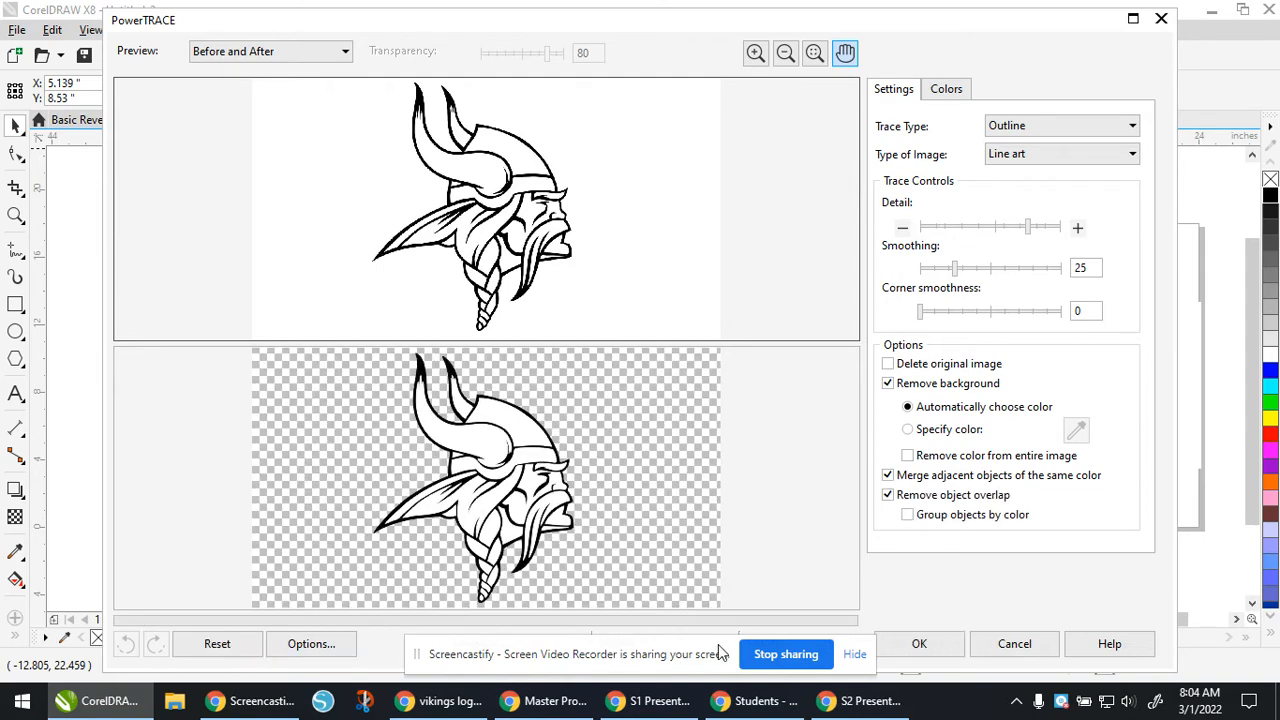
pyautogui.click(940, 647)
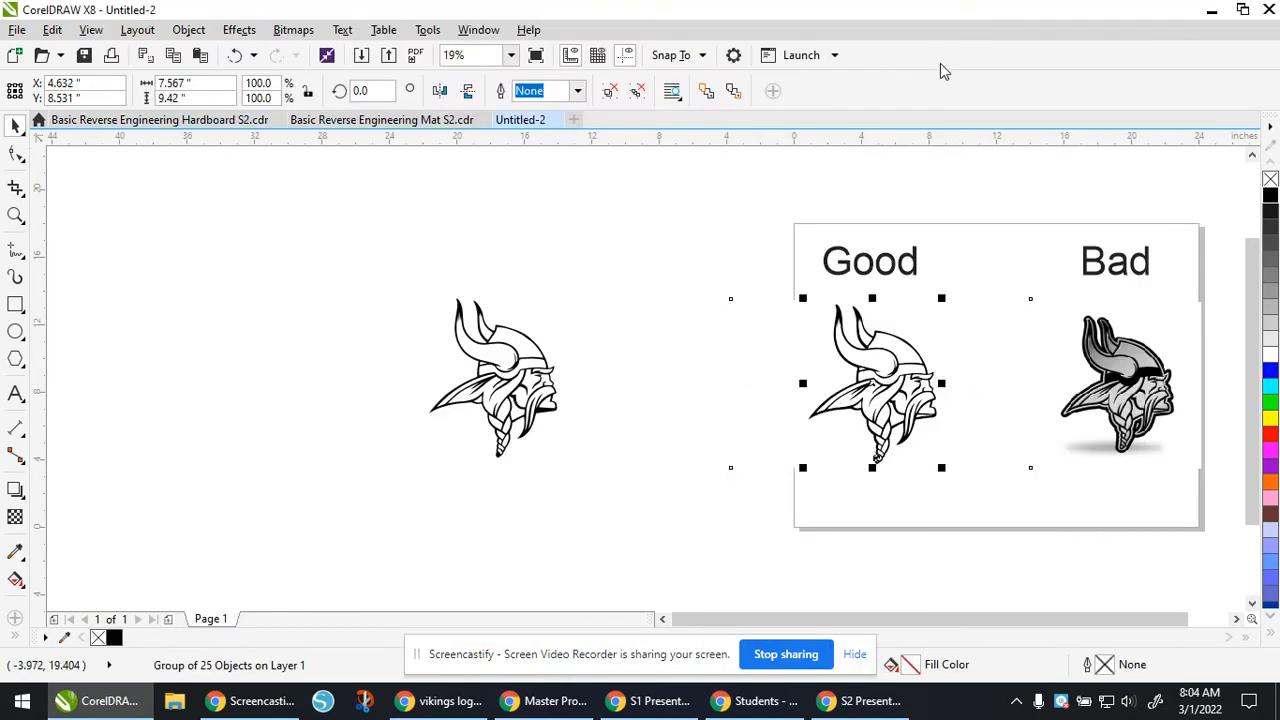
# Step: Move the line-art trace off the original bitmap and place it directly above the quick-traced Viking
pyautogui.moveTo(878, 363)
pyautogui.mouseDown()
pyautogui.moveTo(562, 489)
pyautogui.moveTo(527, 559)
pyautogui.moveTo(298, 300)
pyautogui.moveTo(445, 210)
pyautogui.moveTo(515, 198)
pyautogui.moveTo(505, 201)
pyautogui.mouseUp()
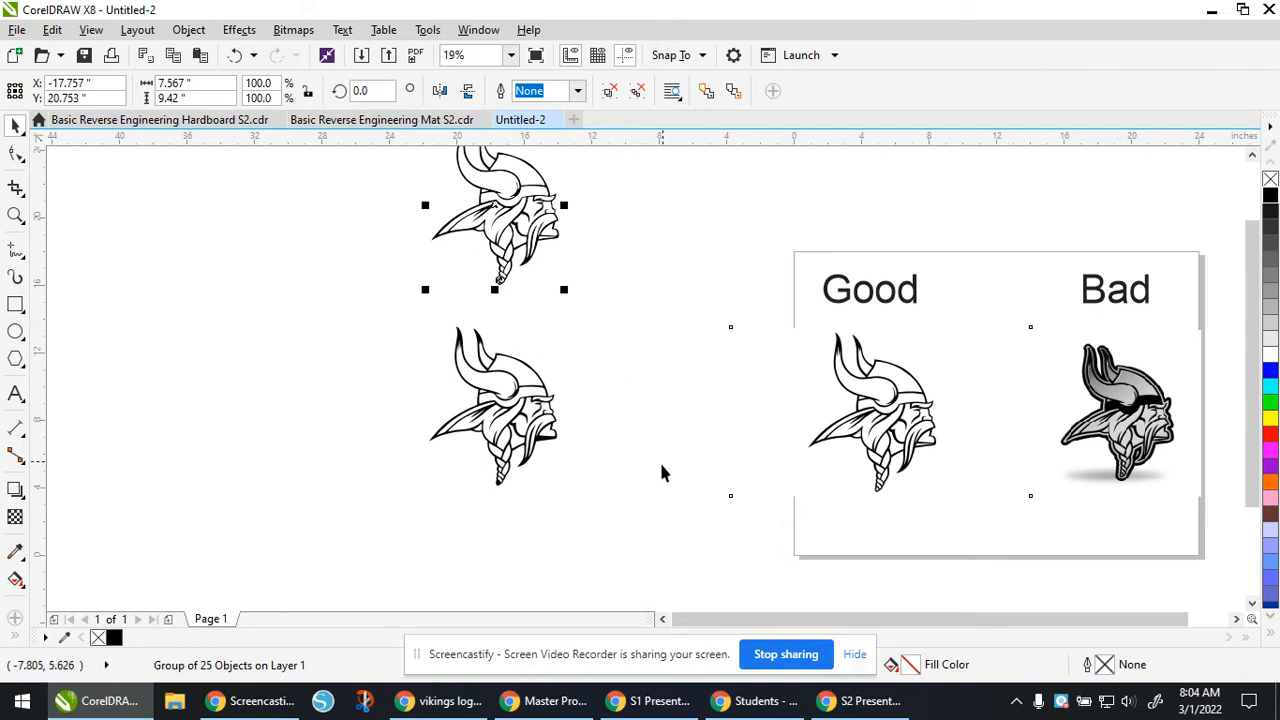
pyautogui.click(640, 548)
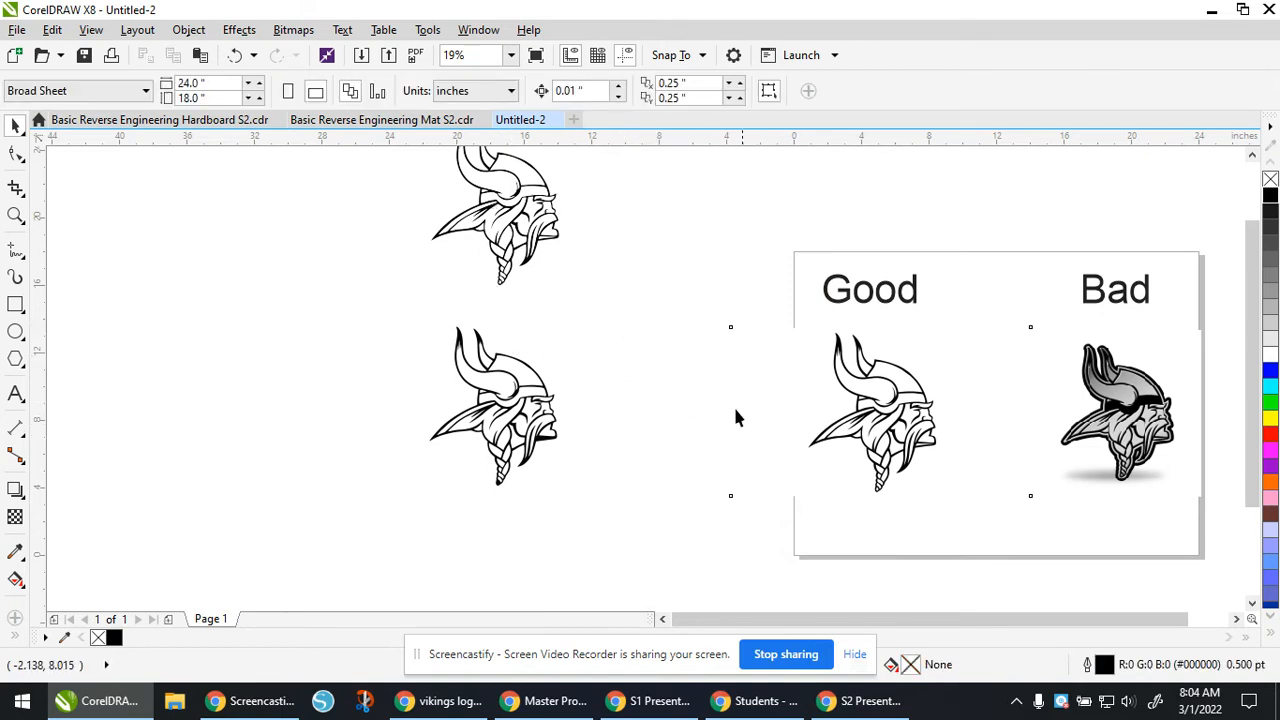
pyautogui.scroll(-1, 704, 493)
pyautogui.scroll(1, 684, 463)
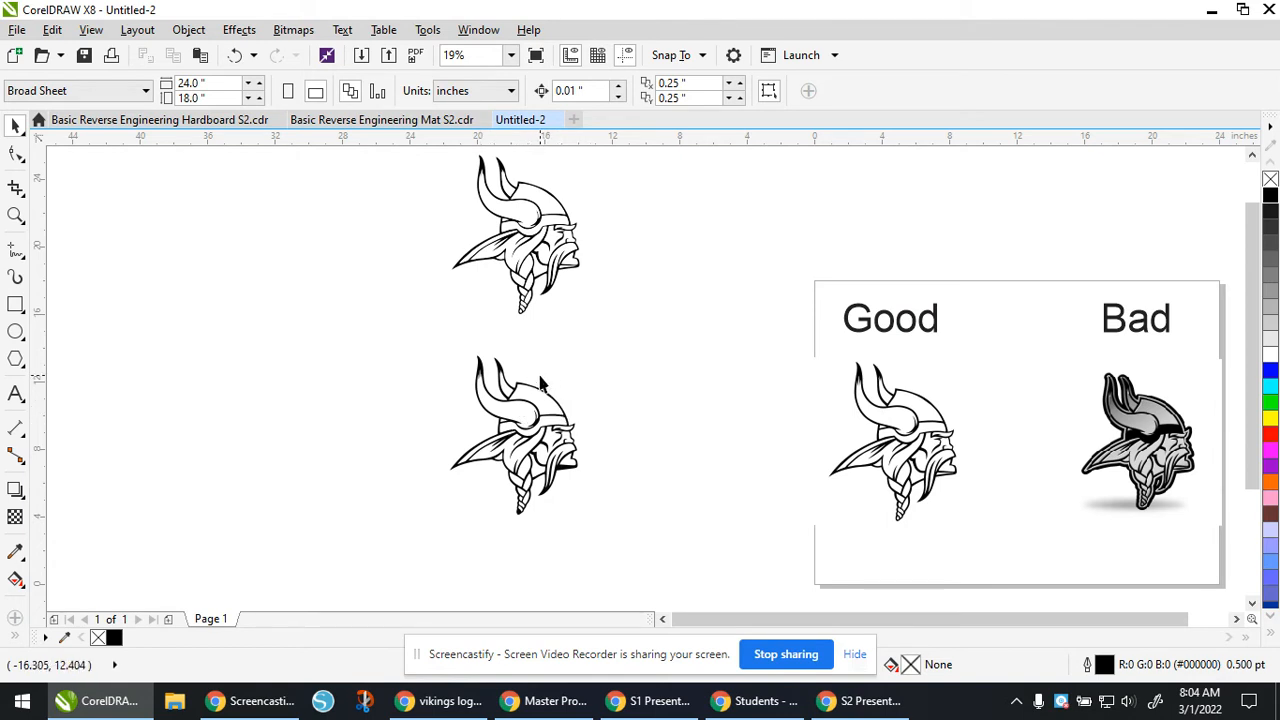
# Step: Give the line-art traced Viking a black hairline outline and remove its fill
pyautogui.click(595, 258)
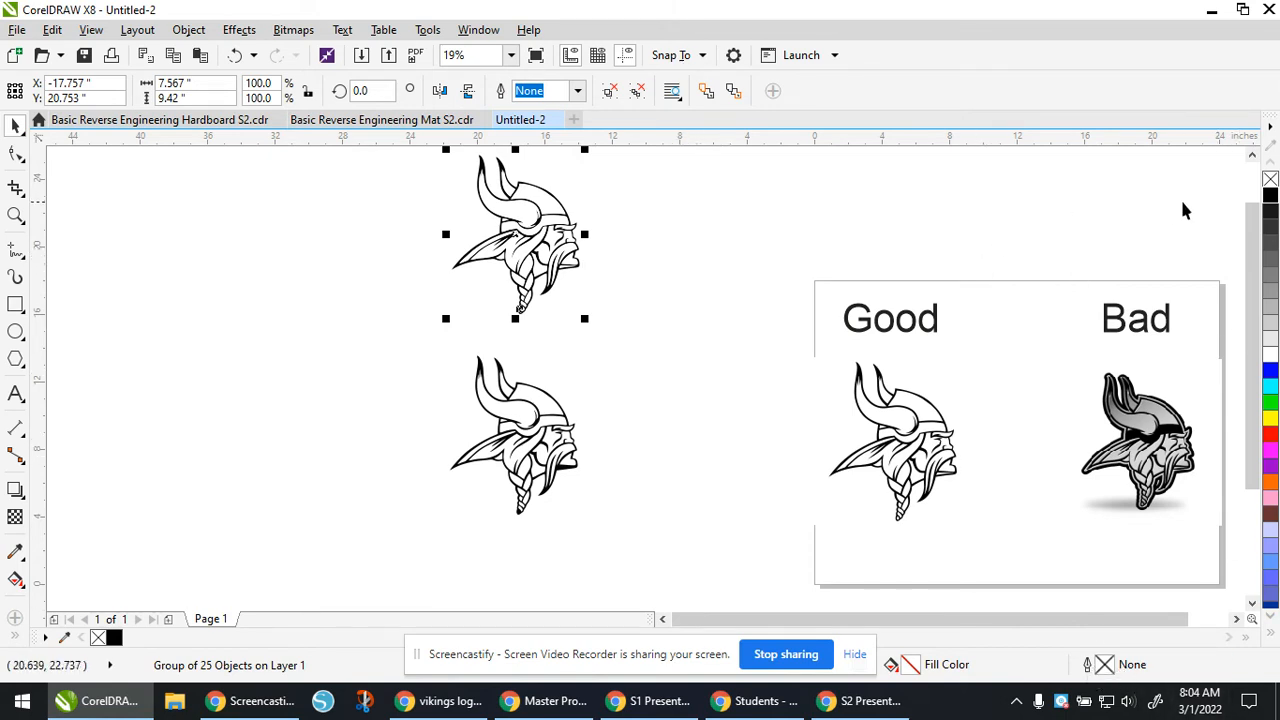
pyautogui.rightClick(1270, 200)
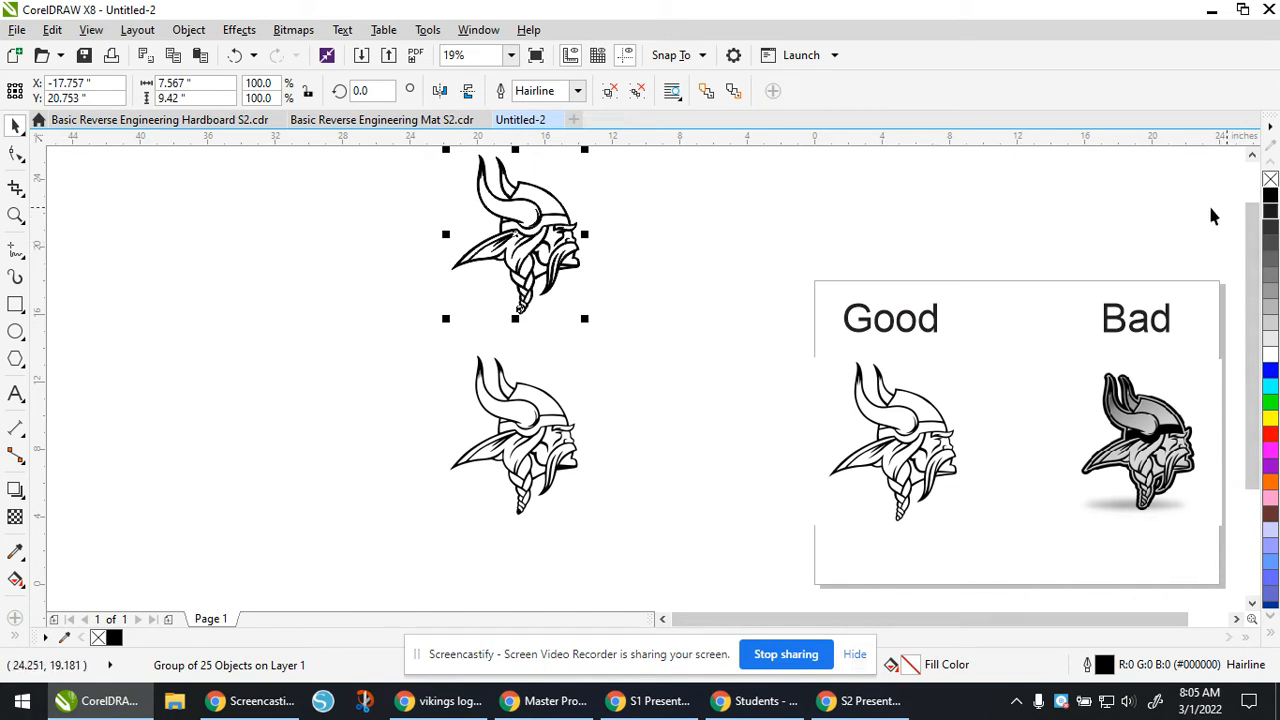
pyautogui.click(1270, 182)
pyautogui.scroll(4, 510, 202)
pyautogui.scroll(-1, 511, 203)
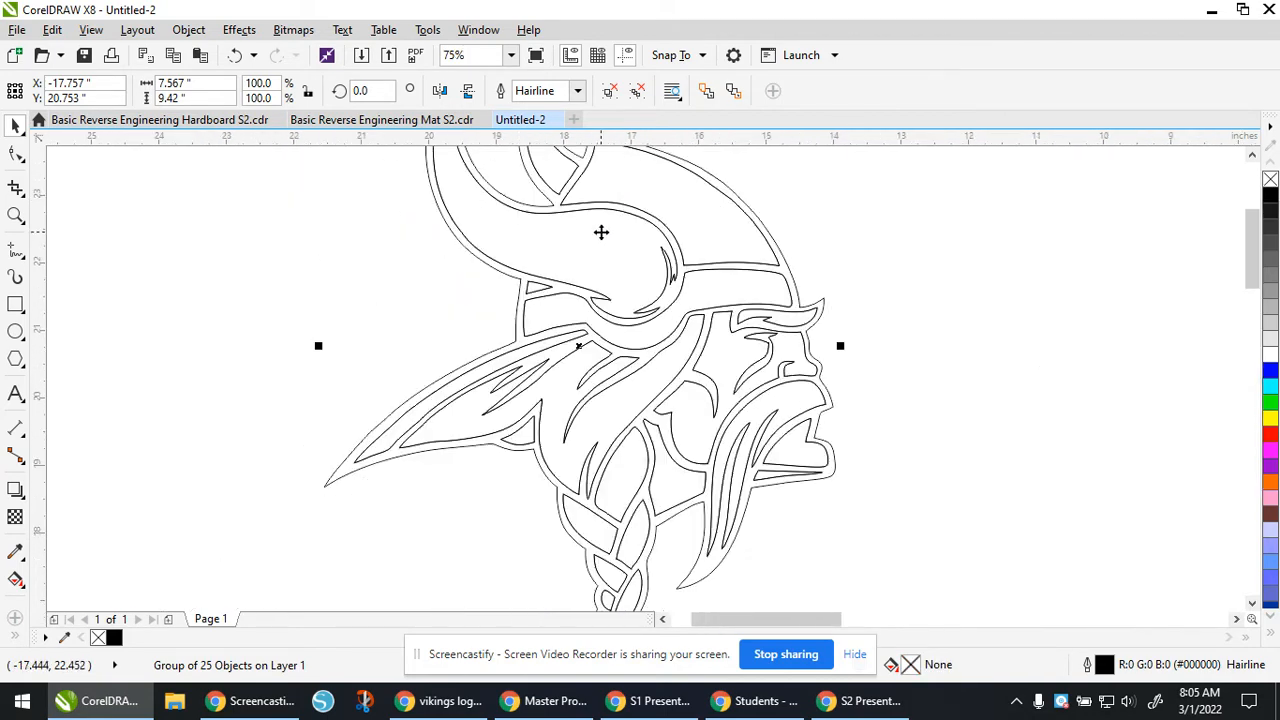
pyautogui.scroll(2, 789, 360)
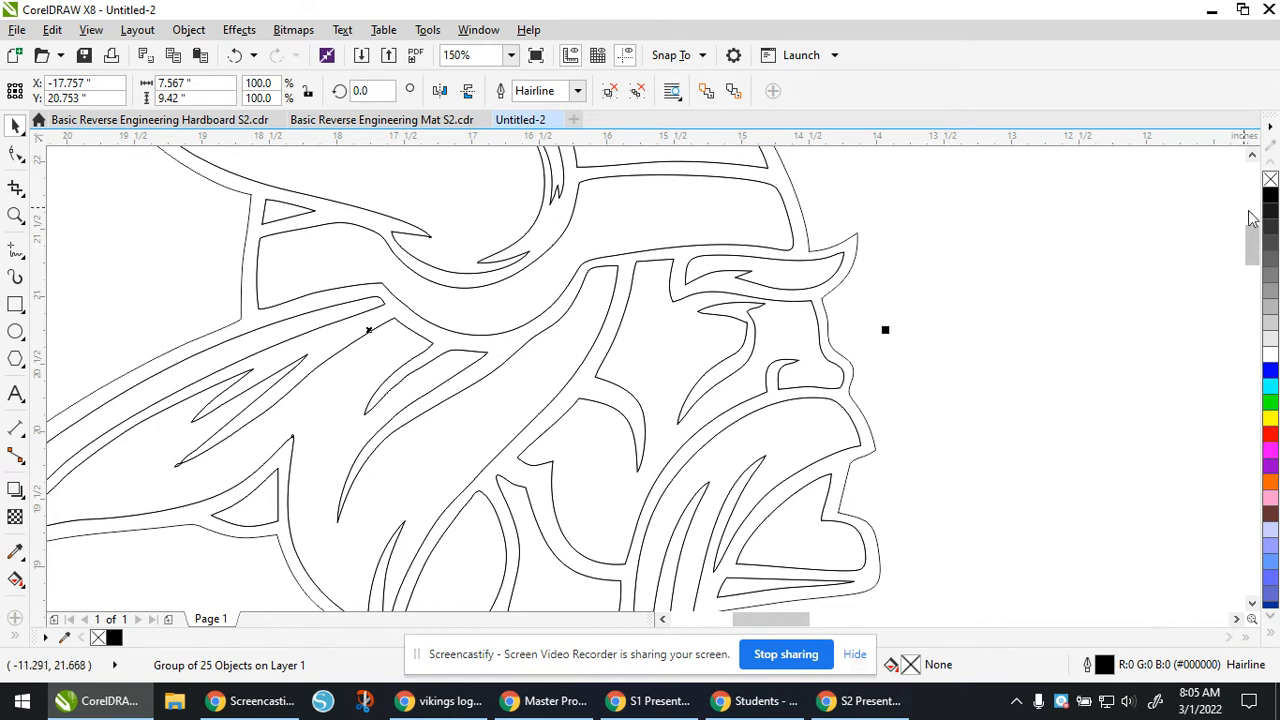
# Step: Remove the outline from the unfilled Viking trace and reapply a black hairline outline
pyautogui.rightClick(1270, 180)
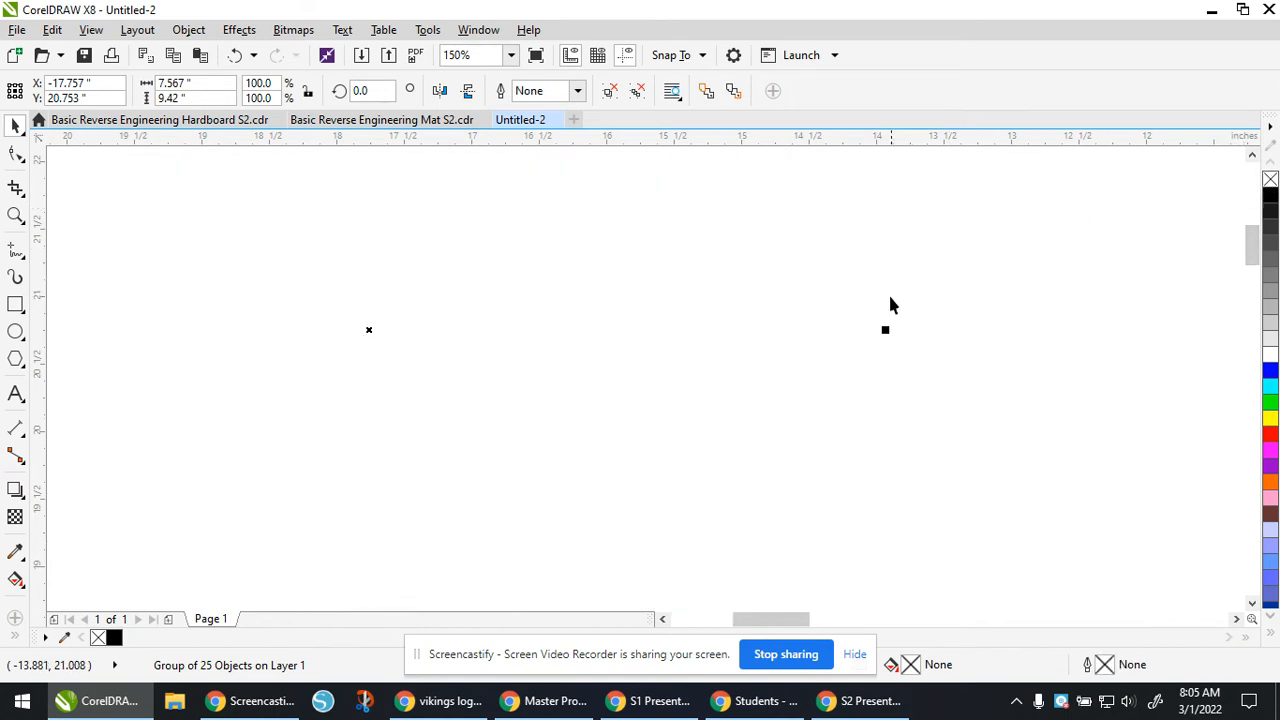
pyautogui.rightClick(1271, 197)
pyautogui.scroll(-2, 906, 259)
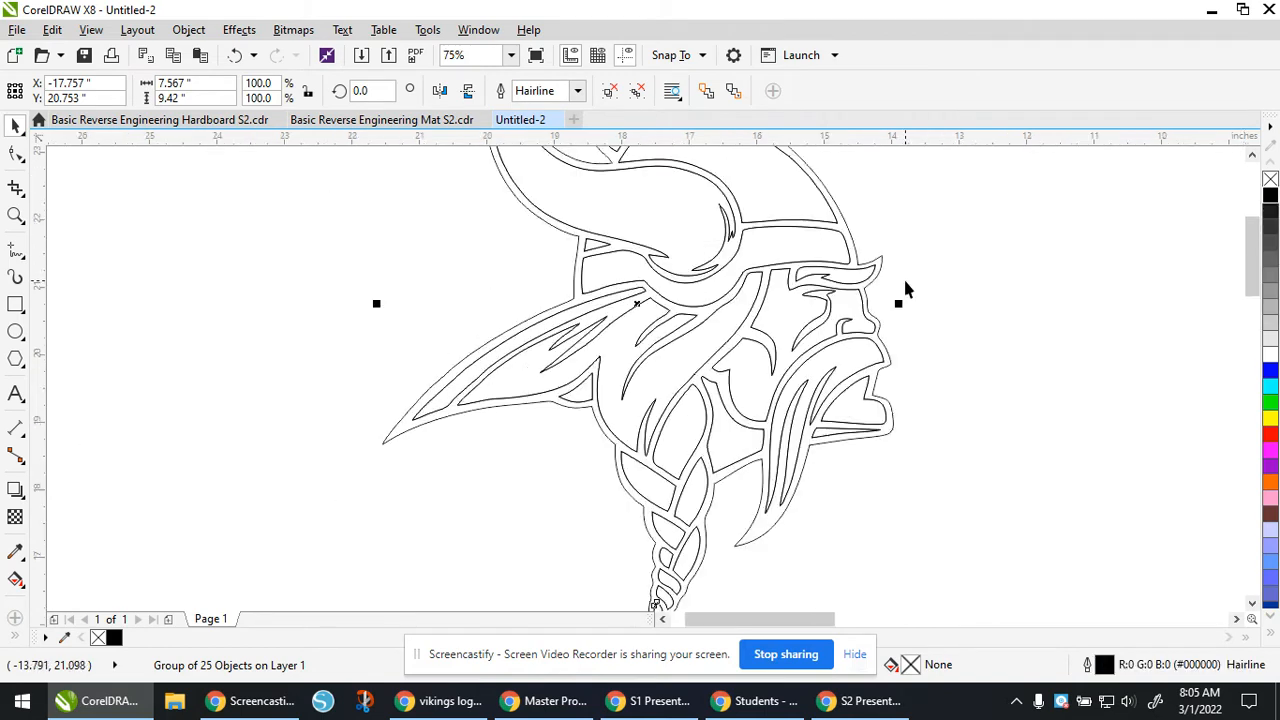
pyautogui.scroll(-1, 870, 244)
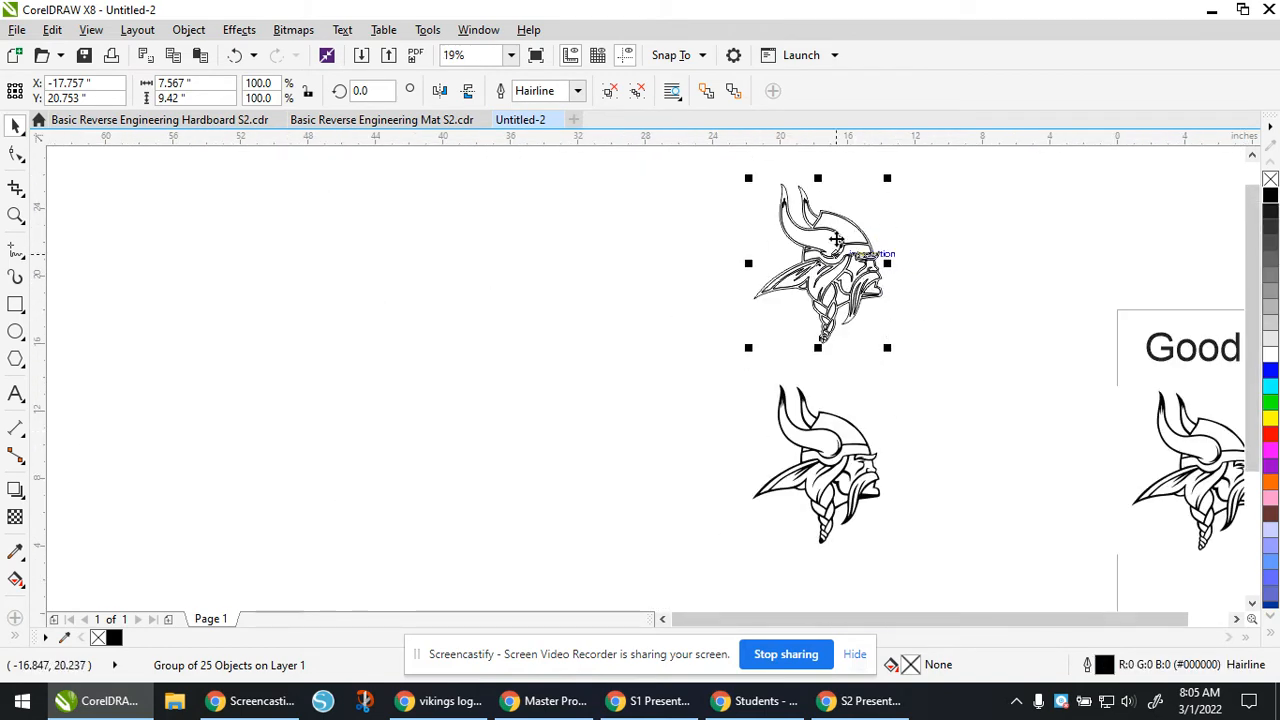
# Step: Review the Outline Trace options for the "Good" bitmap and examine the unfilled Viking trace up close beside the quick-traced version
pyautogui.click(1236, 472)
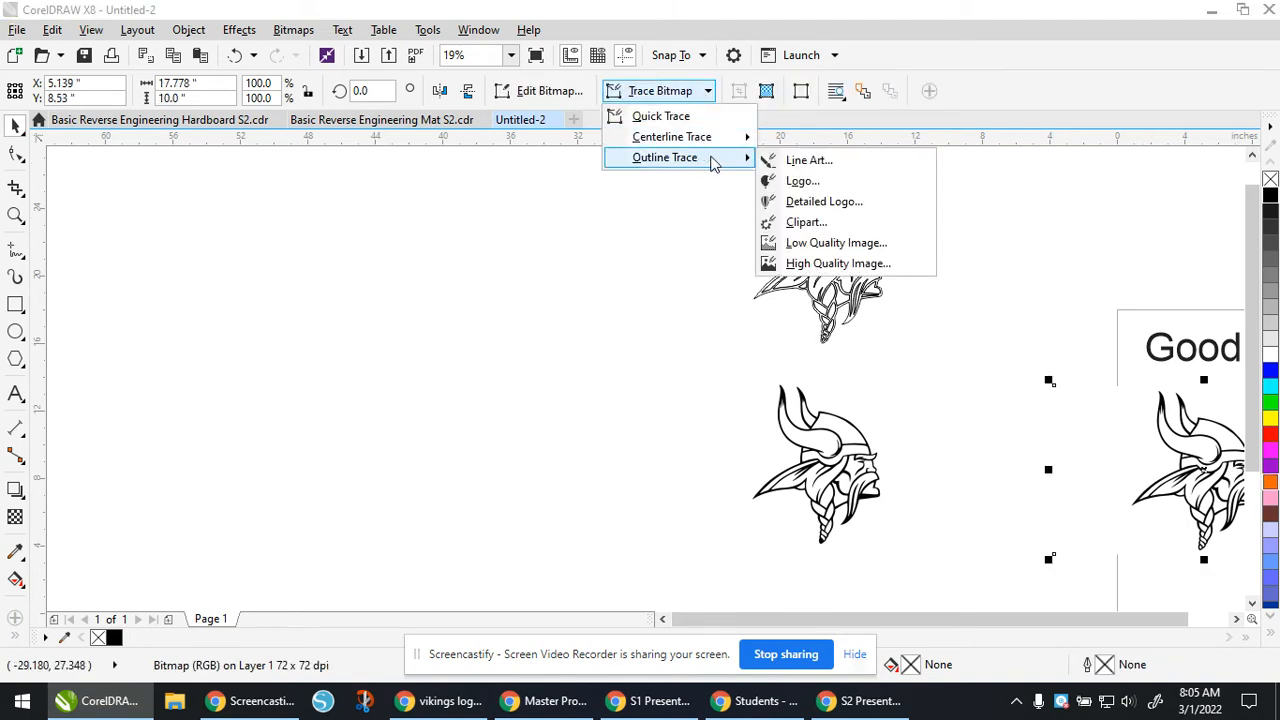
pyautogui.click(620, 243)
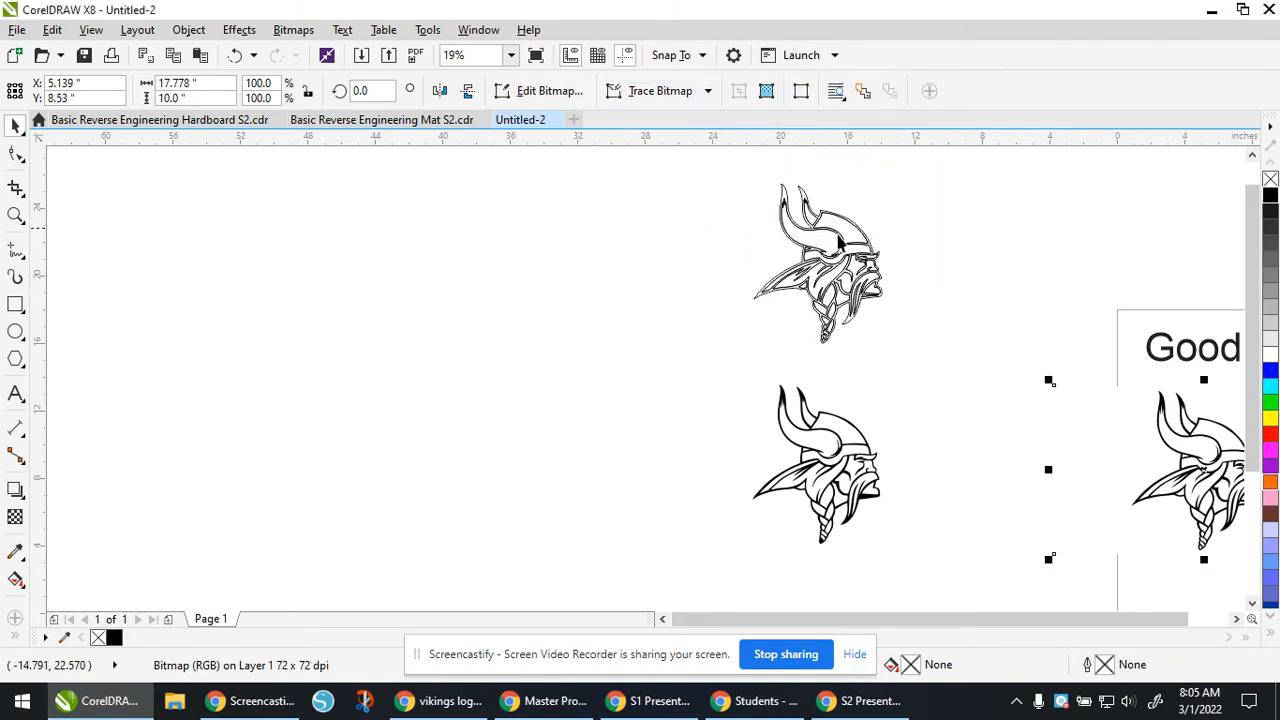
pyautogui.scroll(3, 790, 220)
pyautogui.scroll(-2, 690, 235)
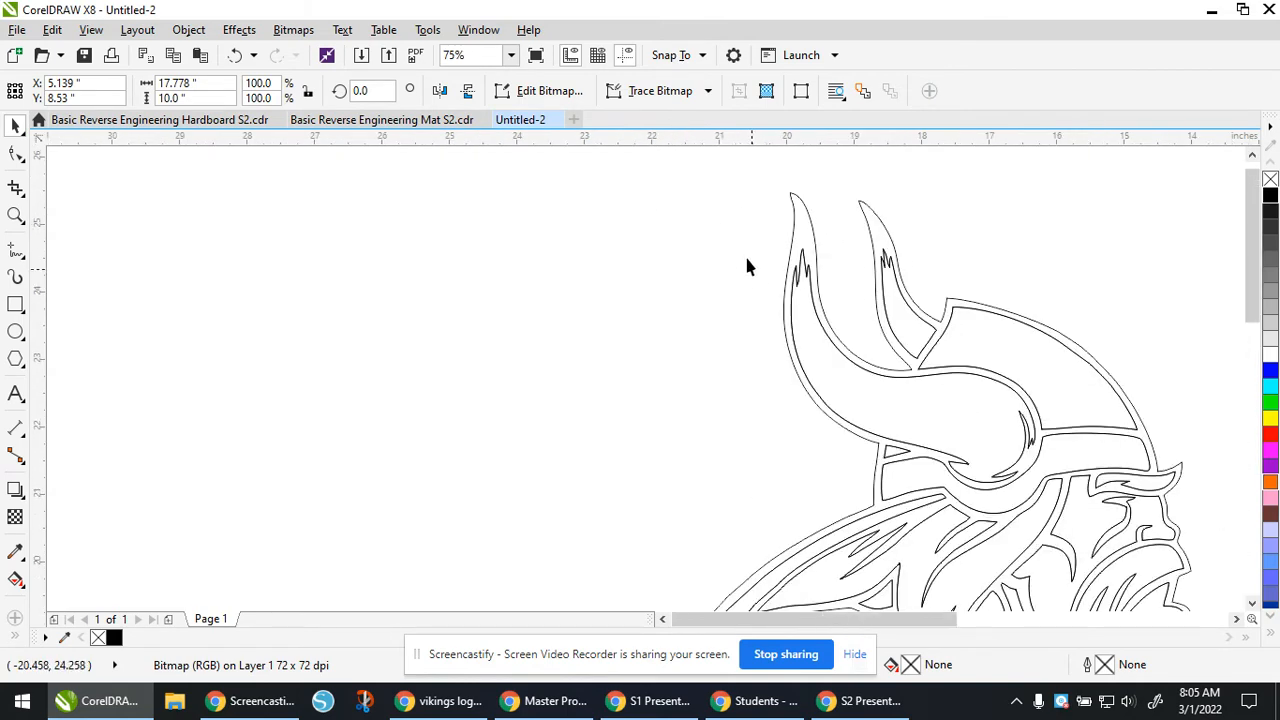
pyautogui.scroll(1, 886, 392)
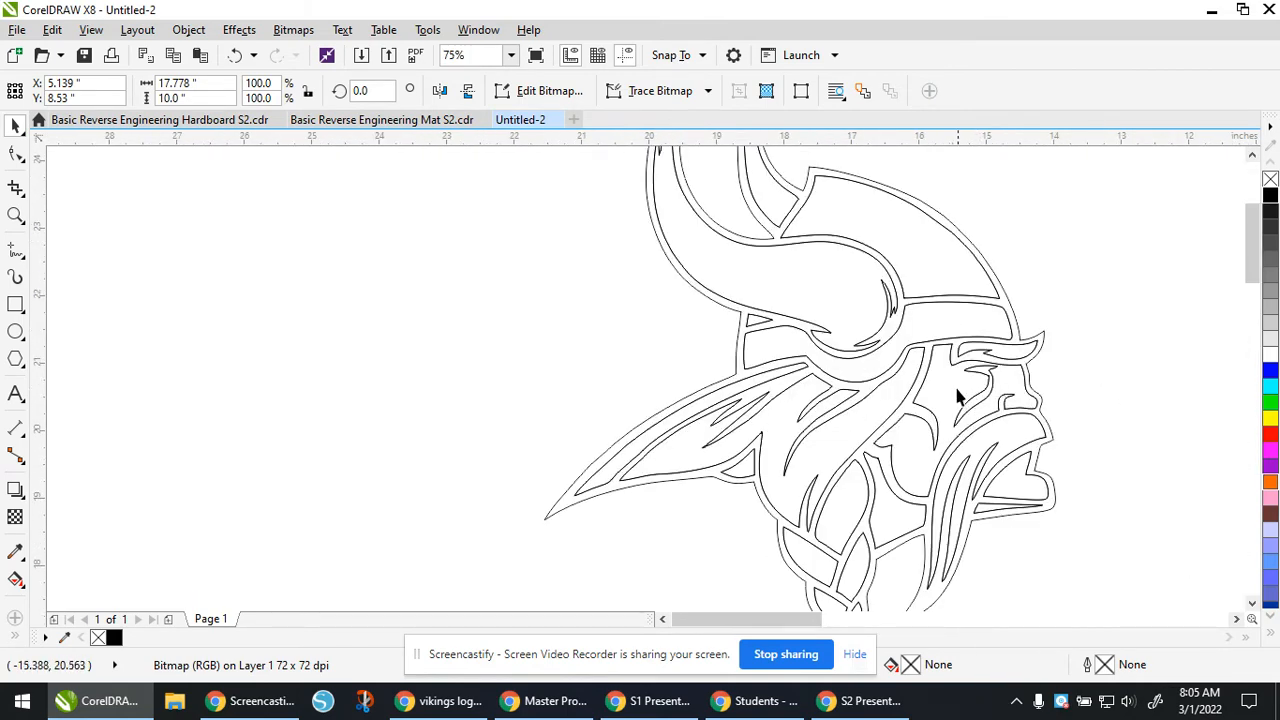
pyautogui.scroll(-3, 958, 397)
pyautogui.scroll(2, 906, 469)
pyautogui.scroll(-1, 824, 368)
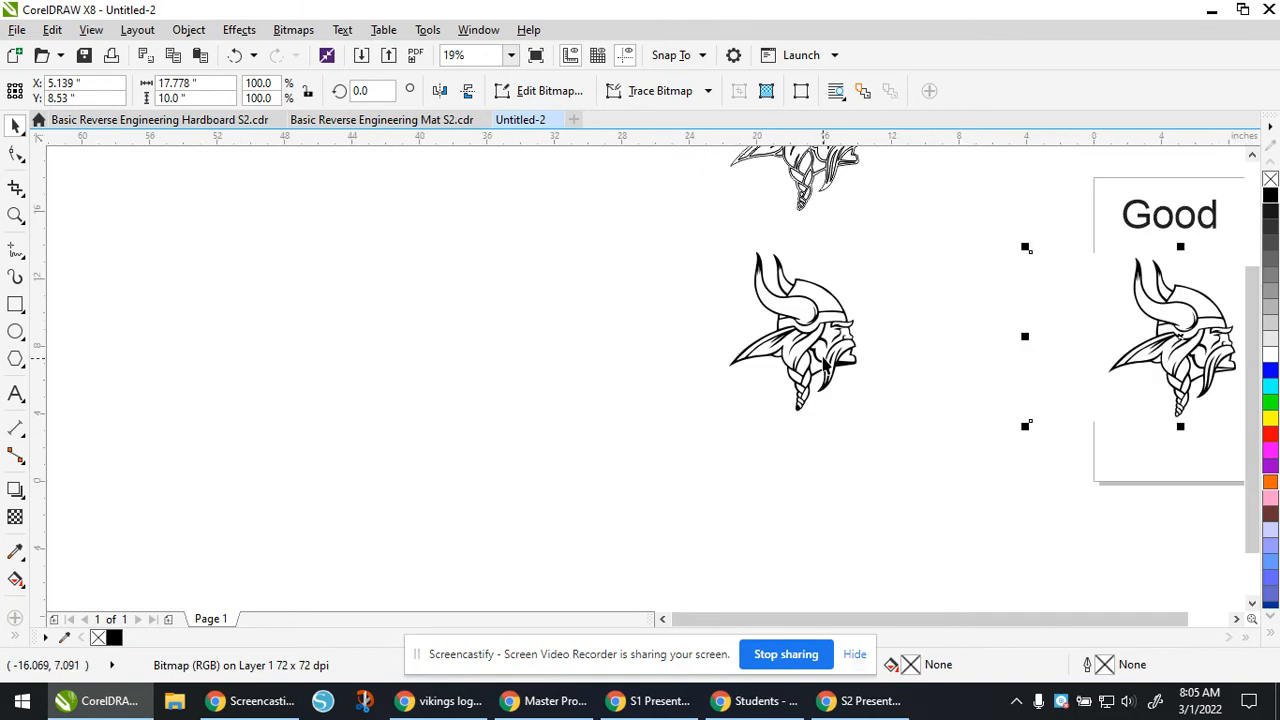
# Step: Remove the fill from the quick-traced Viking and give it a black hairline outline
pyautogui.click(826, 336)
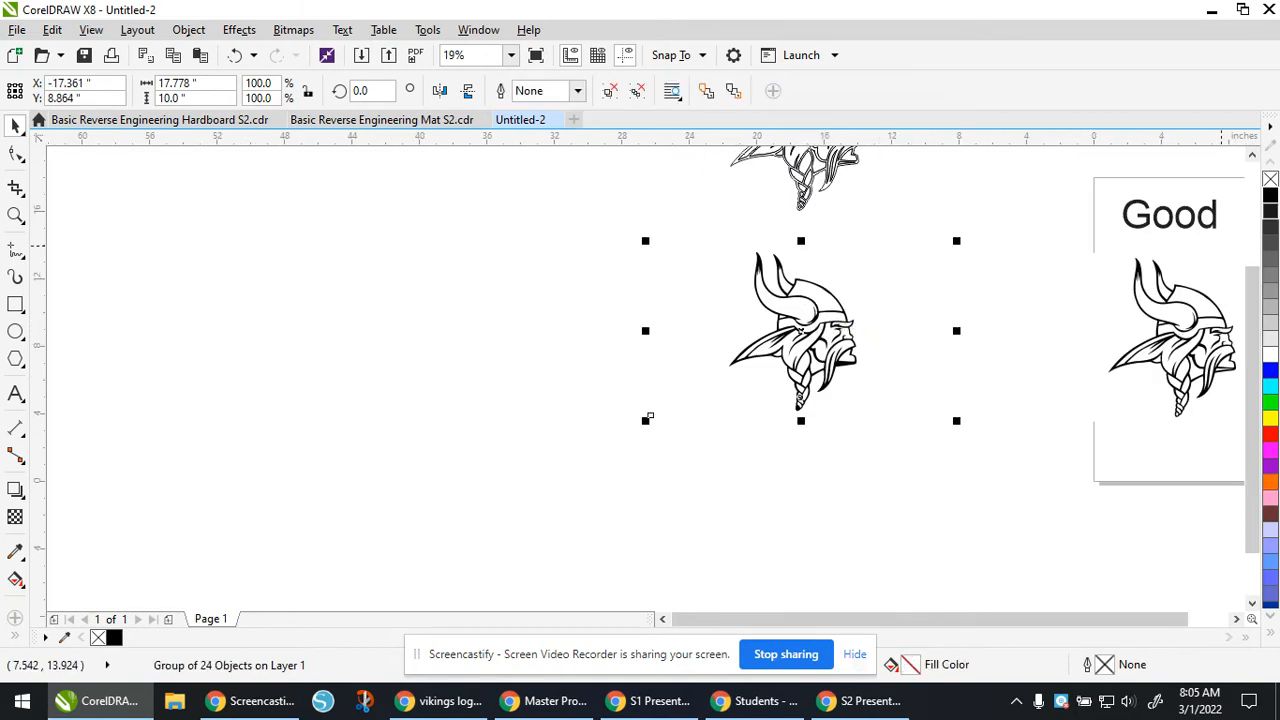
pyautogui.click(1270, 180)
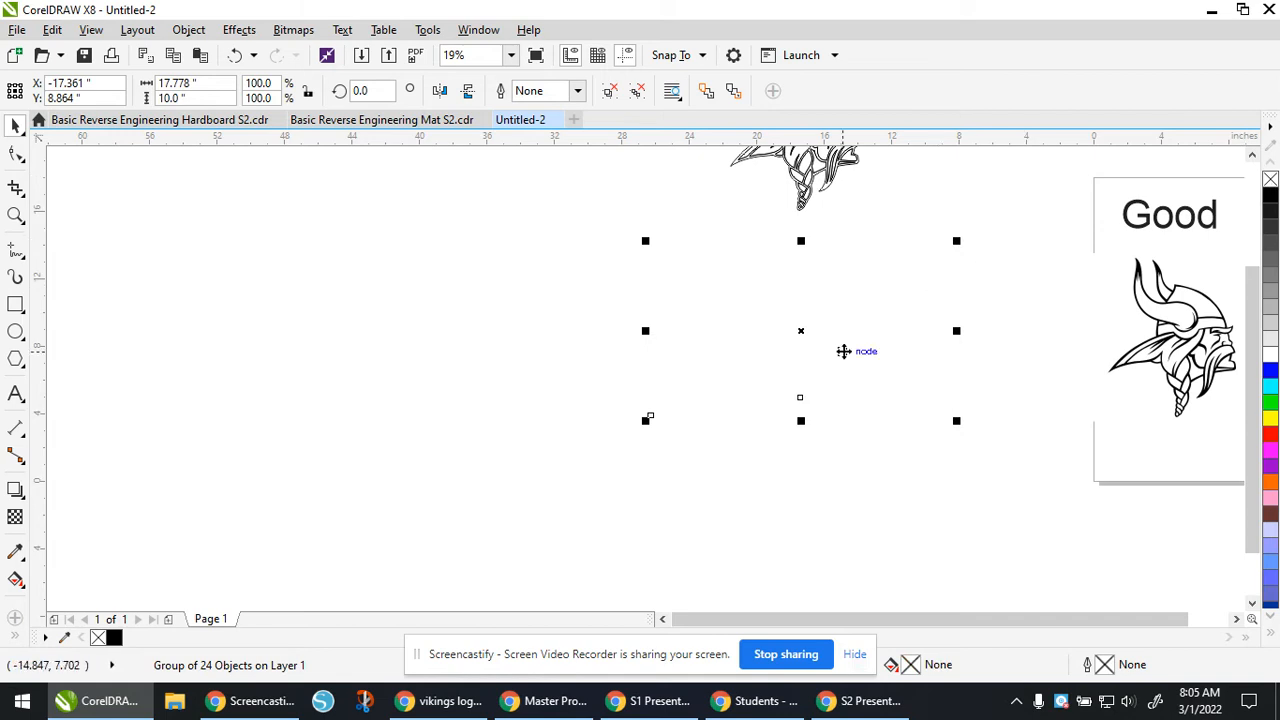
pyautogui.rightClick(1271, 203)
pyautogui.scroll(3, 811, 260)
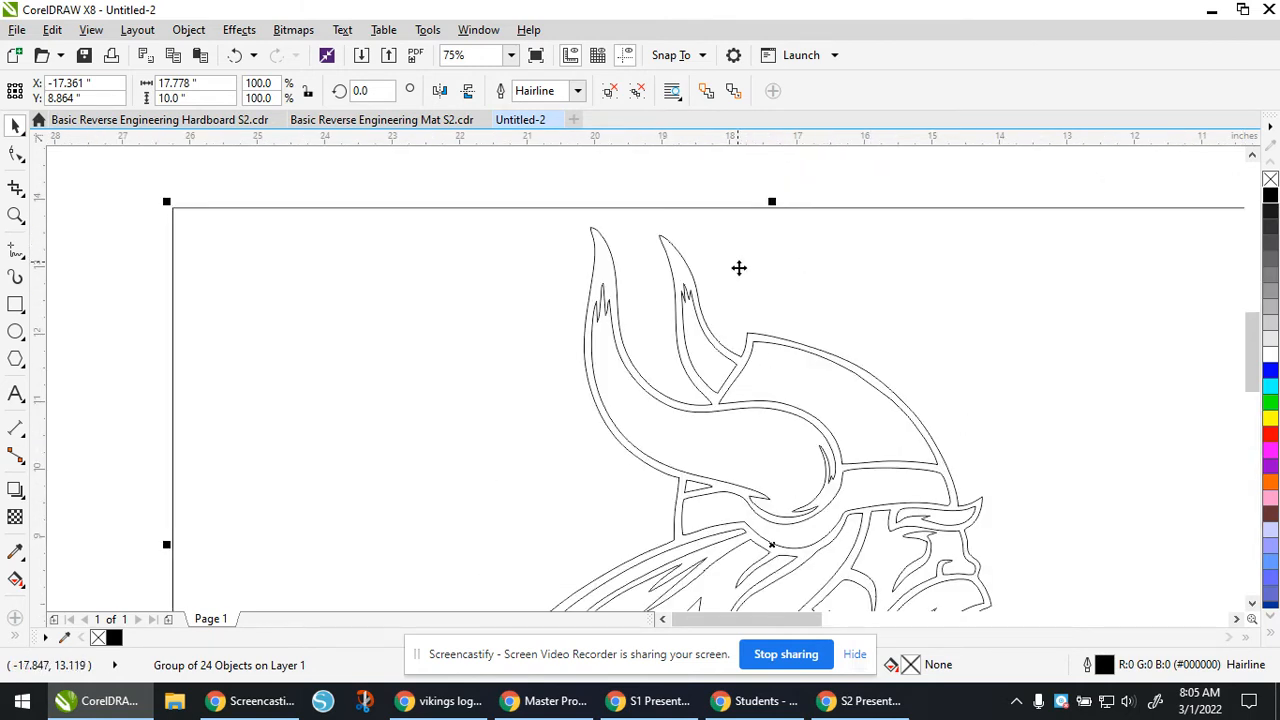
pyautogui.scroll(-1, 617, 405)
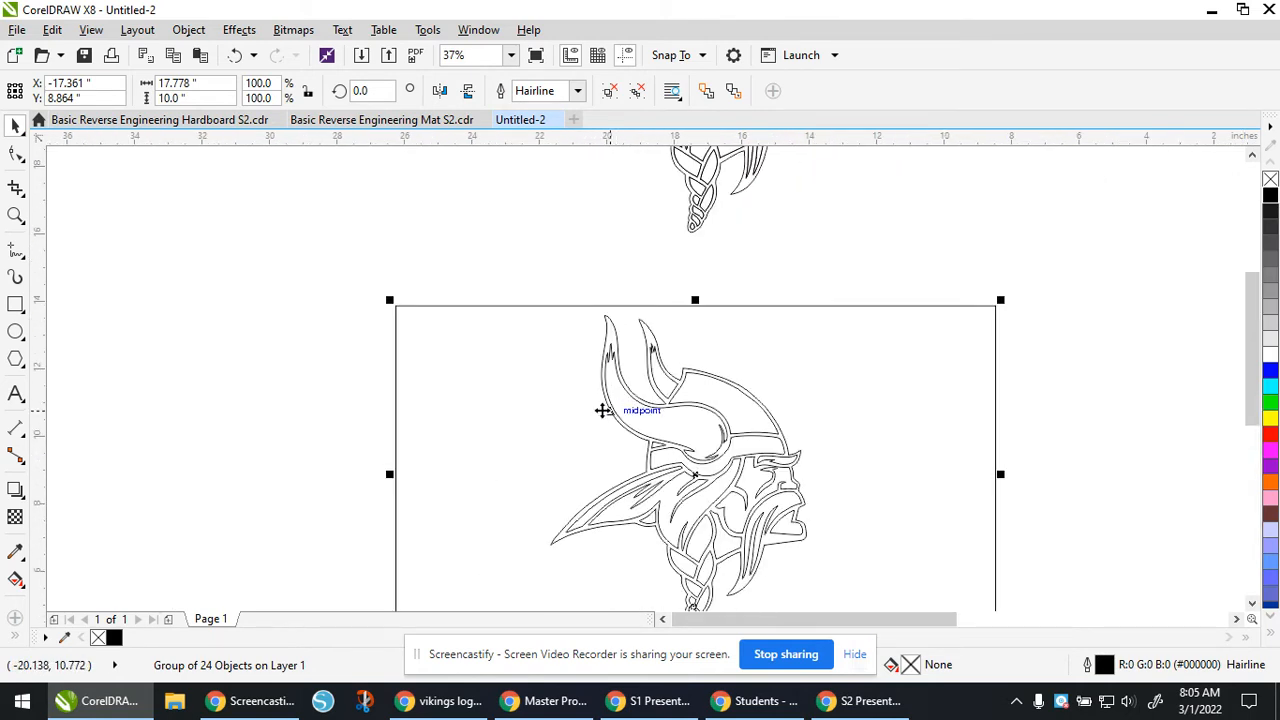
pyautogui.click(487, 250)
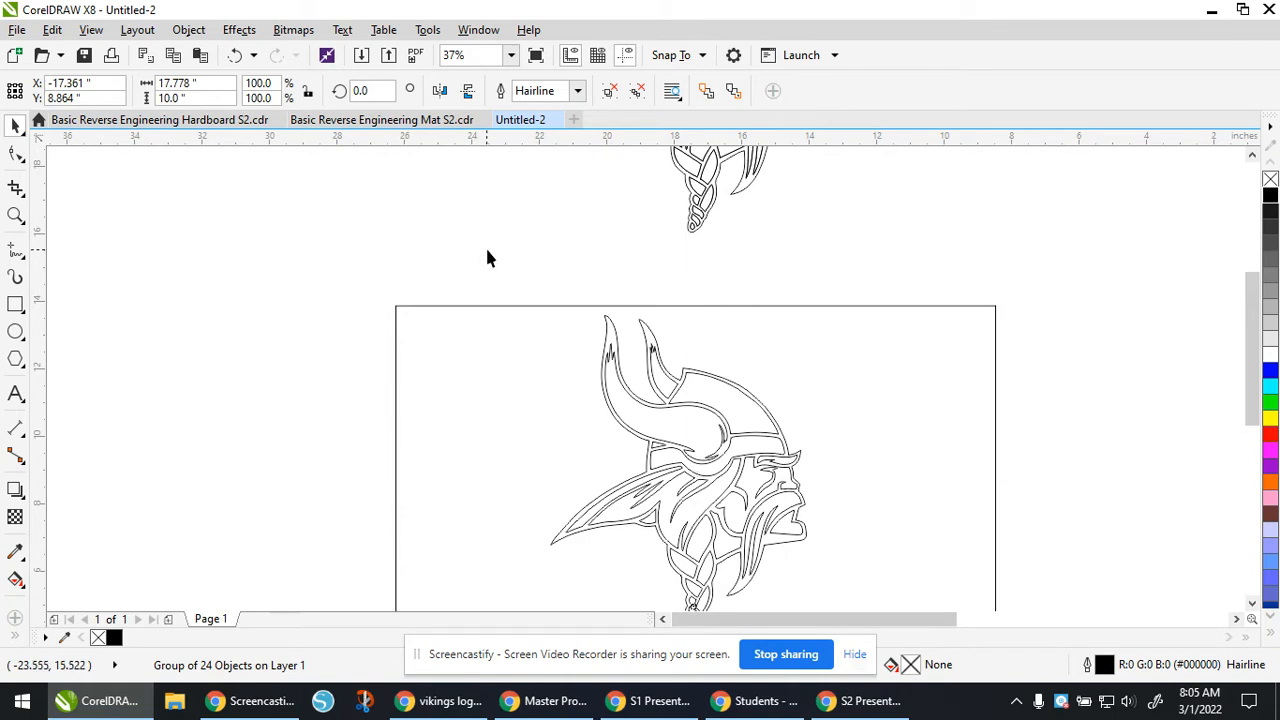
pyautogui.scroll(-1, 583, 222)
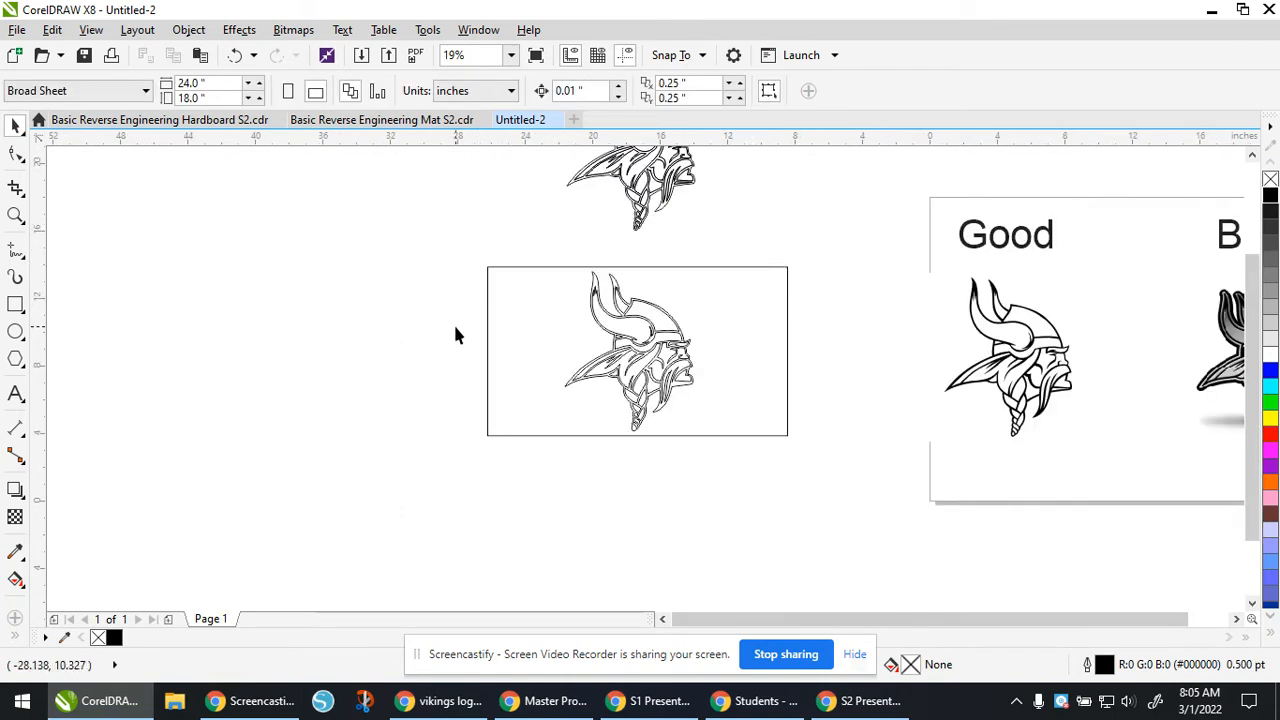
# Step: Compare the framed quick trace with the "Good" bitmap and examine the helmet contours of the upper line-art trace up close
pyautogui.click(1049, 325)
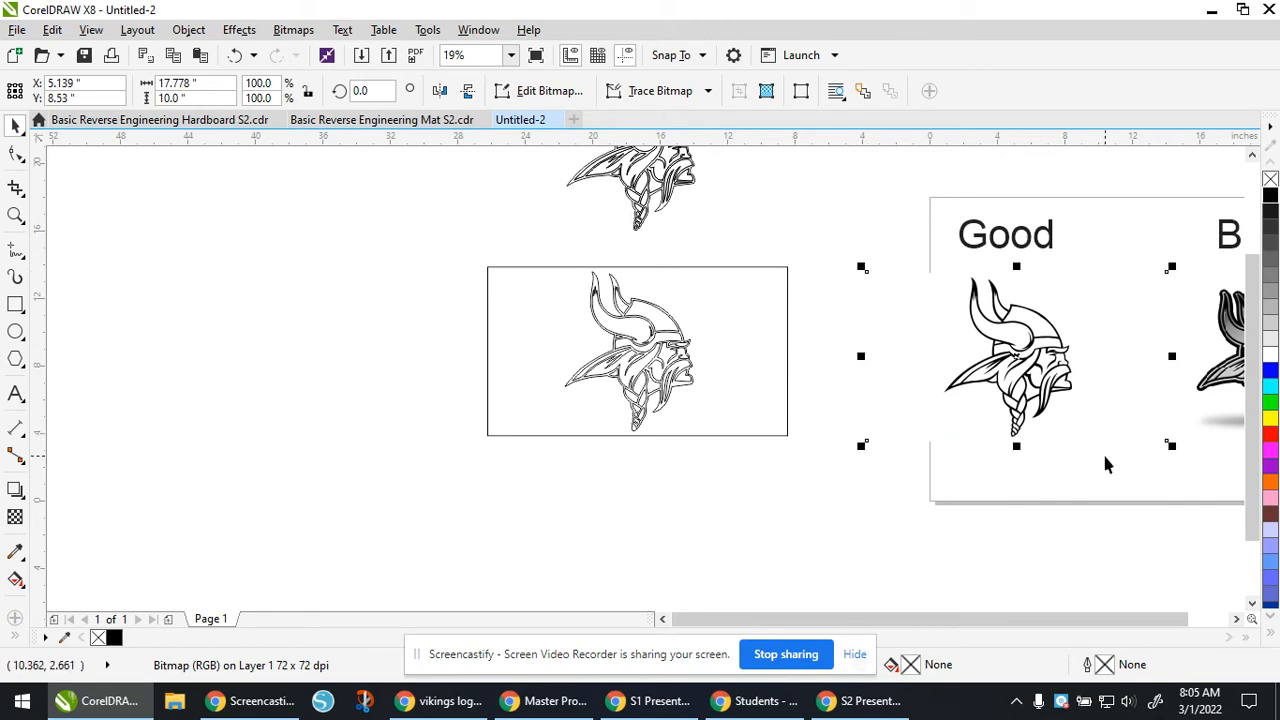
pyautogui.click(375, 450)
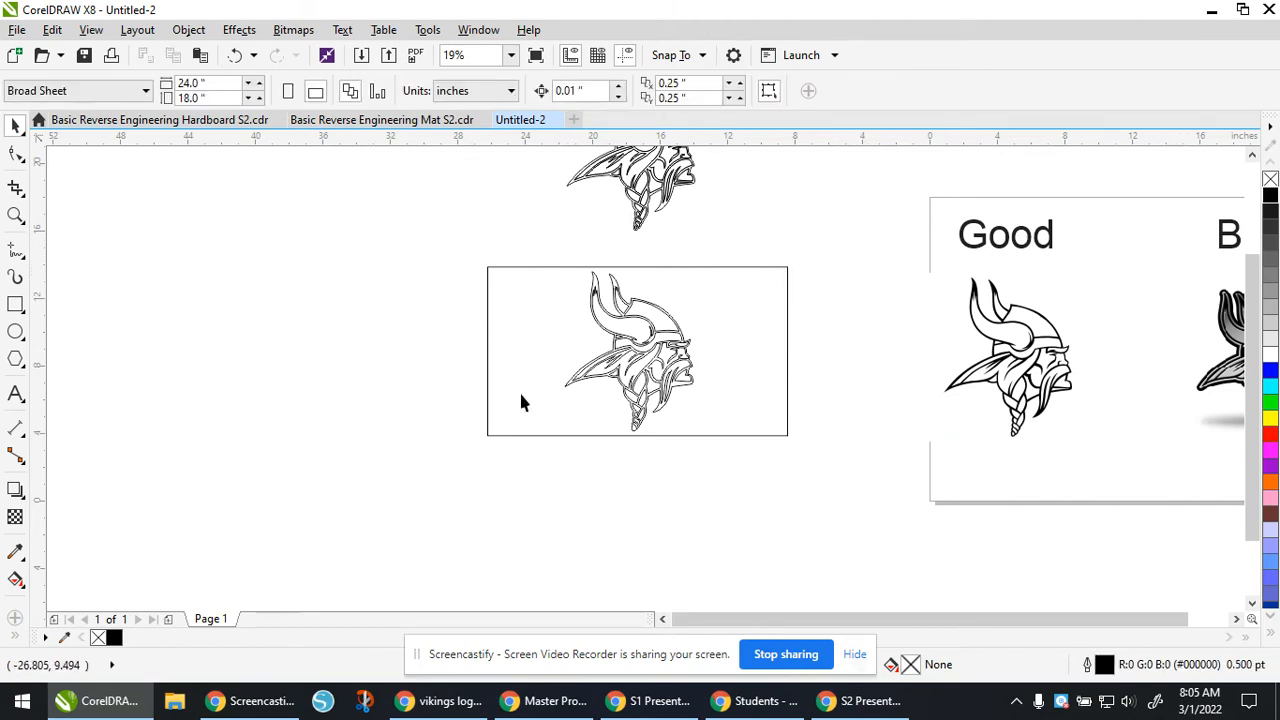
pyautogui.scroll(-2, 520, 402)
pyautogui.scroll(5, 646, 294)
pyautogui.scroll(2, 594, 293)
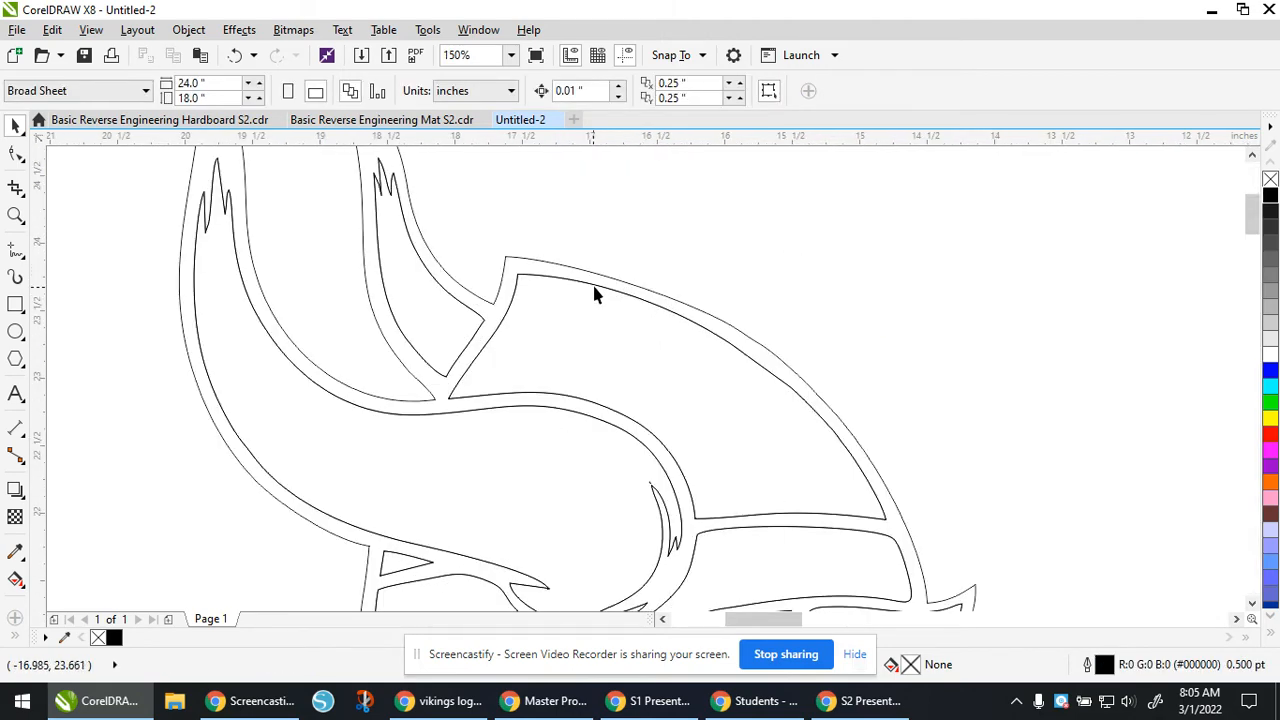
pyautogui.scroll(2, 598, 292)
pyautogui.scroll(-6, 600, 297)
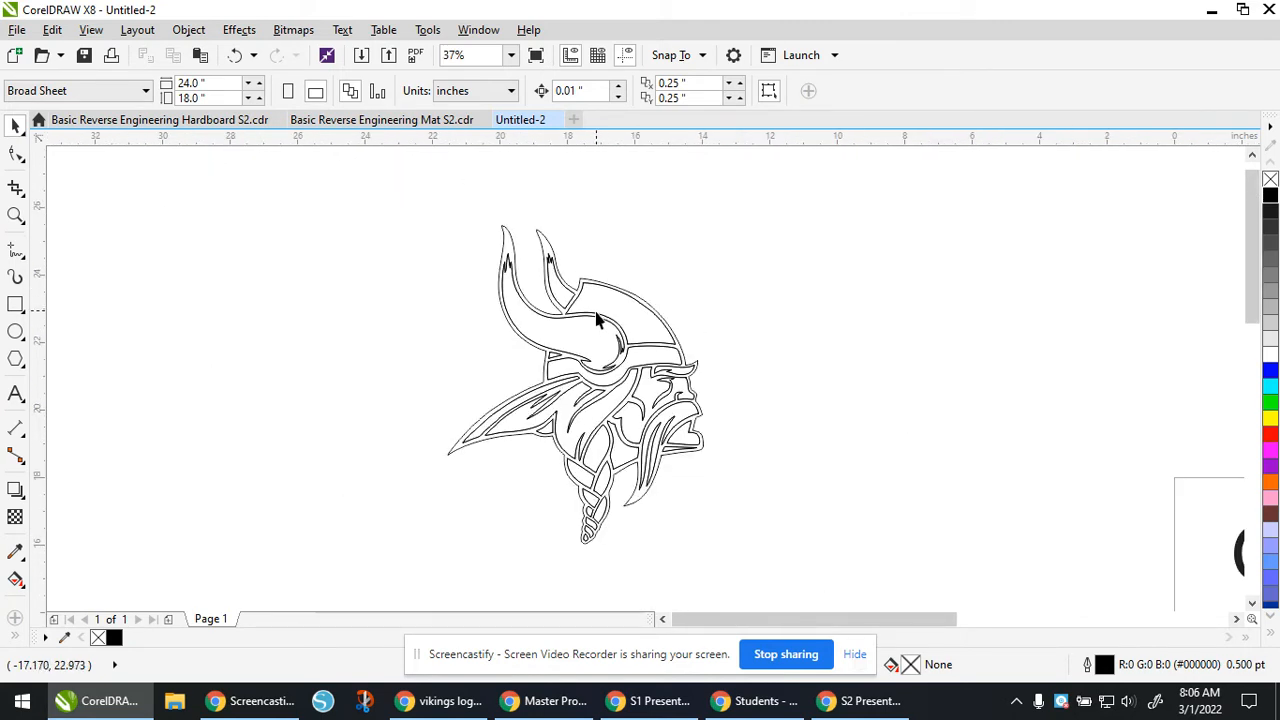
pyautogui.click(583, 293)
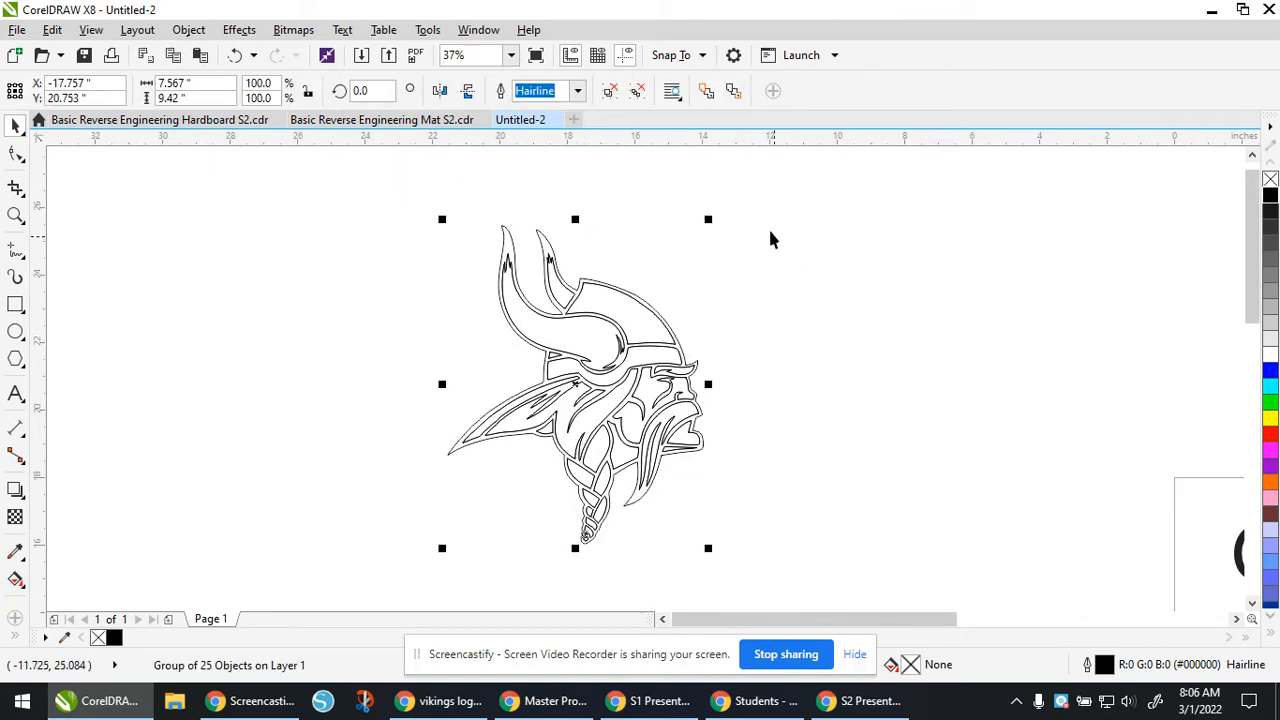
pyautogui.scroll(-2, 766, 237)
# Step: Review the Outline Trace options for the "Good" bitmap and compare the upper and lower unfilled Viking traces
pyautogui.click(1072, 482)
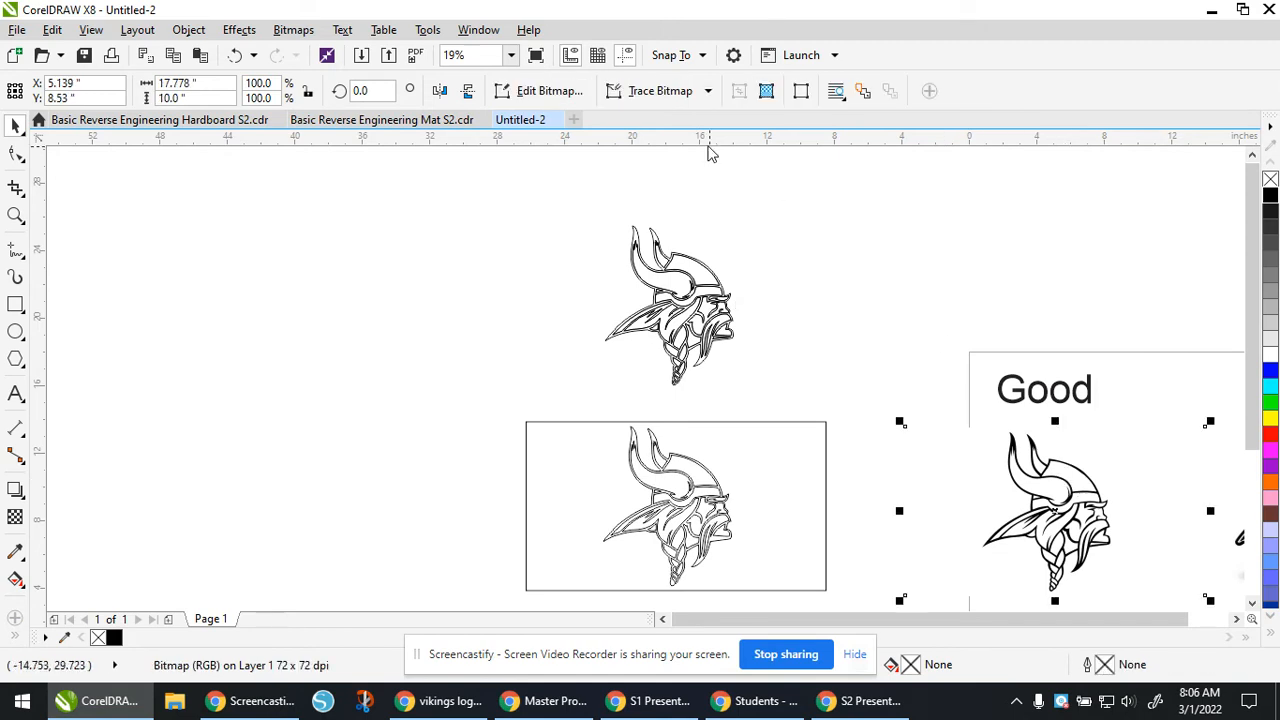
pyautogui.click(708, 91)
pyautogui.moveTo(697, 170)
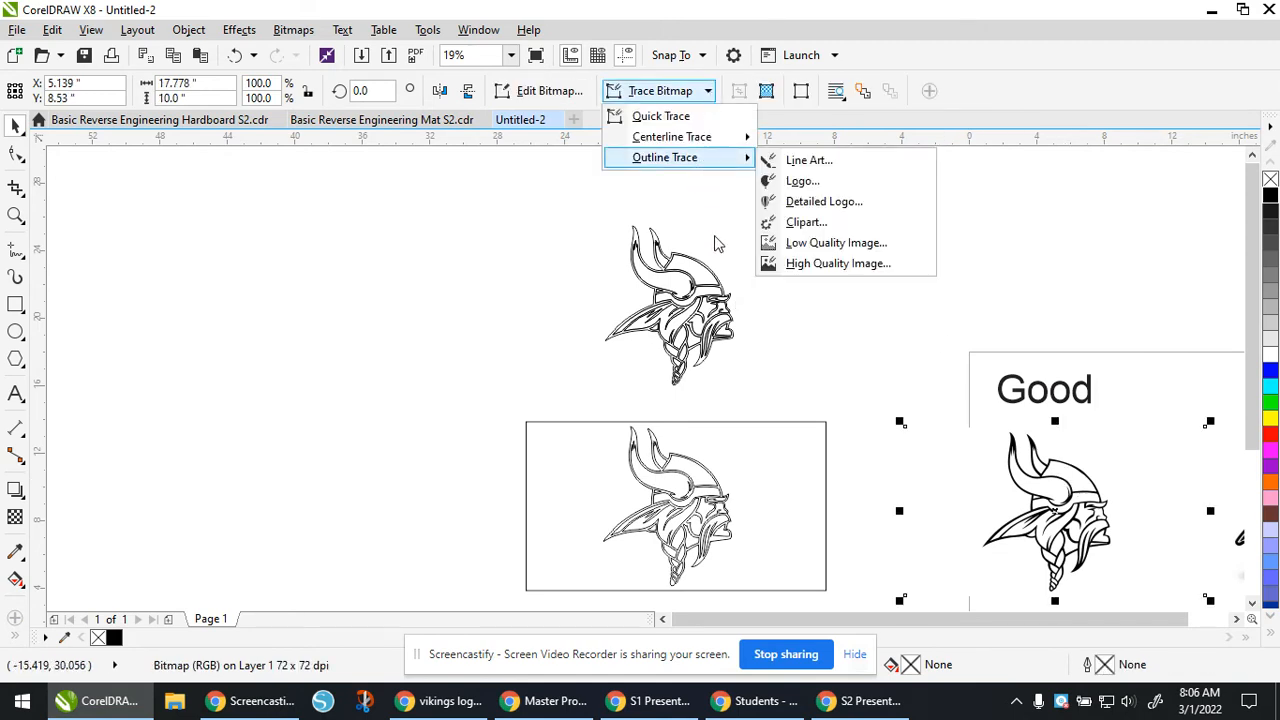
pyautogui.click(548, 245)
pyautogui.click(664, 280)
pyautogui.click(680, 488)
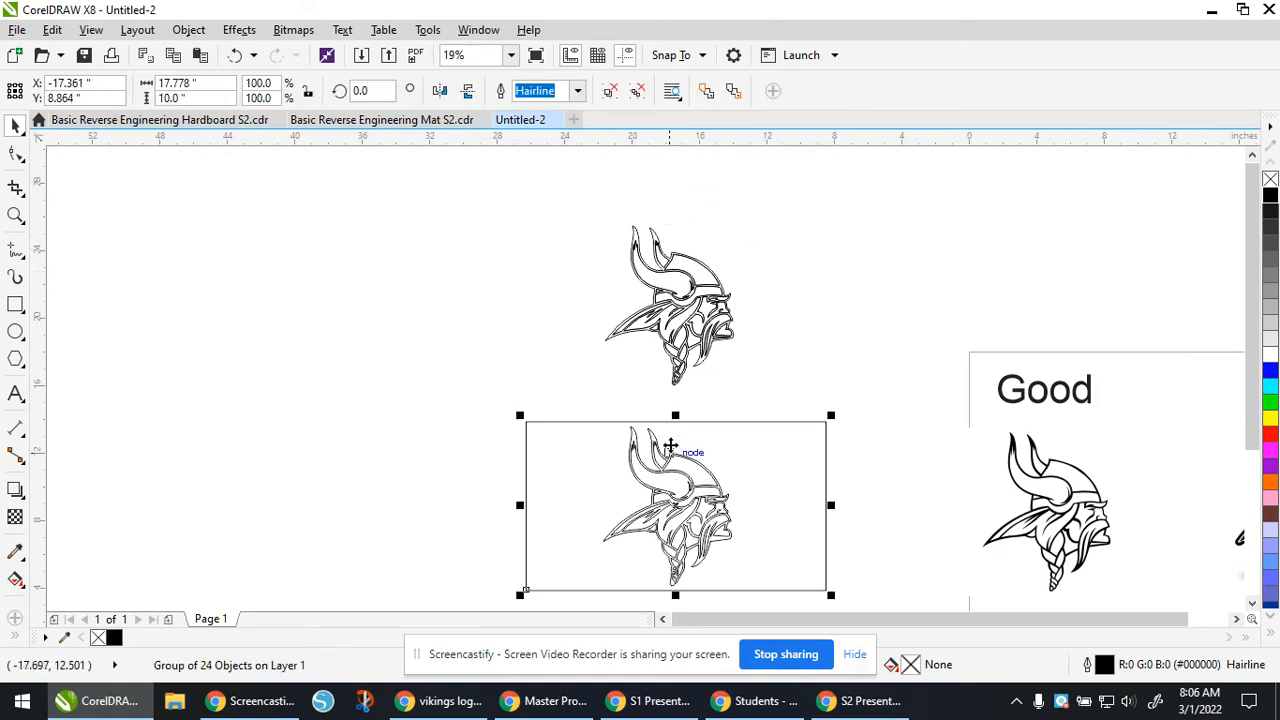
pyautogui.click(345, 338)
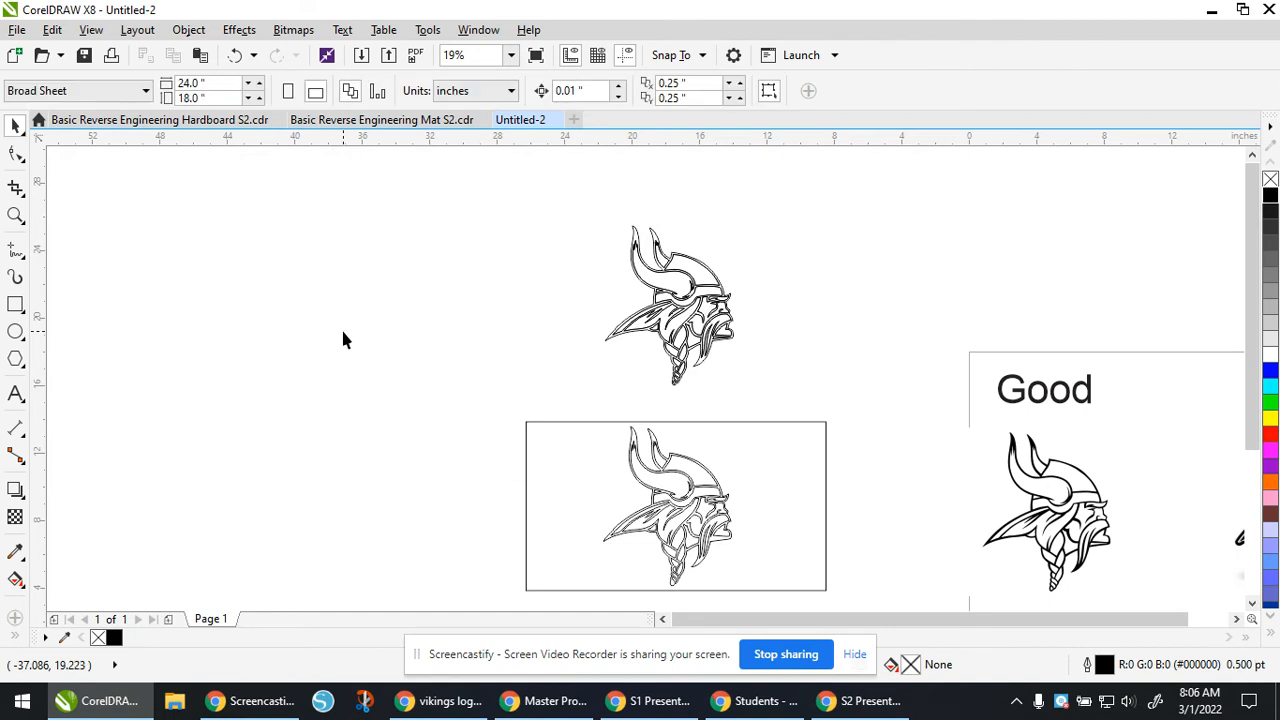
# Step: Delete the rectangular frame around the lower Viking trace with Virtual Segment Delete, and return to the Pick tool
pyautogui.click(17, 188)
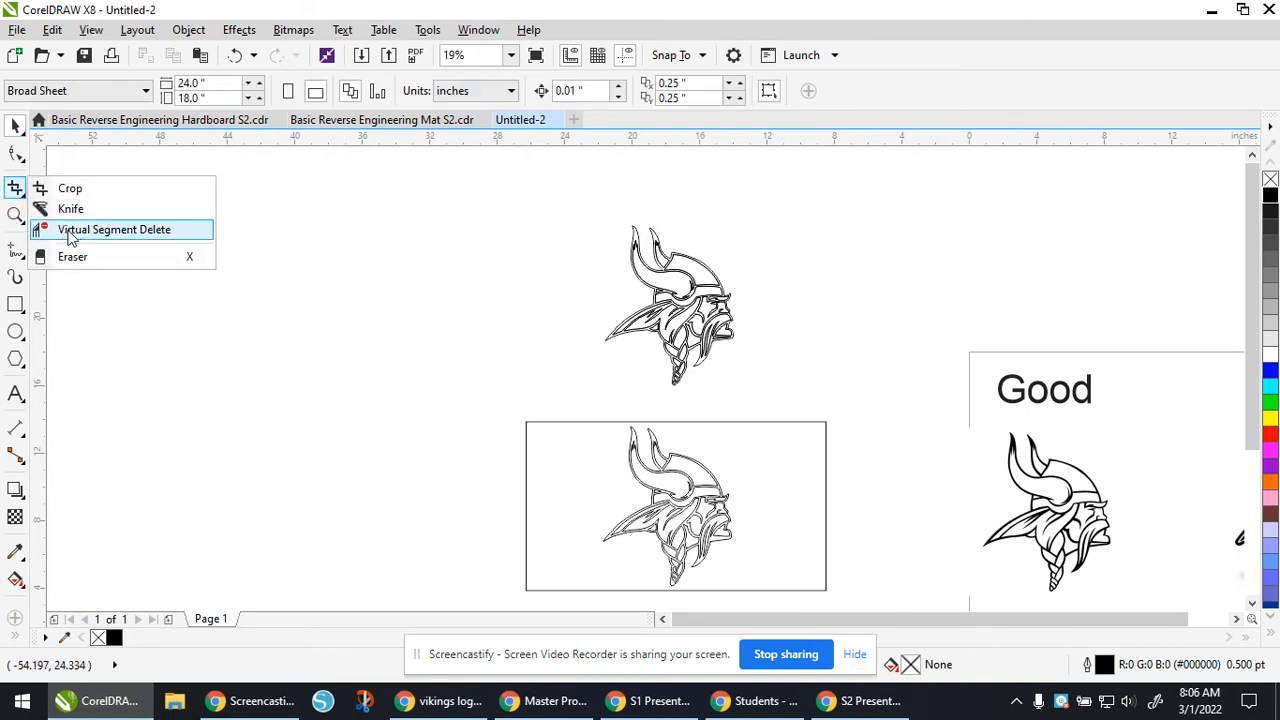
pyautogui.click(70, 232)
pyautogui.moveTo(566, 451); pyautogui.dragTo(503, 391)
pyautogui.click(18, 151)
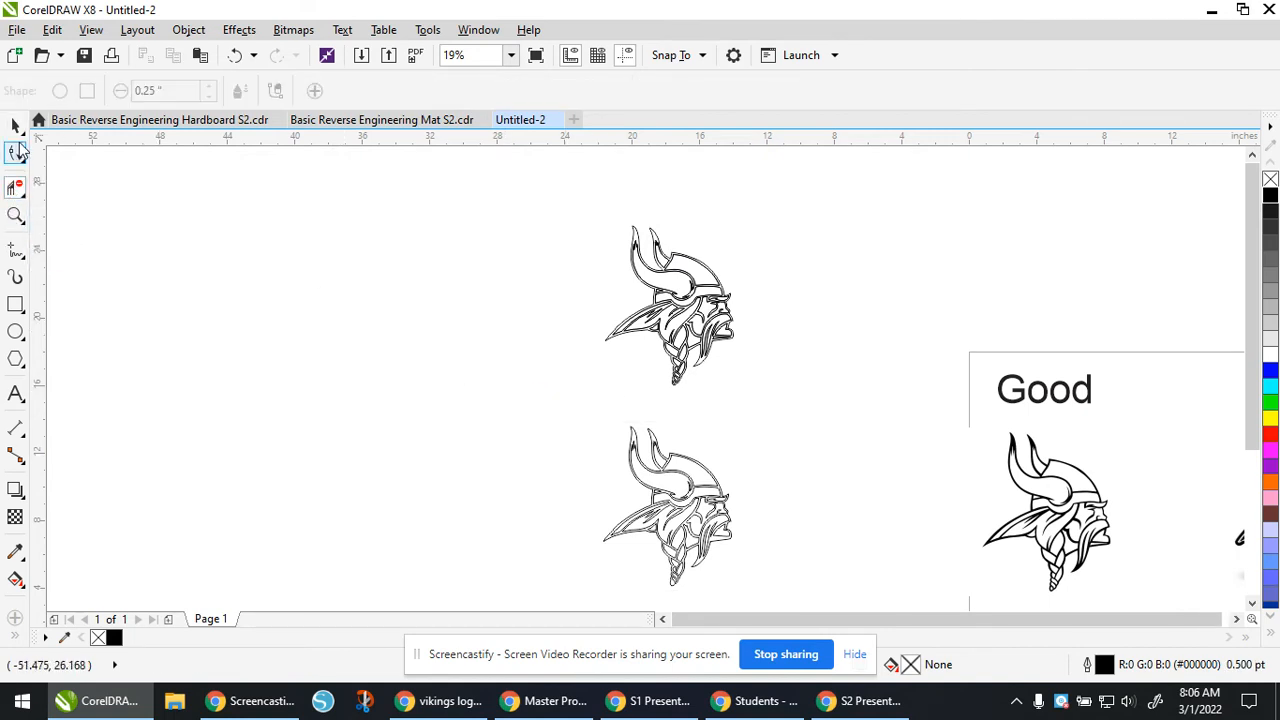
pyautogui.click(15, 124)
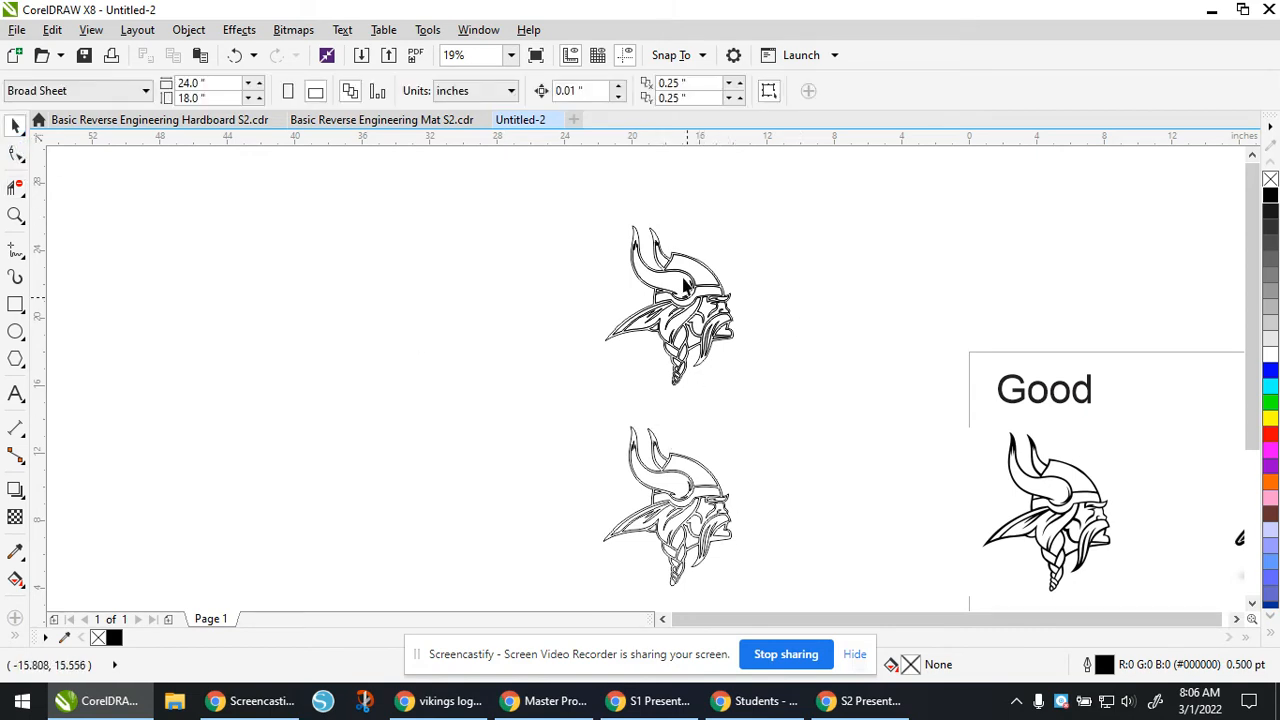
# Step: Move the frameless Viking trace diagonally away from beneath the upper trace, to about X -28.2 in, Y 11.8 in
pyautogui.scroll(3, 717, 285)
pyautogui.scroll(-5, 720, 286)
pyautogui.scroll(2, 720, 280)
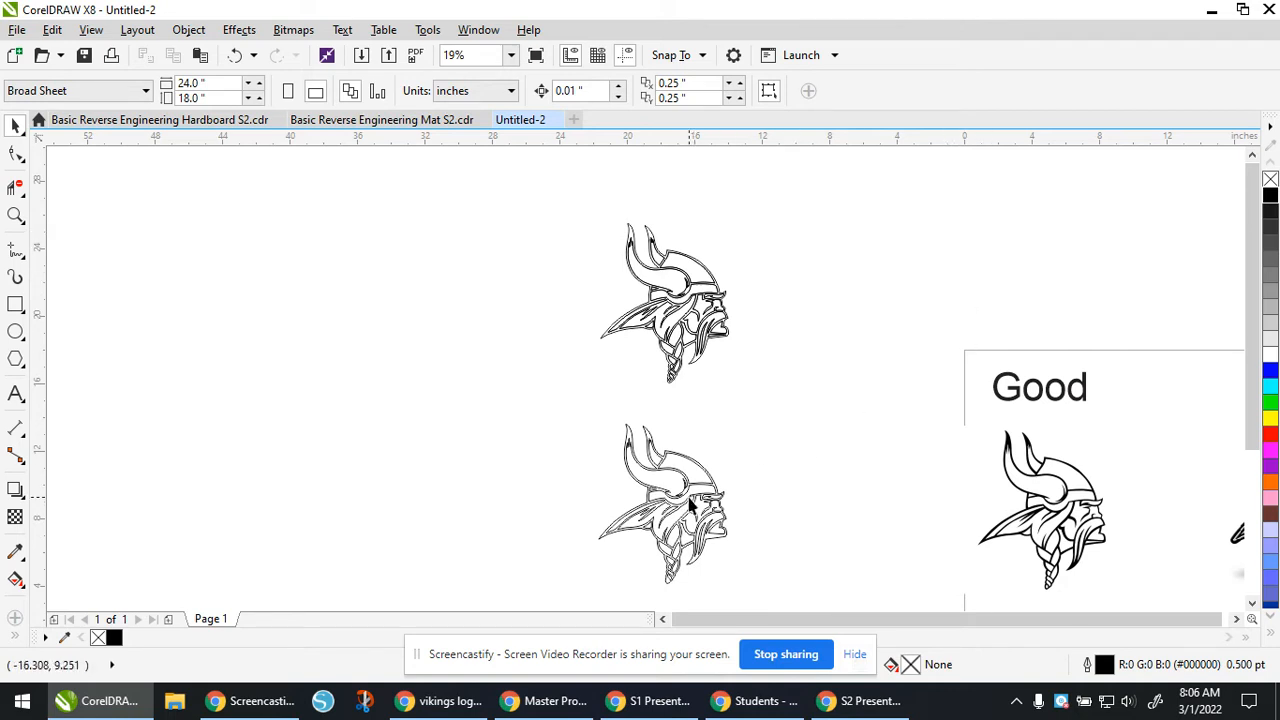
pyautogui.moveTo(691, 508); pyautogui.dragTo(516, 458)
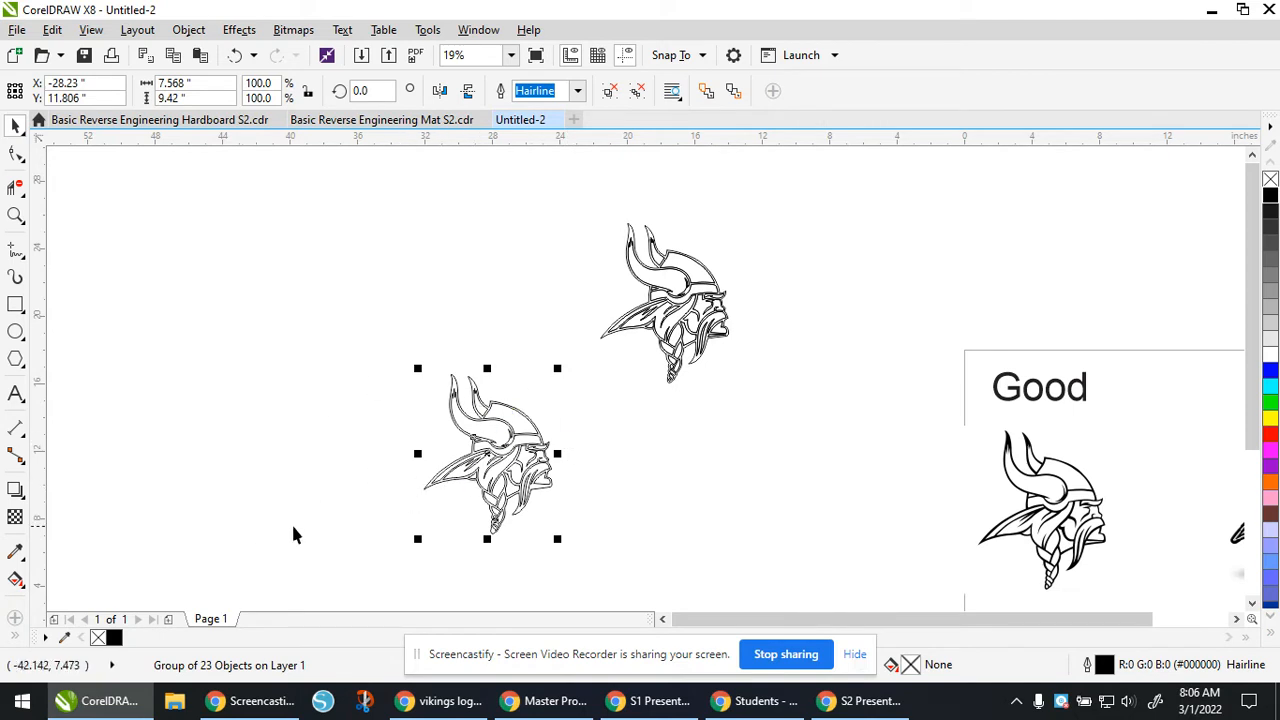
pyautogui.click(567, 288)
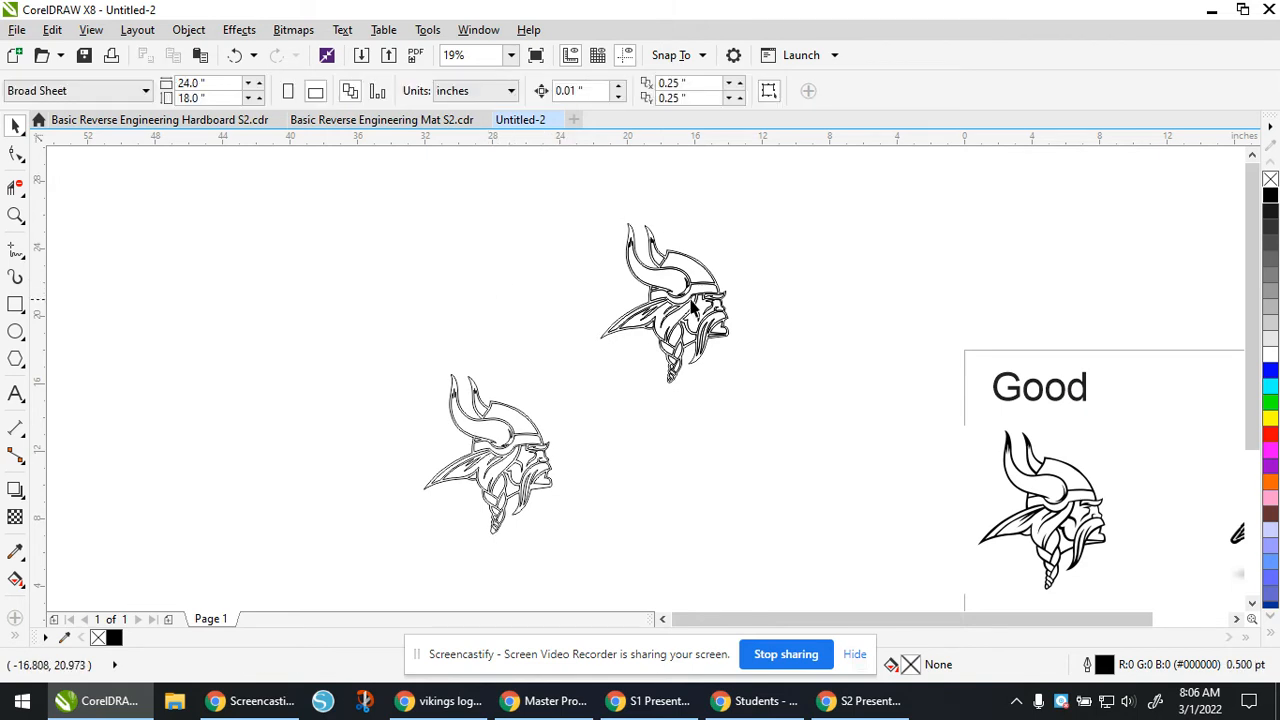
# Step: Change the outline color of the lower Viking trace to red and inspect its contours up close
pyautogui.scroll(2, 646, 334)
pyautogui.scroll(-2, 646, 334)
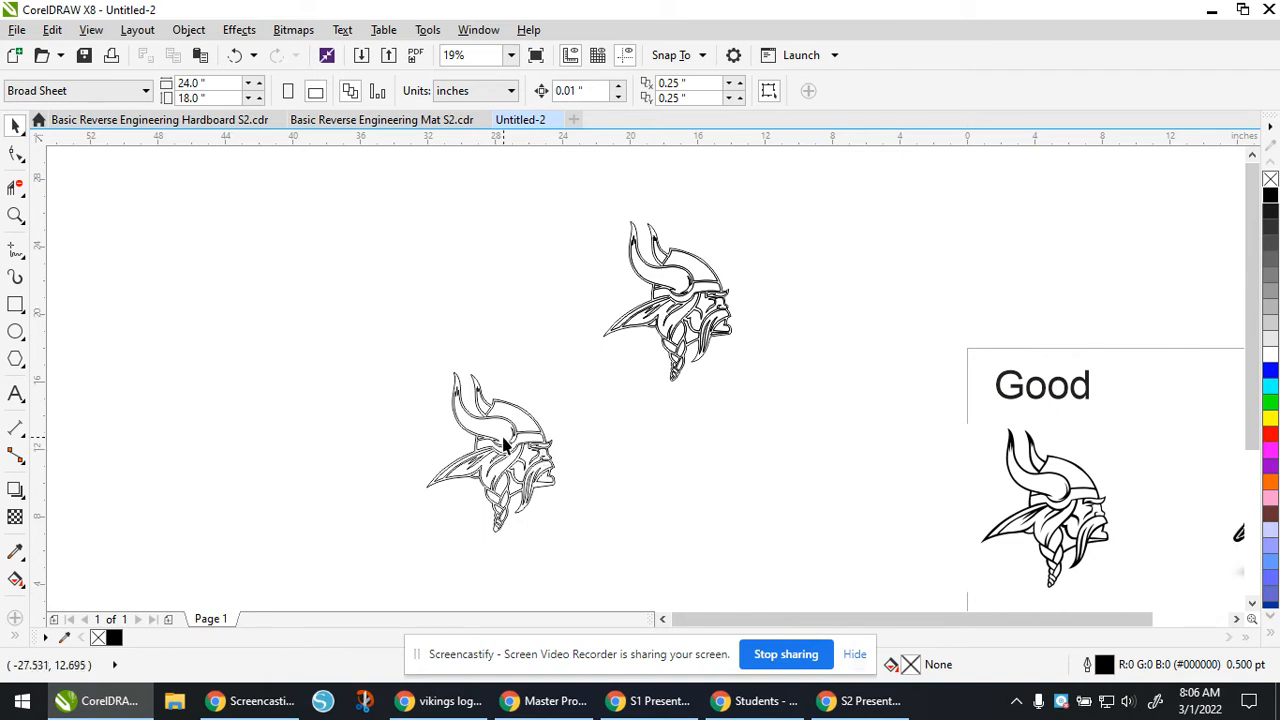
pyautogui.scroll(2, 530, 452)
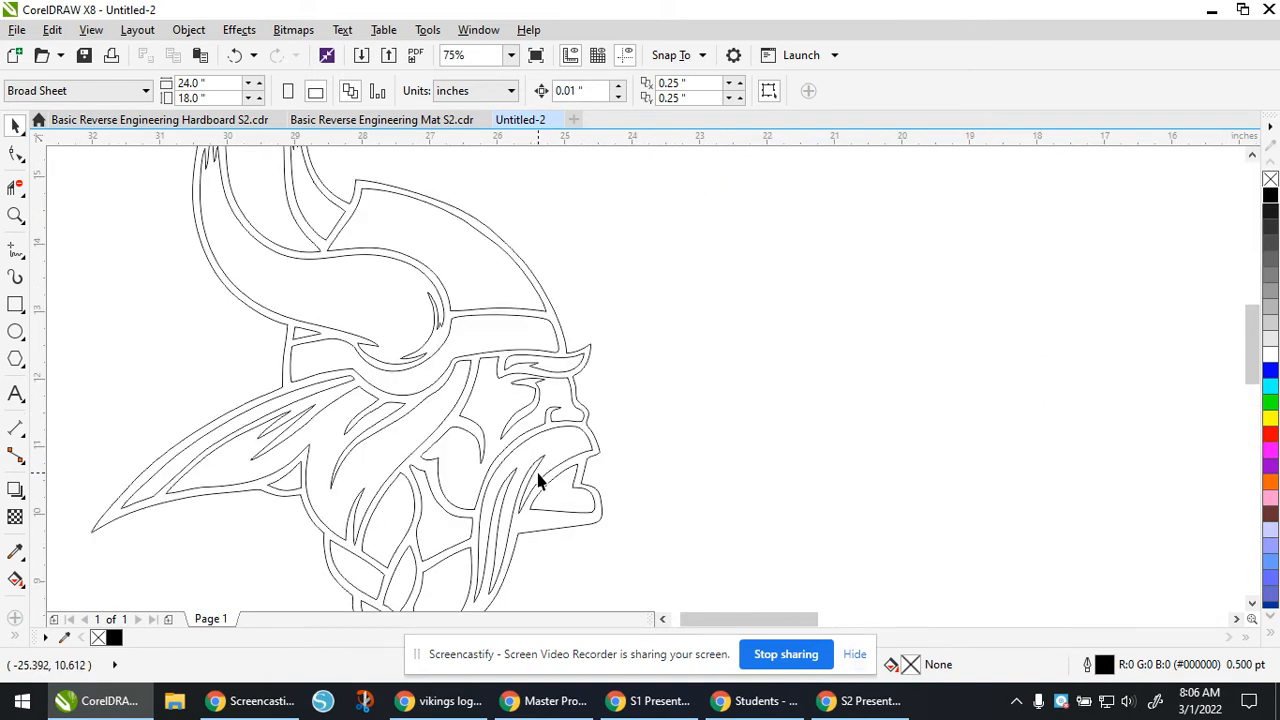
pyautogui.scroll(-2, 578, 430)
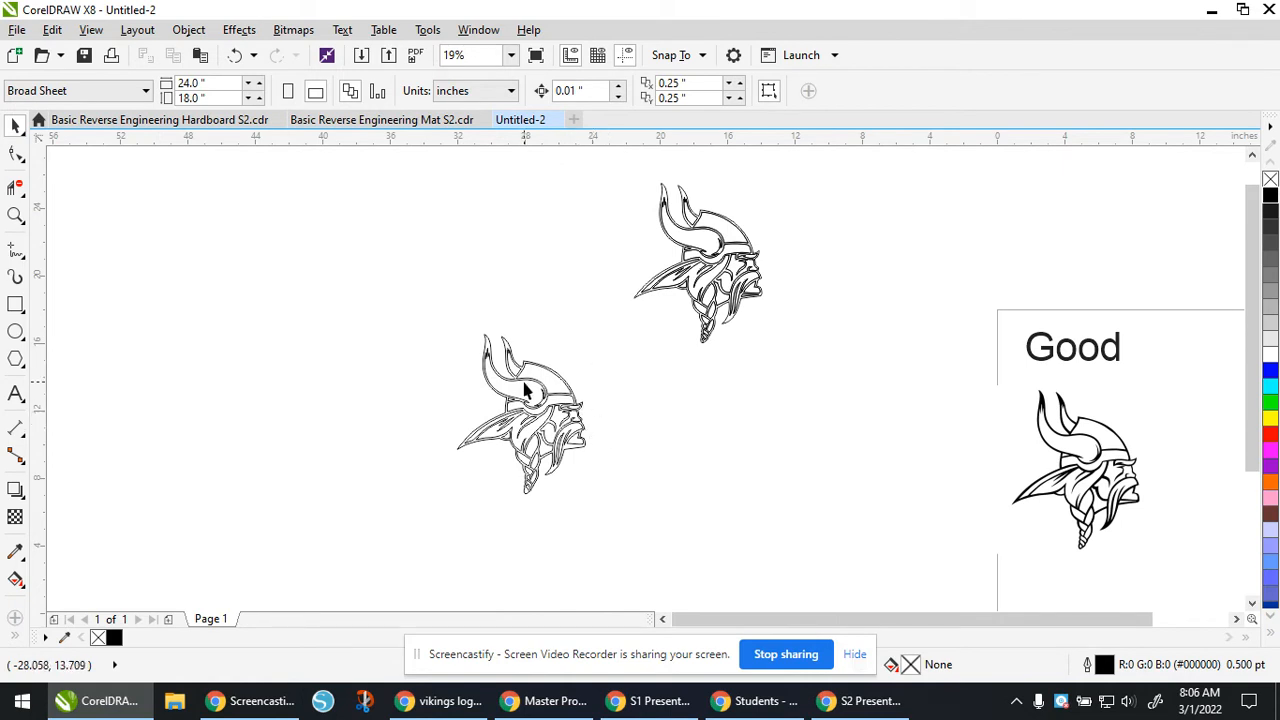
pyautogui.scroll(1, 523, 388)
pyautogui.scroll(-1, 524, 386)
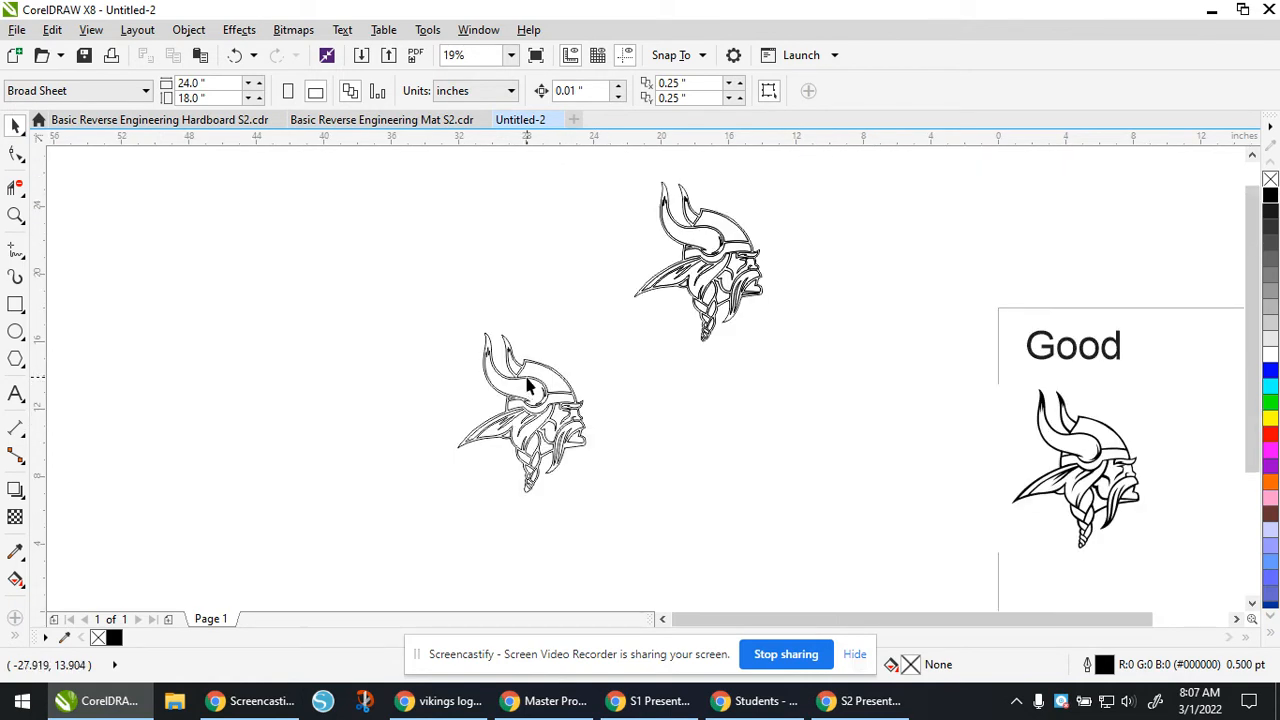
pyautogui.click(535, 367)
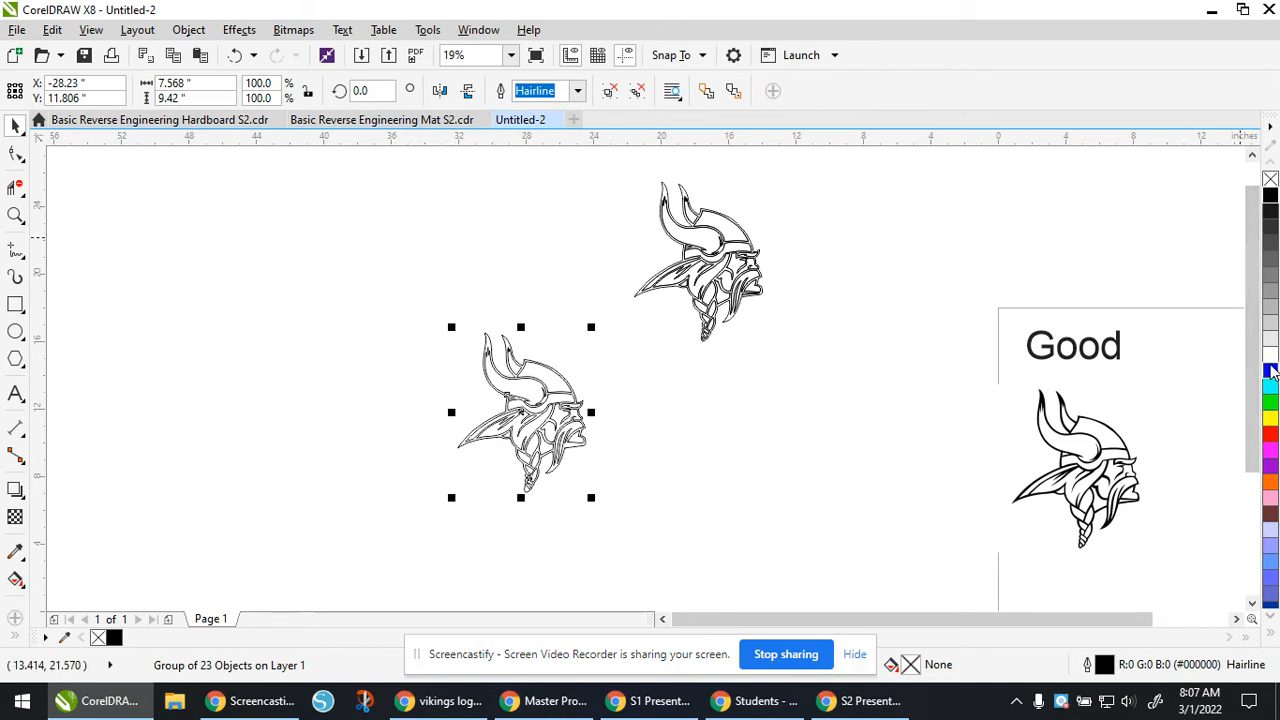
pyautogui.rightClick(1269, 434)
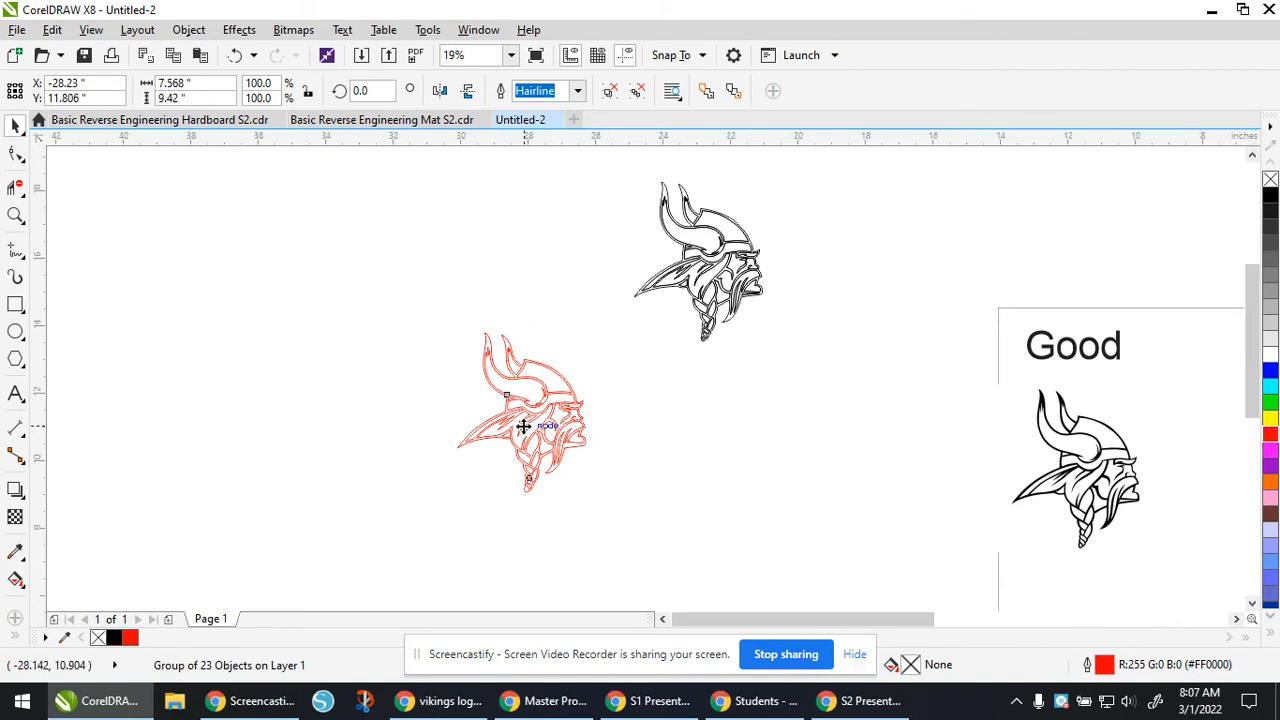
pyautogui.scroll(3, 523, 426)
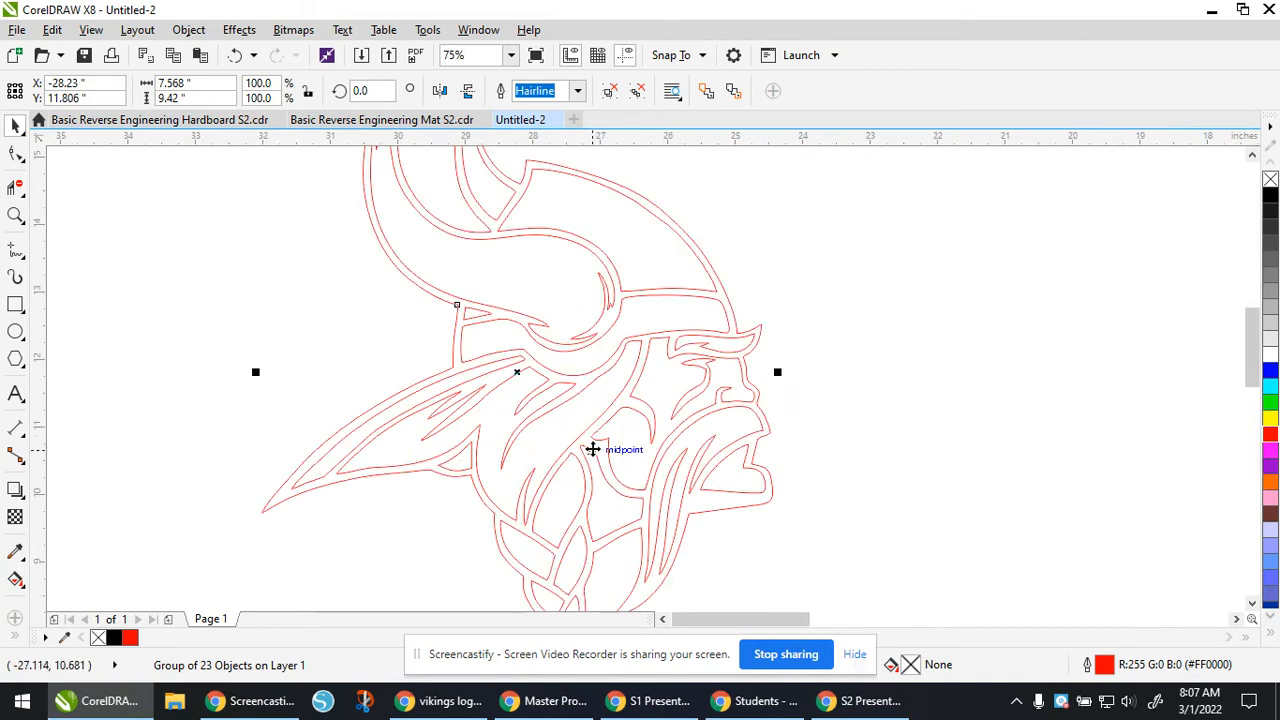
pyautogui.scroll(-1, 766, 451)
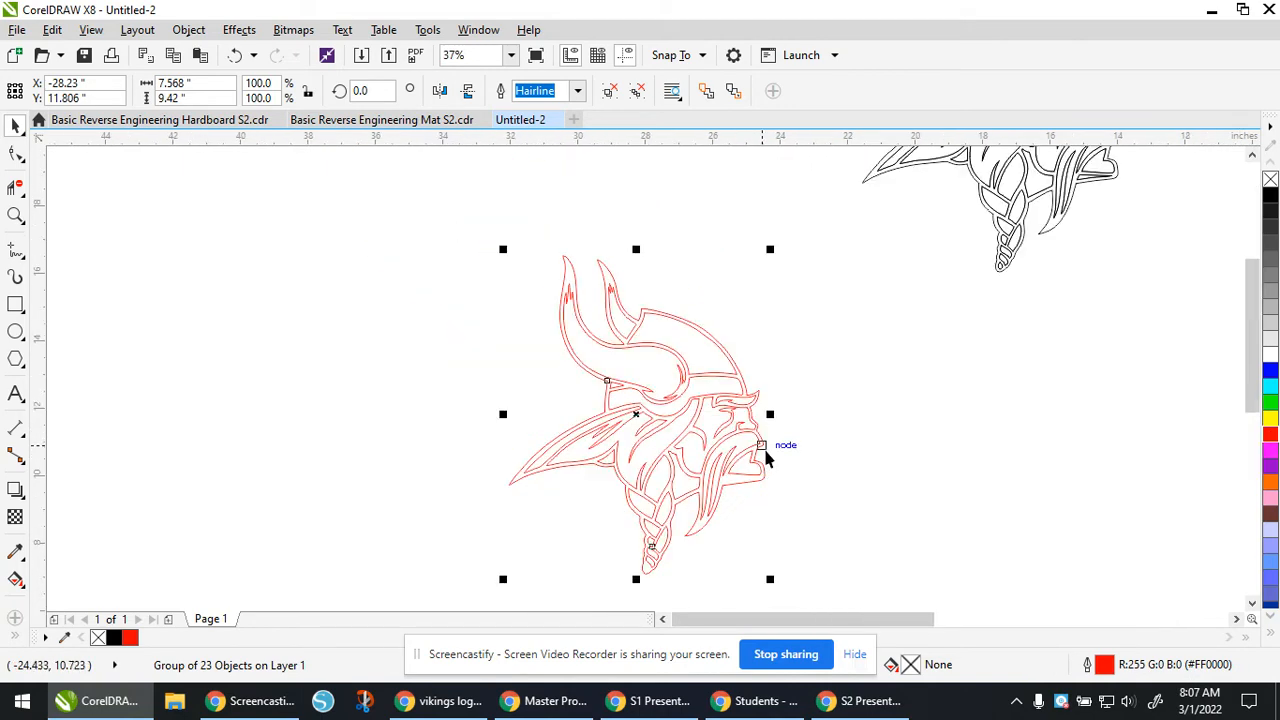
pyautogui.scroll(1, 780, 429)
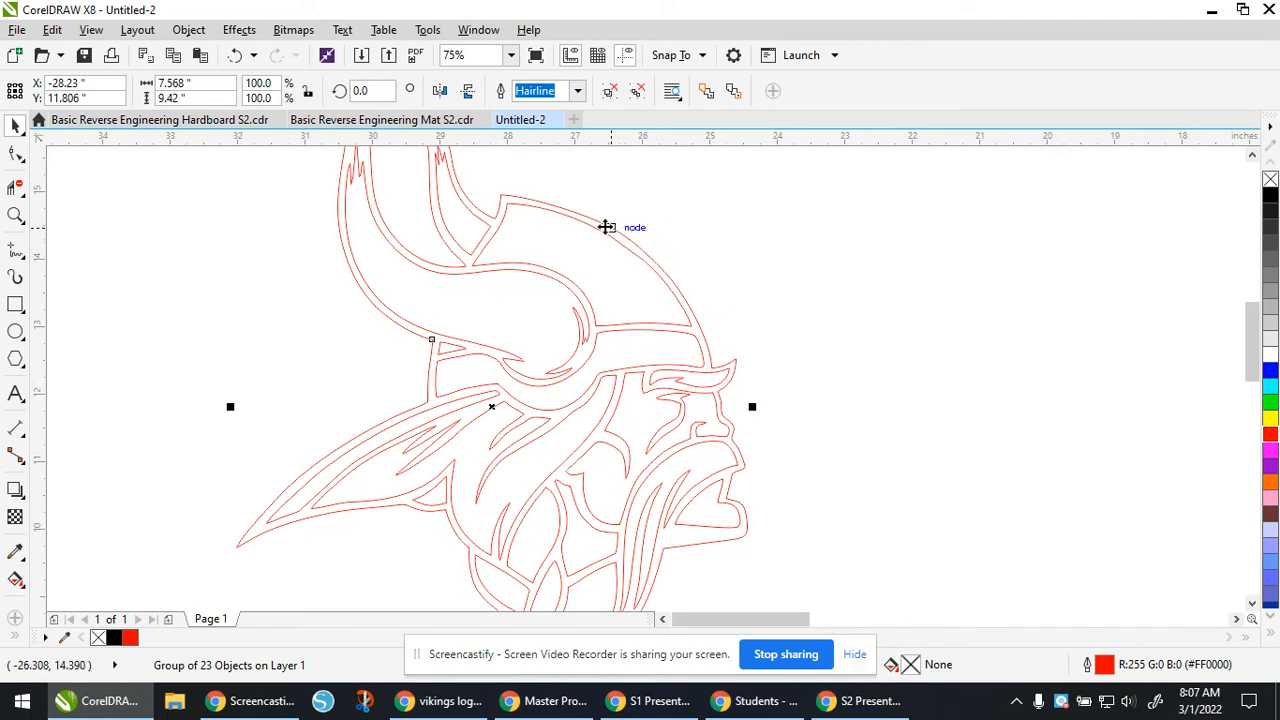
pyautogui.click(848, 356)
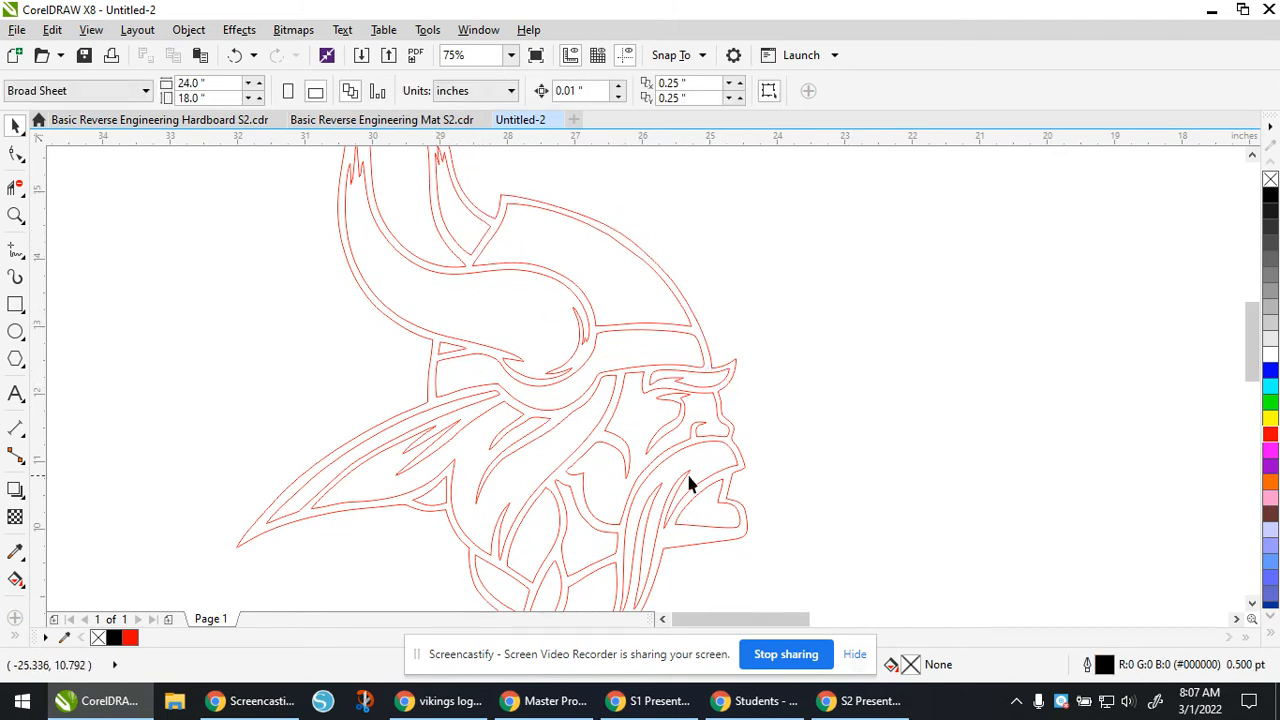
# Step: Ungroup all objects in the red Viking trace and clear the selection
pyautogui.click(543, 420)
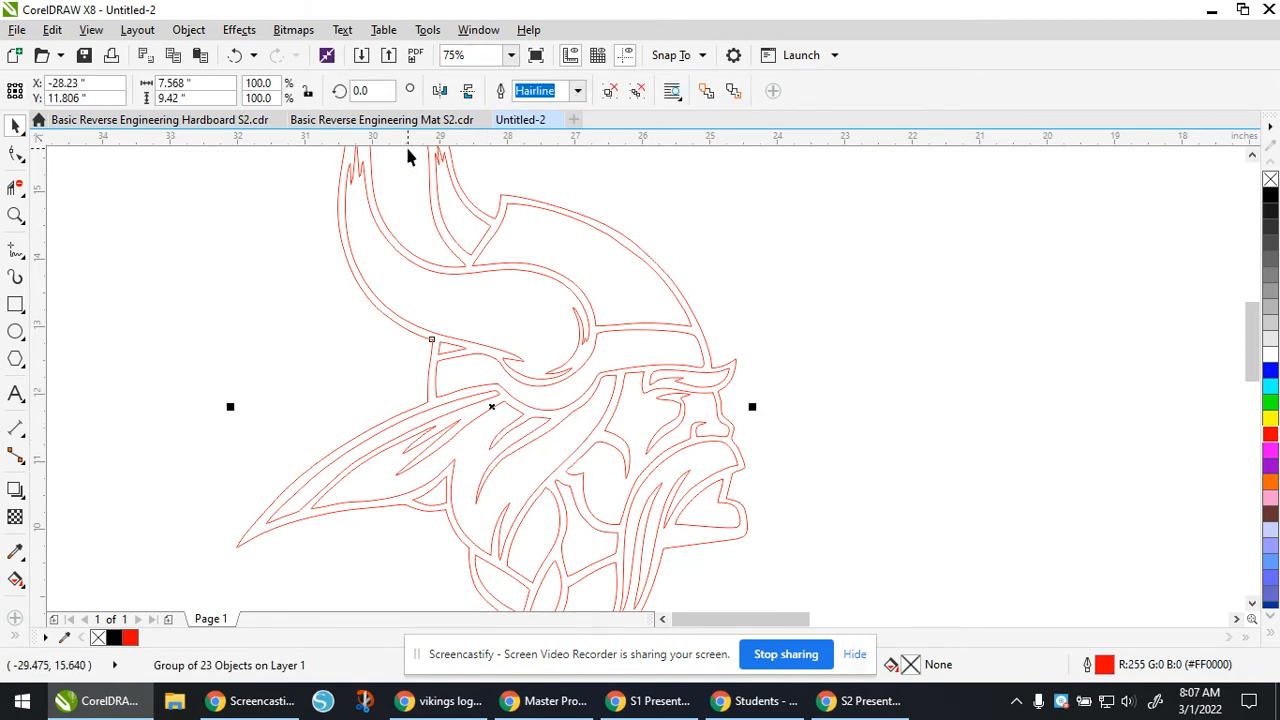
pyautogui.click(190, 30)
pyautogui.moveTo(337, 309)
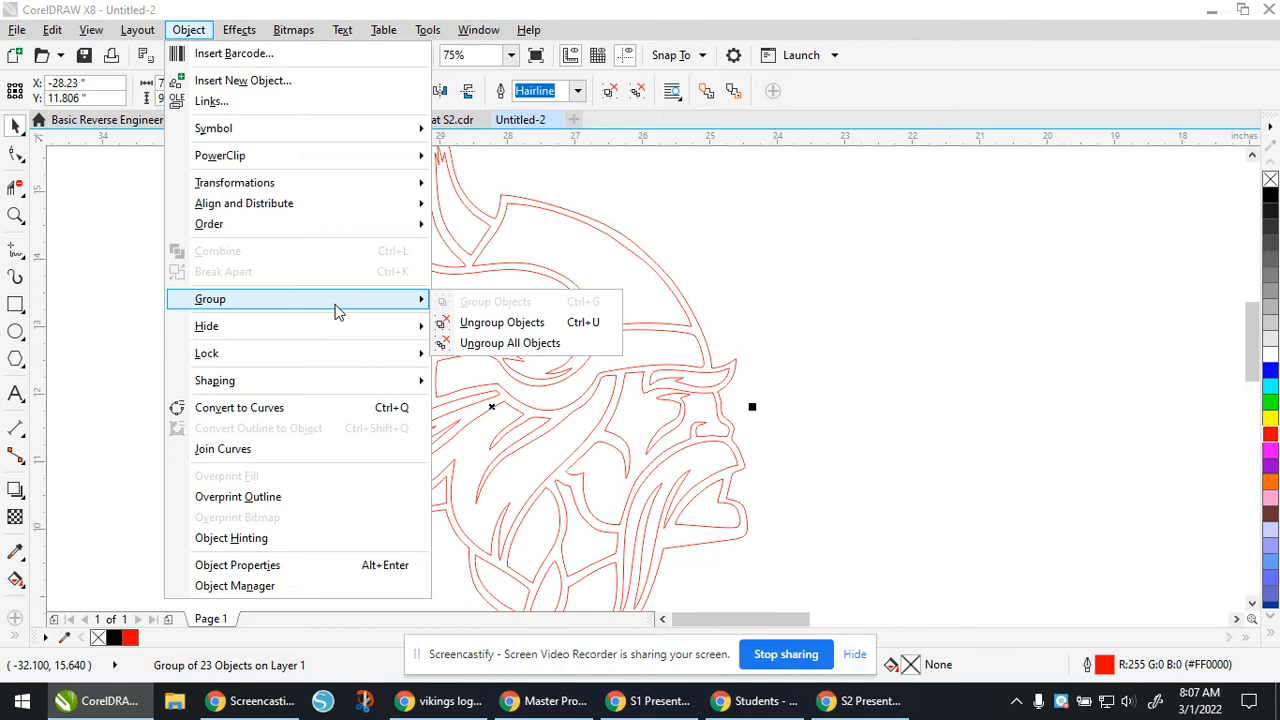
pyautogui.click(490, 345)
pyautogui.click(857, 305)
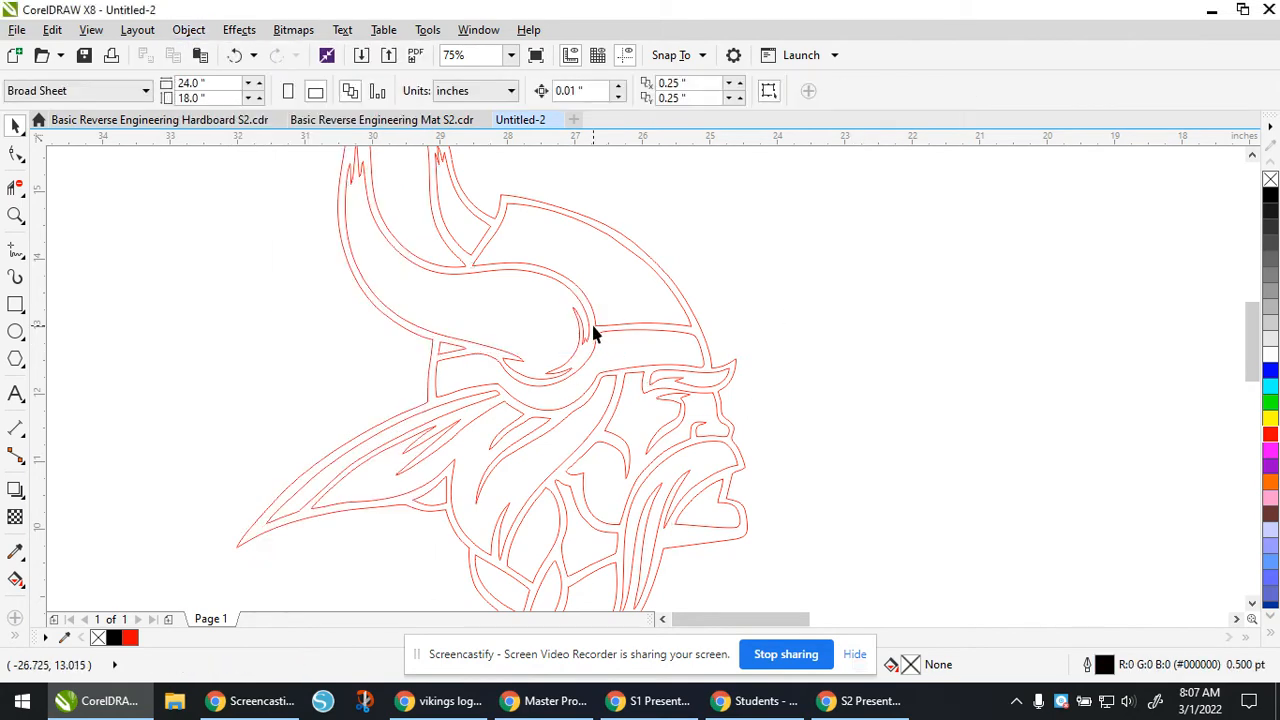
# Step: Check the separated pieces of the red Viking by selecting a helmet curve and the outer contour individually
pyautogui.click(636, 330)
pyautogui.click(906, 282)
pyautogui.click(590, 221)
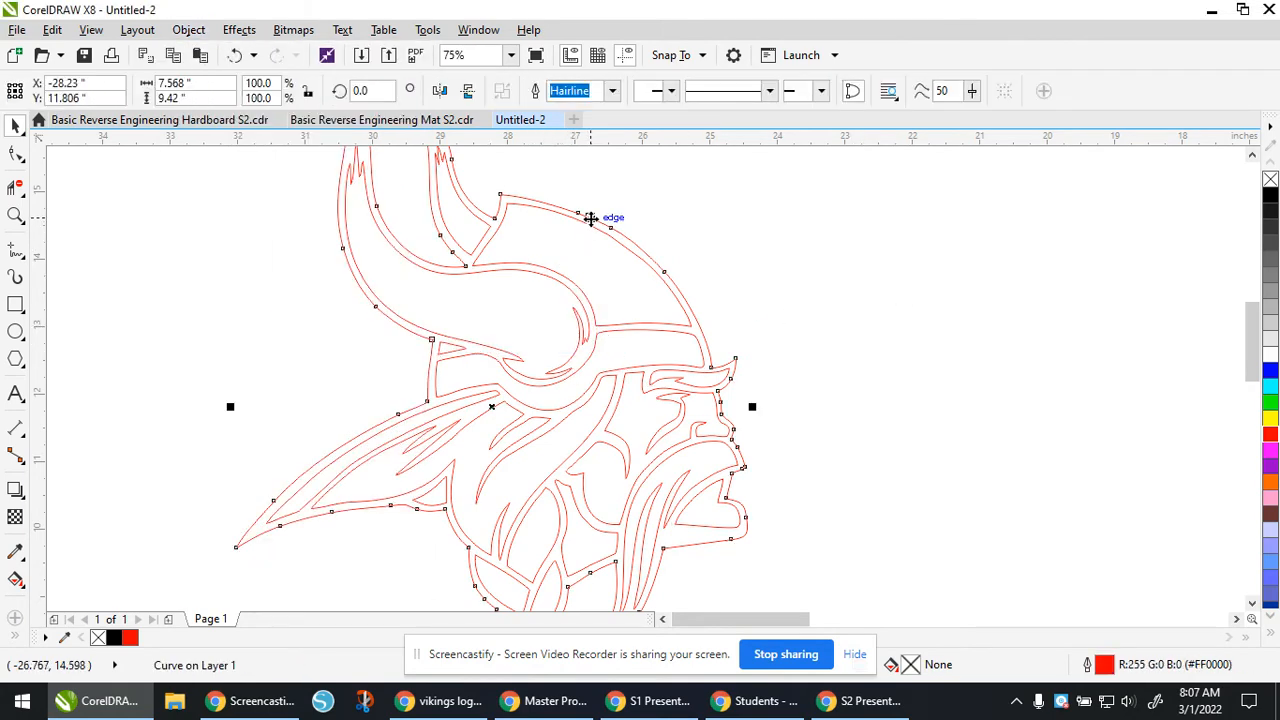
# Step: Change the outline color of the front horn, the helmet dome and the rear horn's inner shape to blue
pyautogui.click(563, 290)
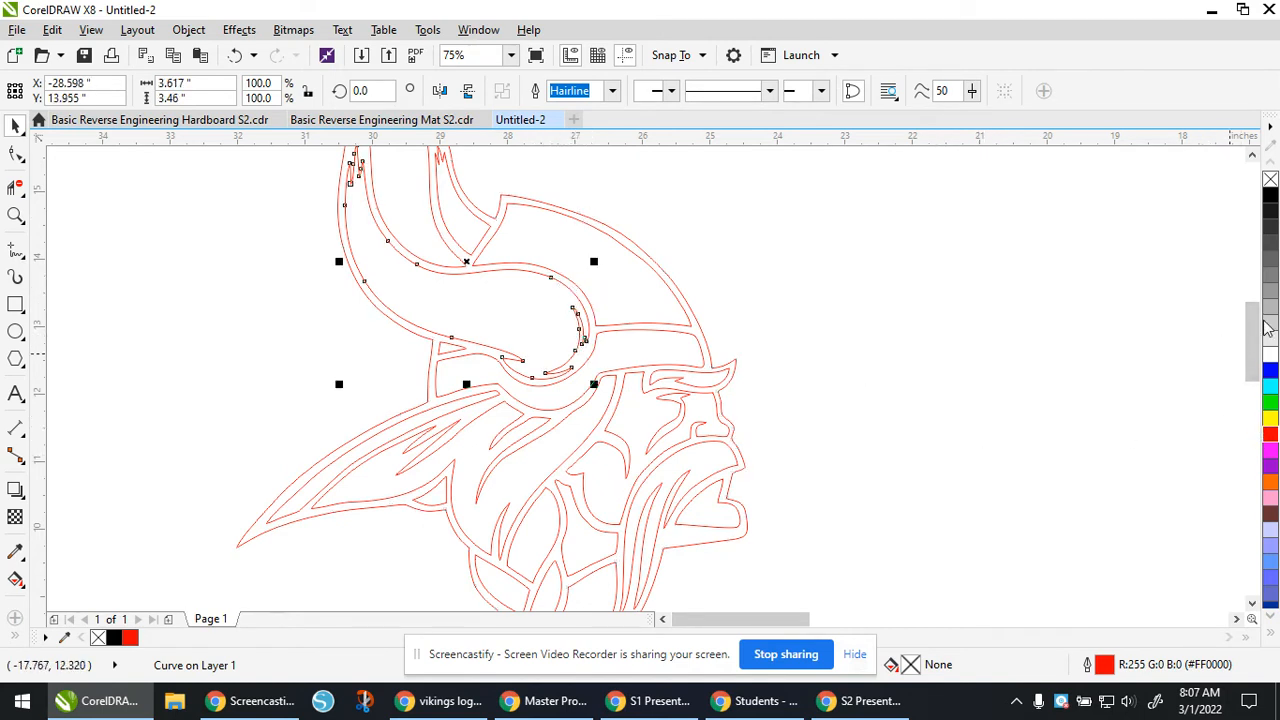
pyautogui.rightClick(1270, 370)
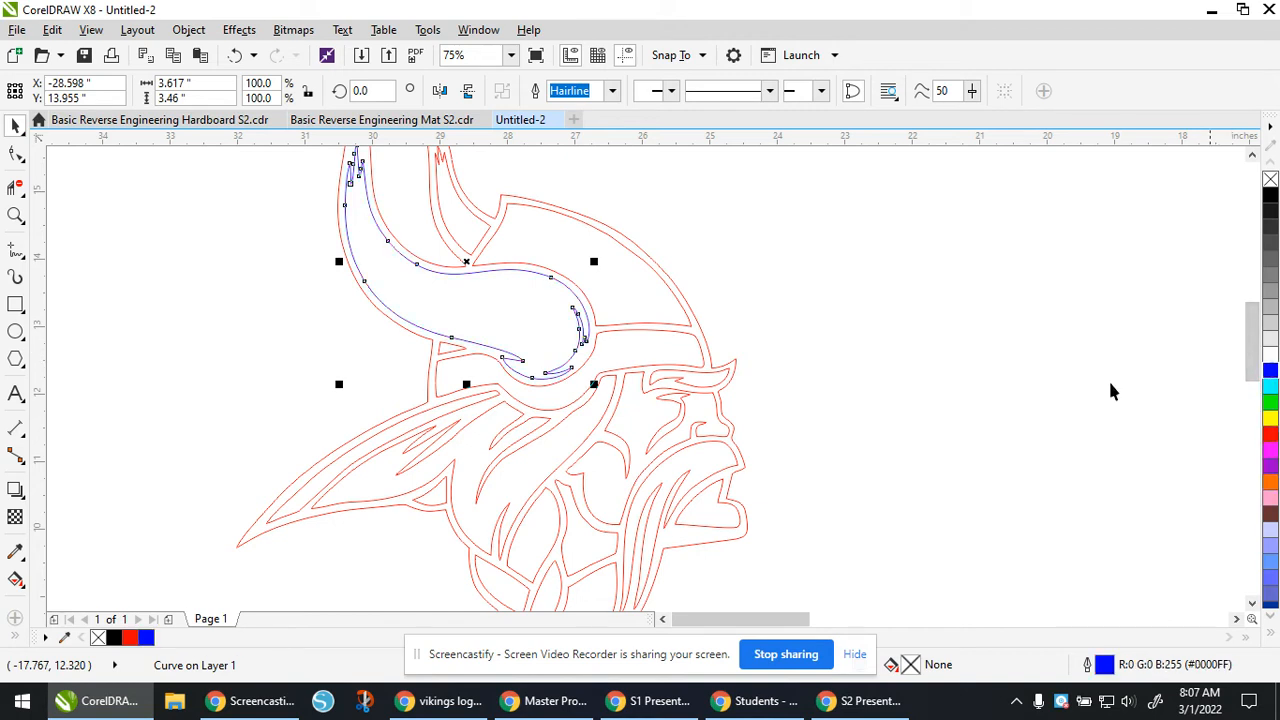
pyautogui.click(665, 332)
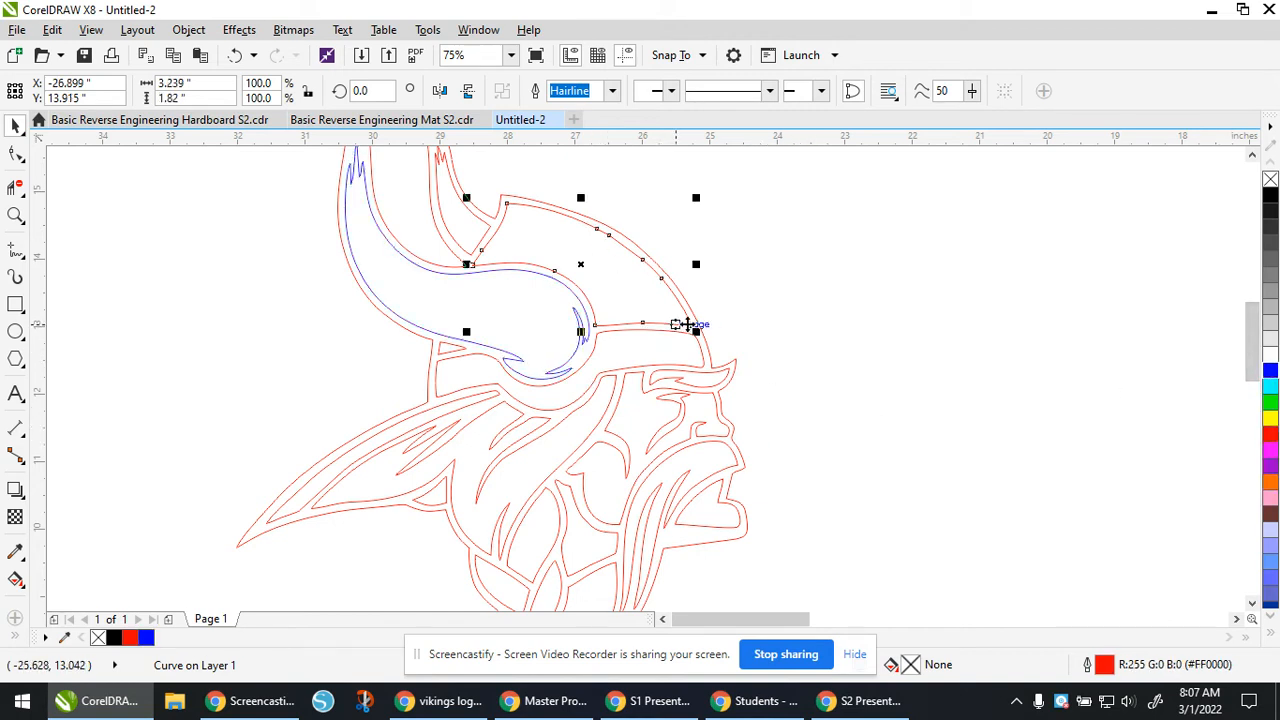
pyautogui.rightClick(1268, 372)
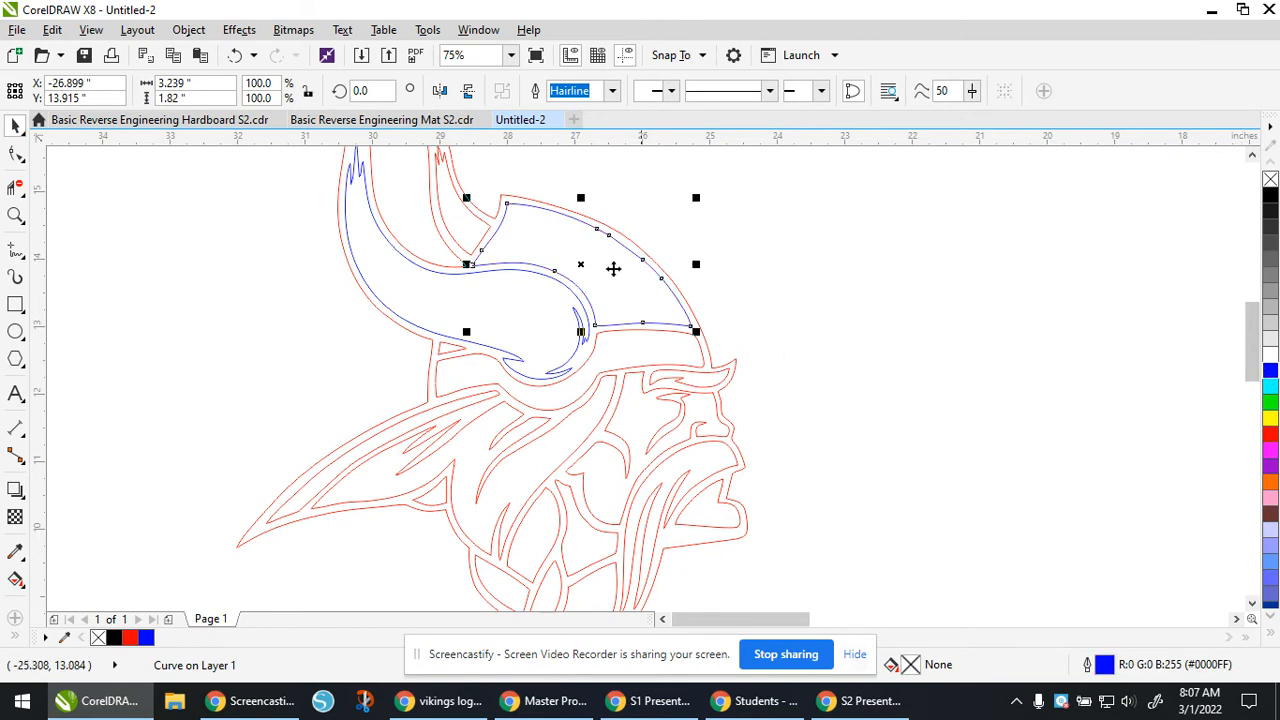
pyautogui.click(490, 228)
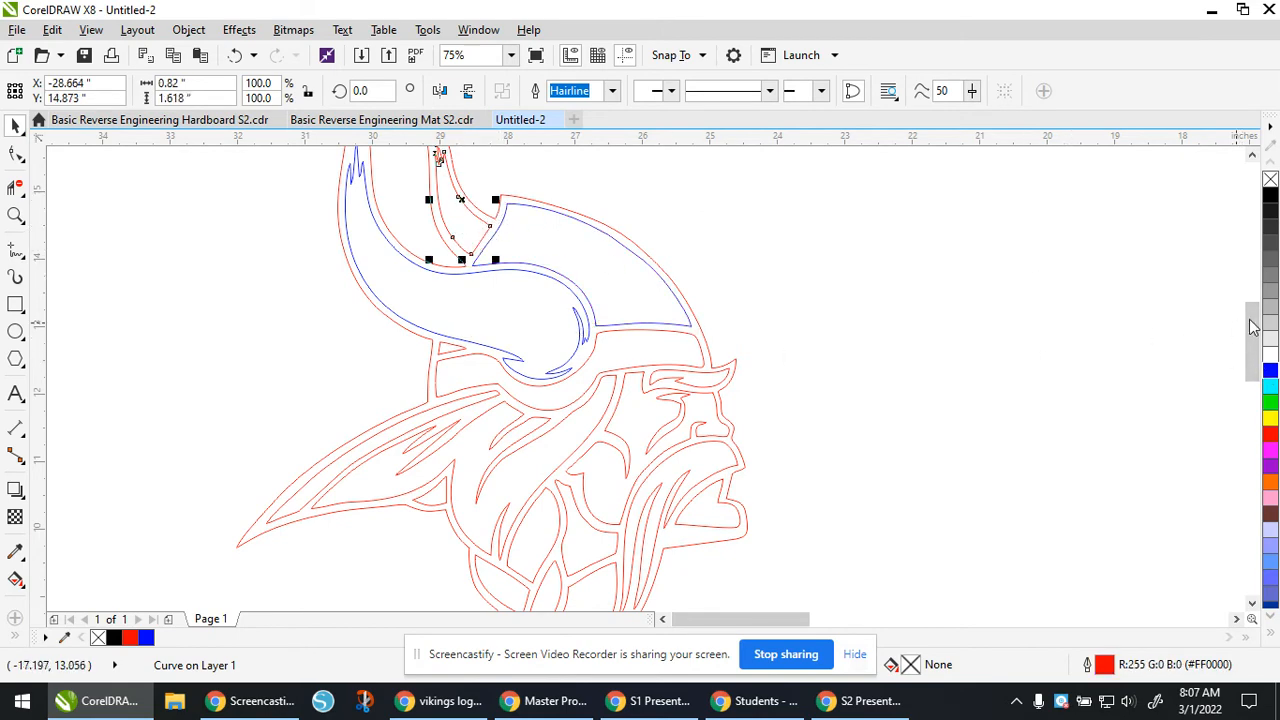
pyautogui.rightClick(1270, 372)
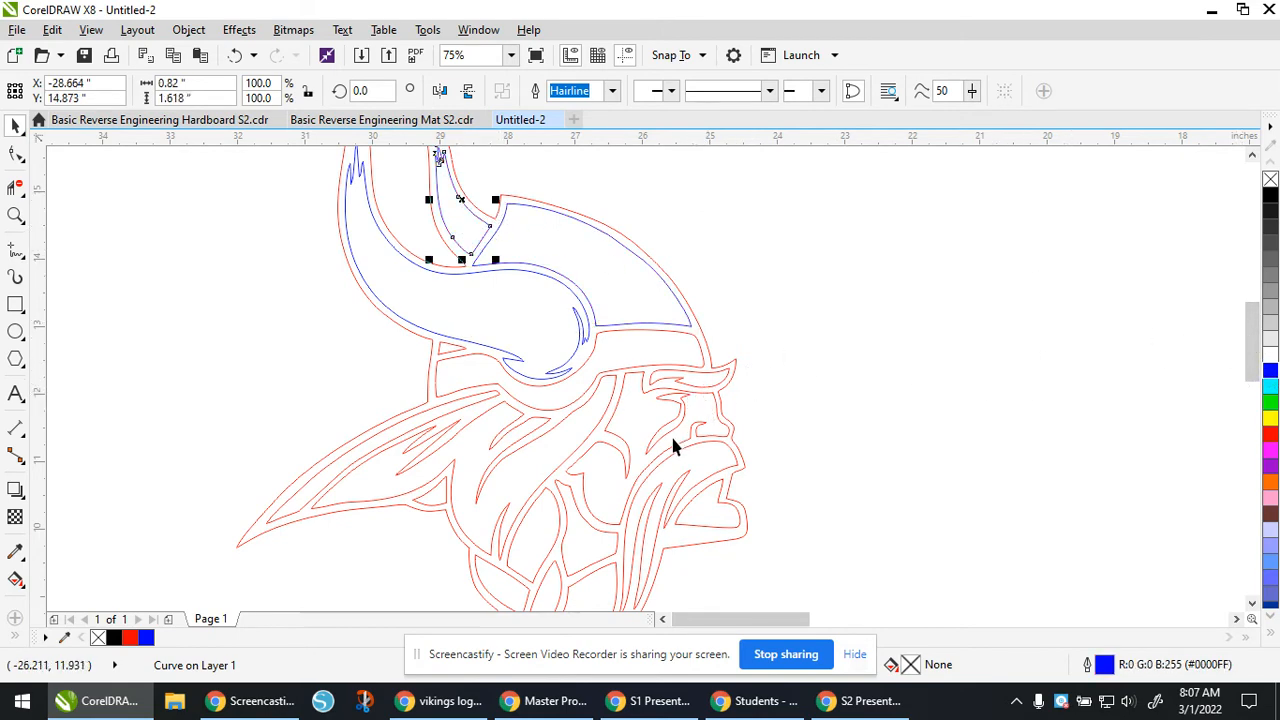
# Step: Select all pieces of the lower Viking together and set their outline color to blue
pyautogui.scroll(1, 704, 530)
pyautogui.scroll(-2, 699, 555)
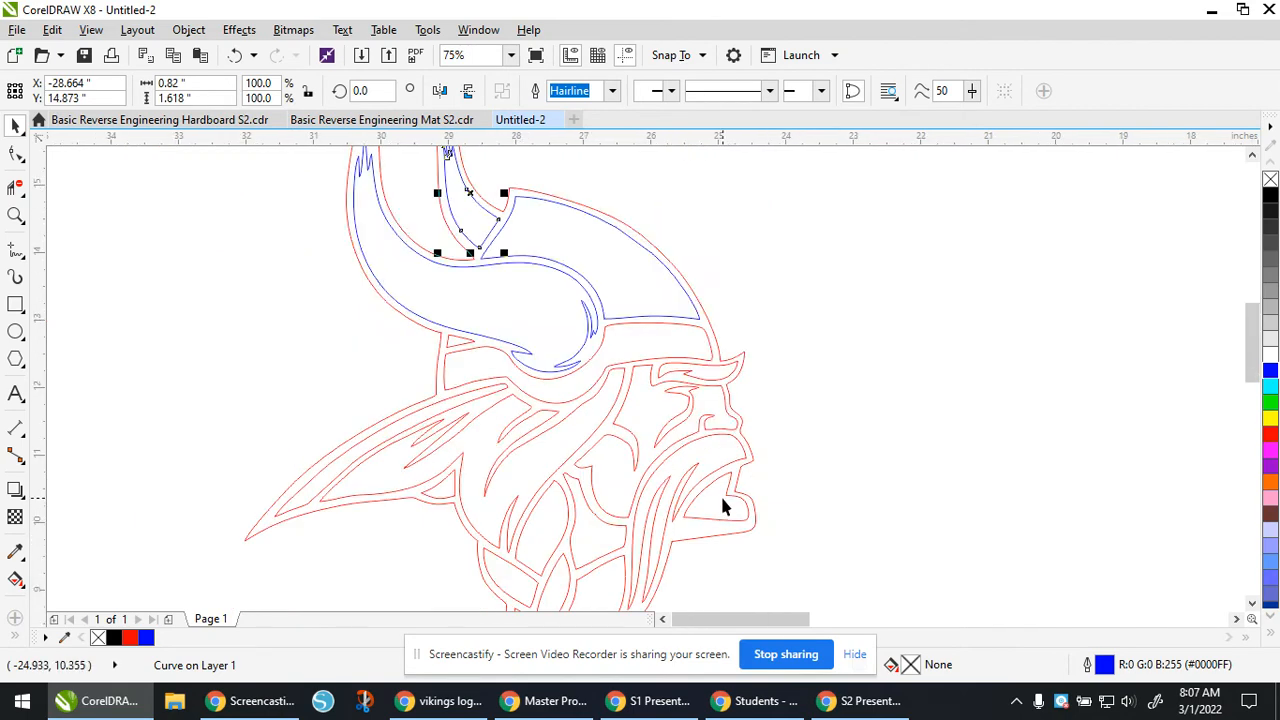
pyautogui.moveTo(490, 235)
pyautogui.mouseDown()
pyautogui.moveTo(603, 483)
pyautogui.moveTo(577, 395)
pyautogui.moveTo(473, 254)
pyautogui.mouseUp()
pyautogui.scroll(-1, 473, 254)
pyautogui.scroll(2, 441, 426)
pyautogui.scroll(-1, 452, 403)
pyautogui.scroll(-1, 450, 398)
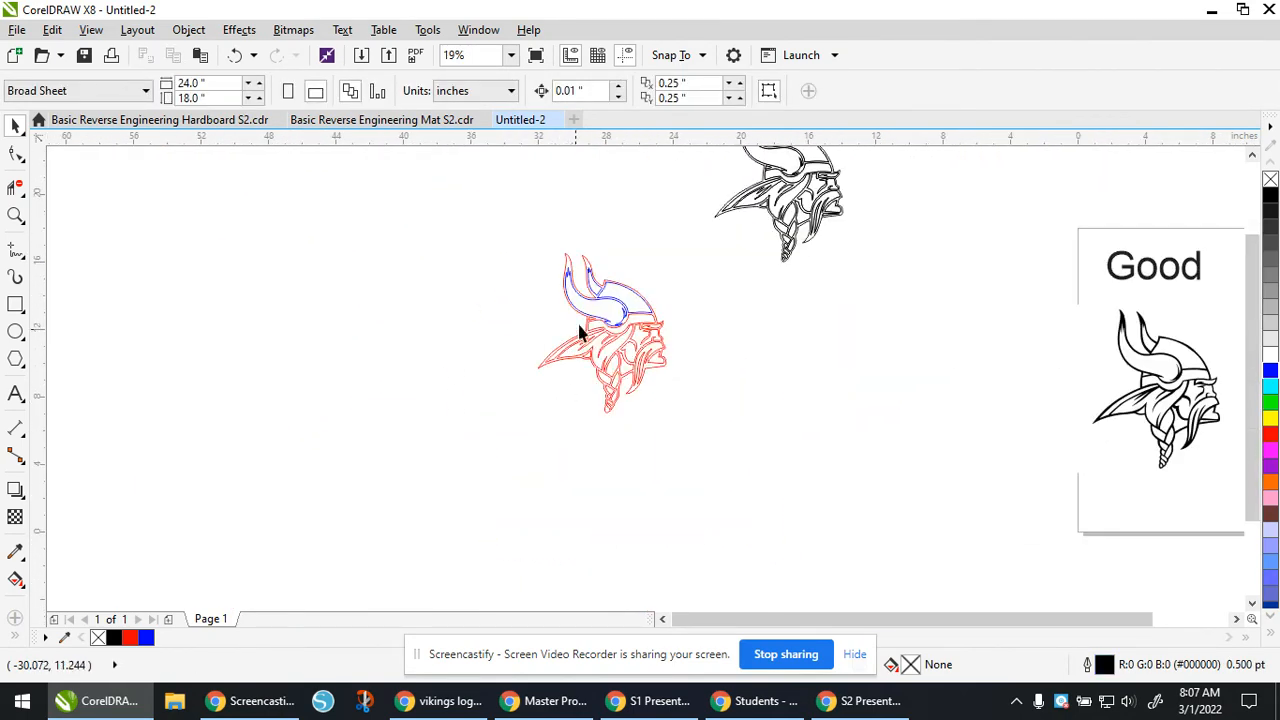
pyautogui.scroll(1, 580, 329)
pyautogui.moveTo(464, 161); pyautogui.dragTo(822, 508)
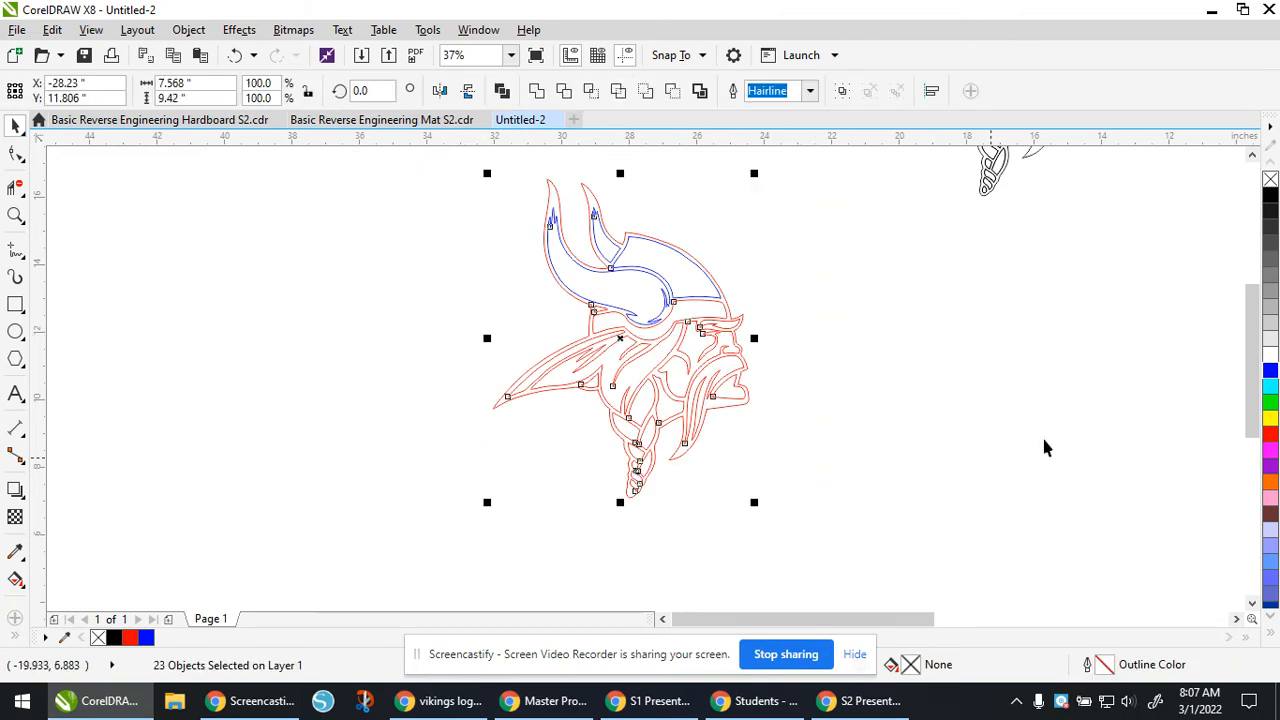
pyautogui.rightClick(1269, 374)
pyautogui.click(983, 386)
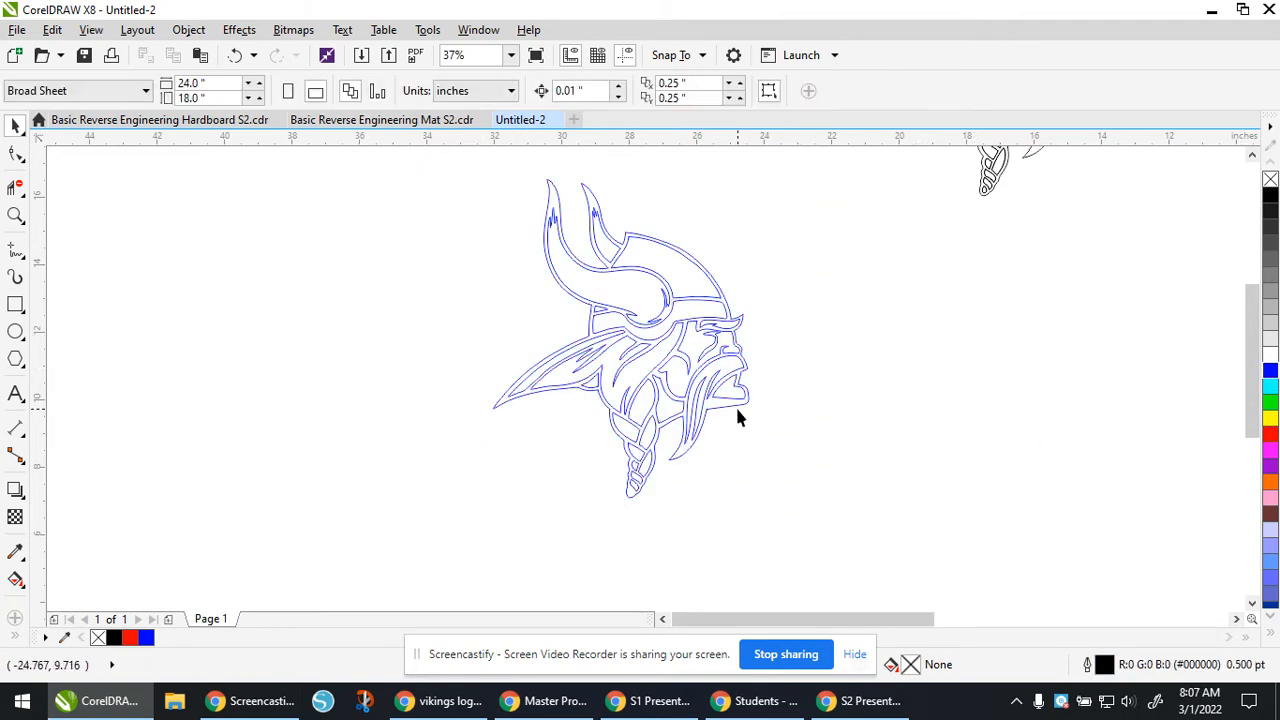
# Step: Set the lower Viking's outer contour to a red outline and clear the selection
pyautogui.click(735, 404)
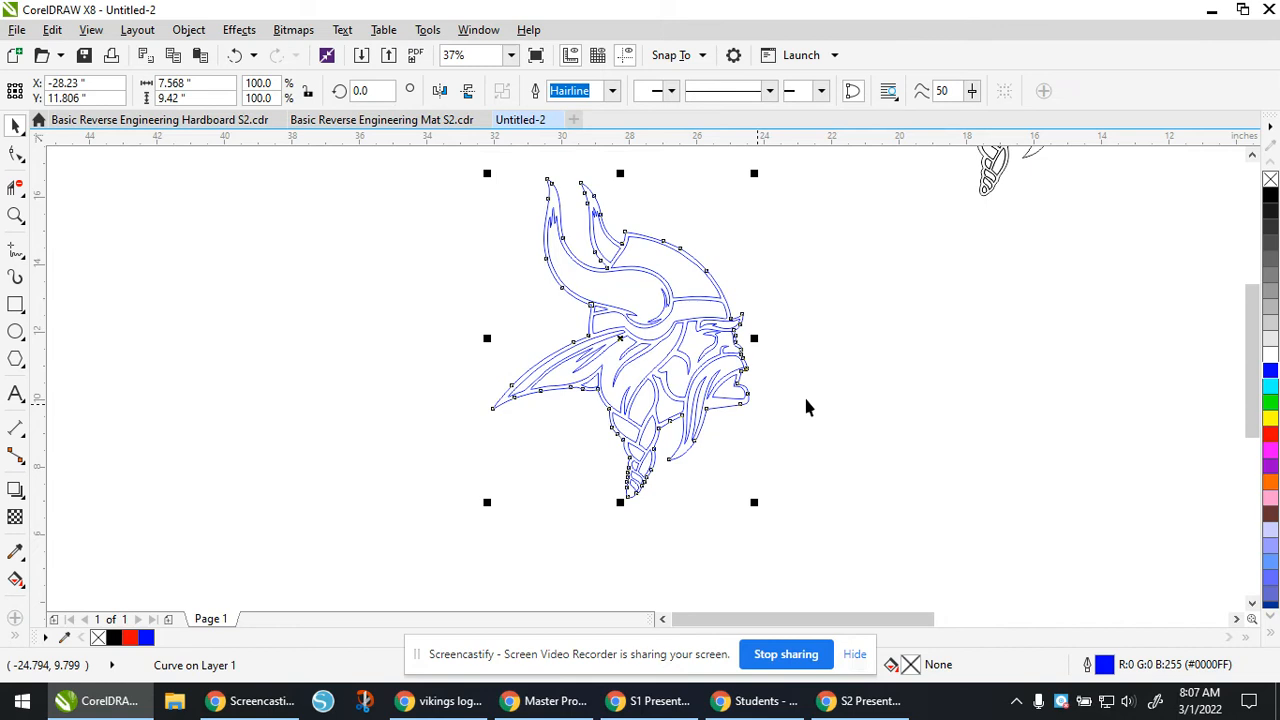
pyautogui.rightClick(1269, 436)
pyautogui.click(869, 377)
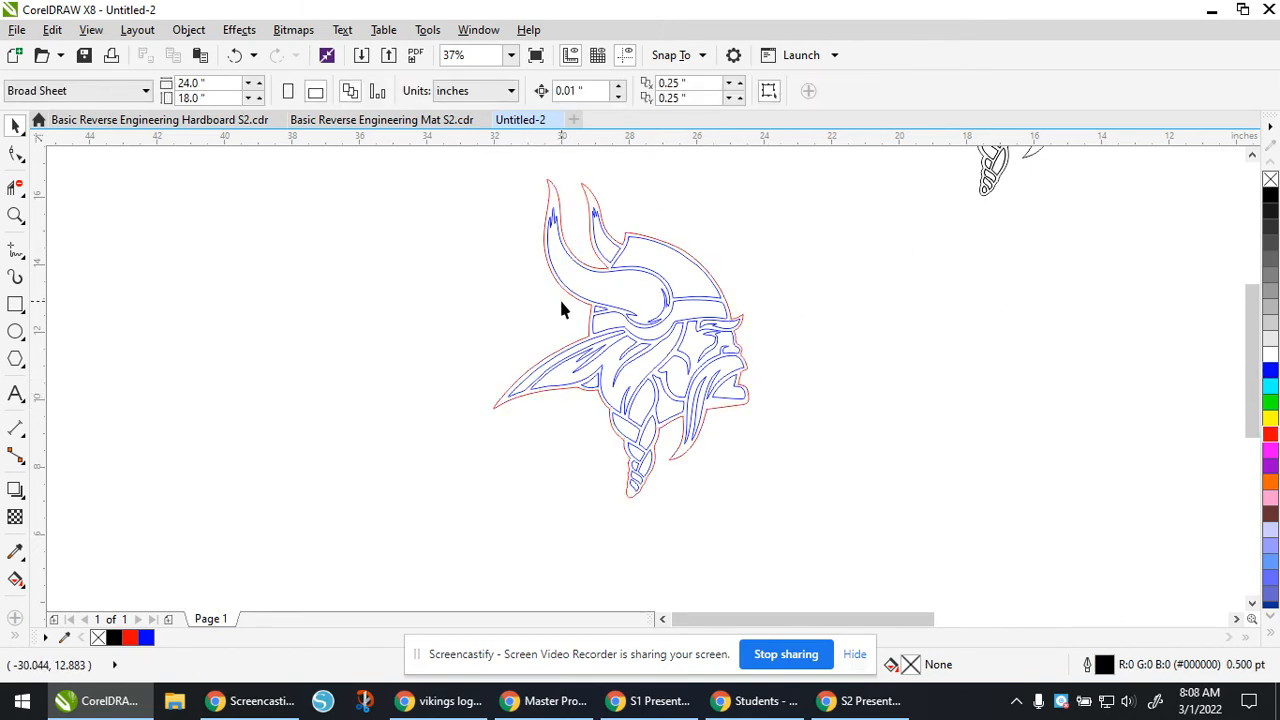
# Step: Try several gray fills on the helmet's brow band and settle on dark gray (RGB 51, 51, 51)
pyautogui.scroll(3, 596, 325)
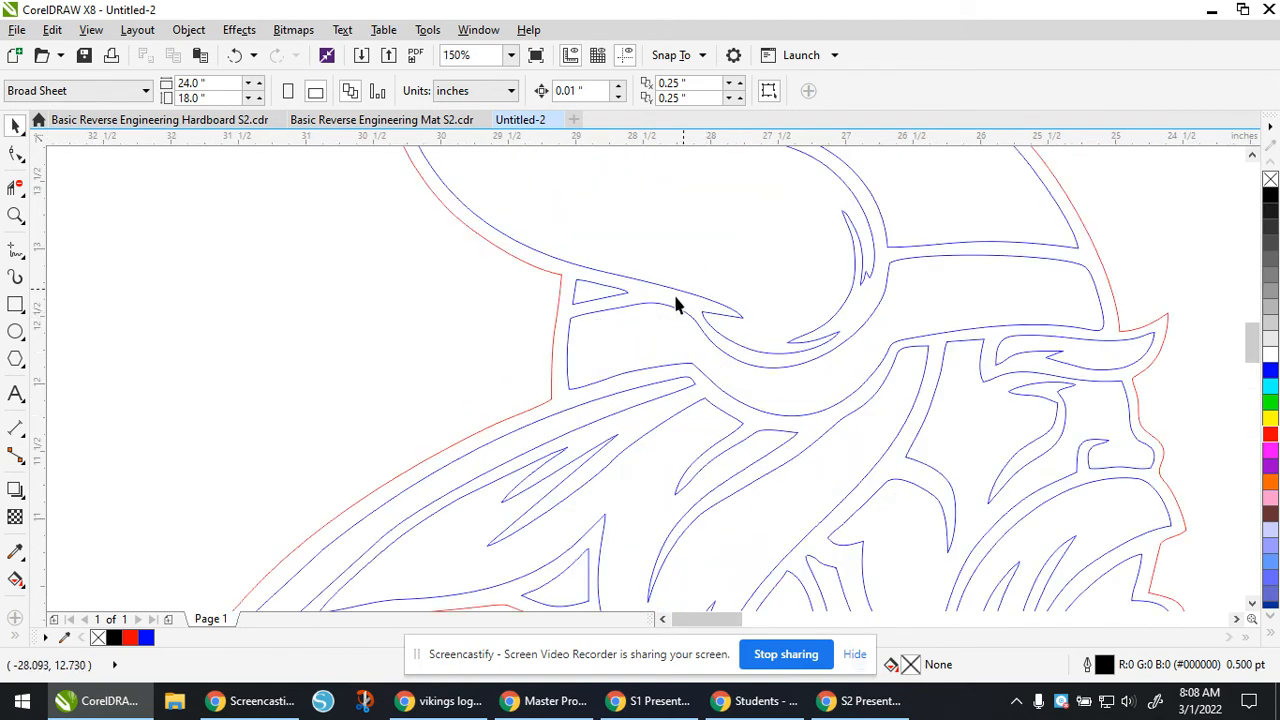
pyautogui.click(848, 377)
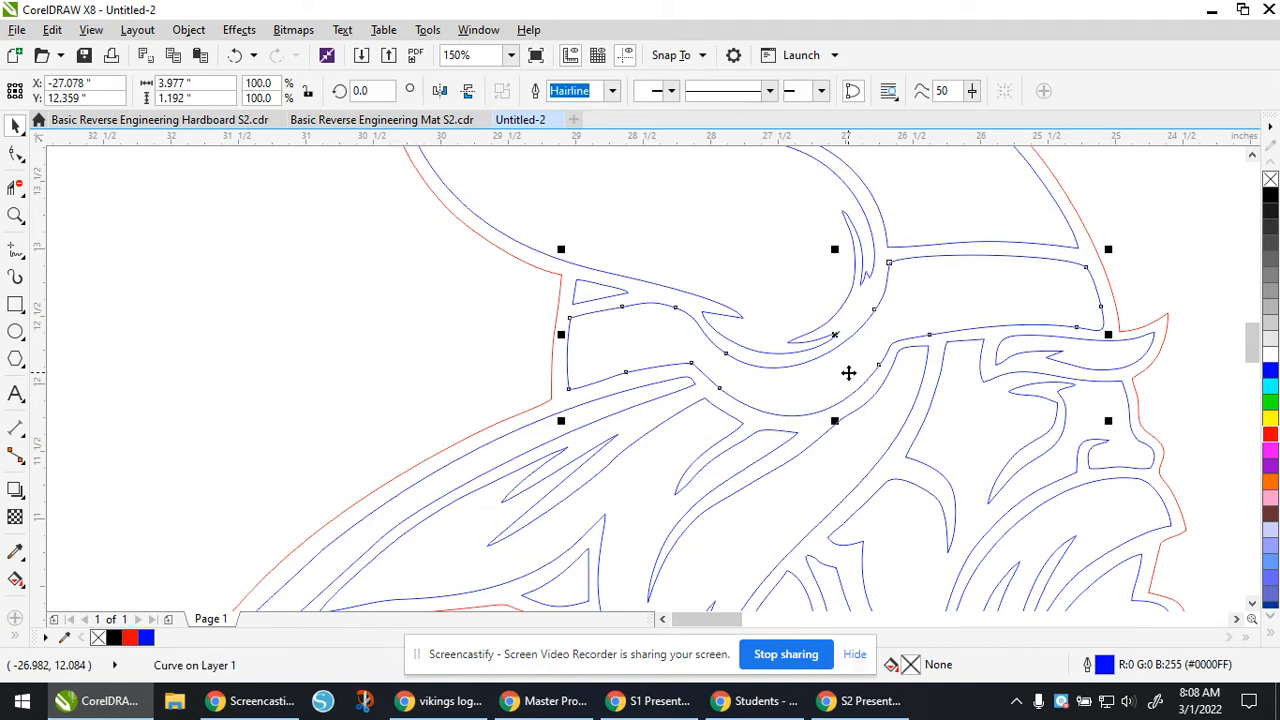
pyautogui.click(1270, 241)
pyautogui.click(1270, 272)
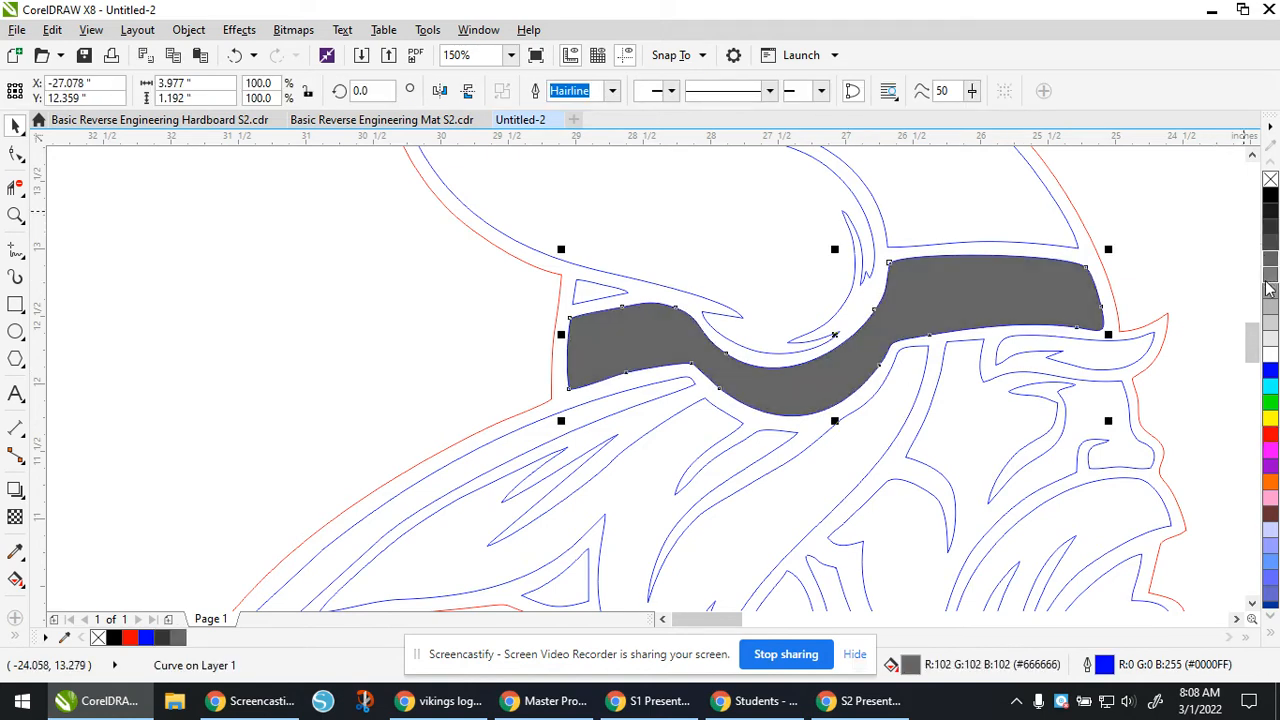
pyautogui.click(1270, 288)
pyautogui.click(1127, 251)
pyautogui.click(1038, 280)
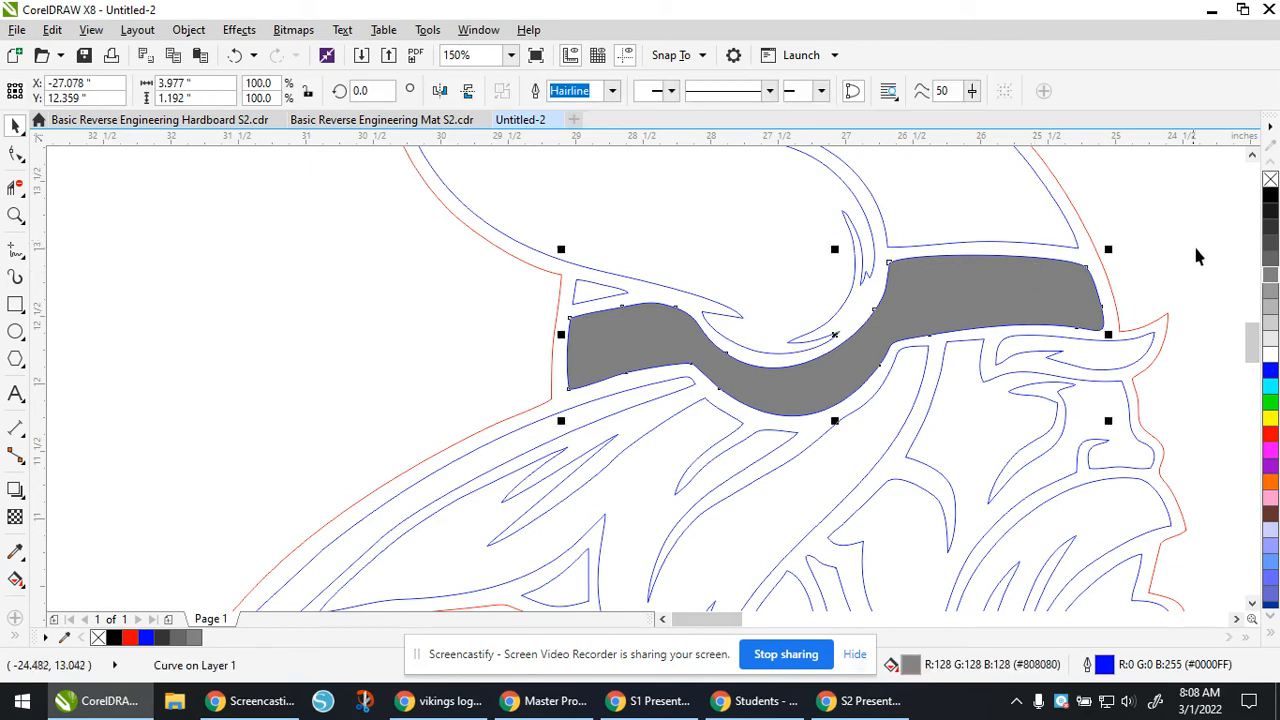
pyautogui.click(1270, 228)
# Step: Fill the uppermost leaf-shaped braid segment with medium gray (RGB 128, 128, 128)
pyautogui.scroll(-1, 798, 243)
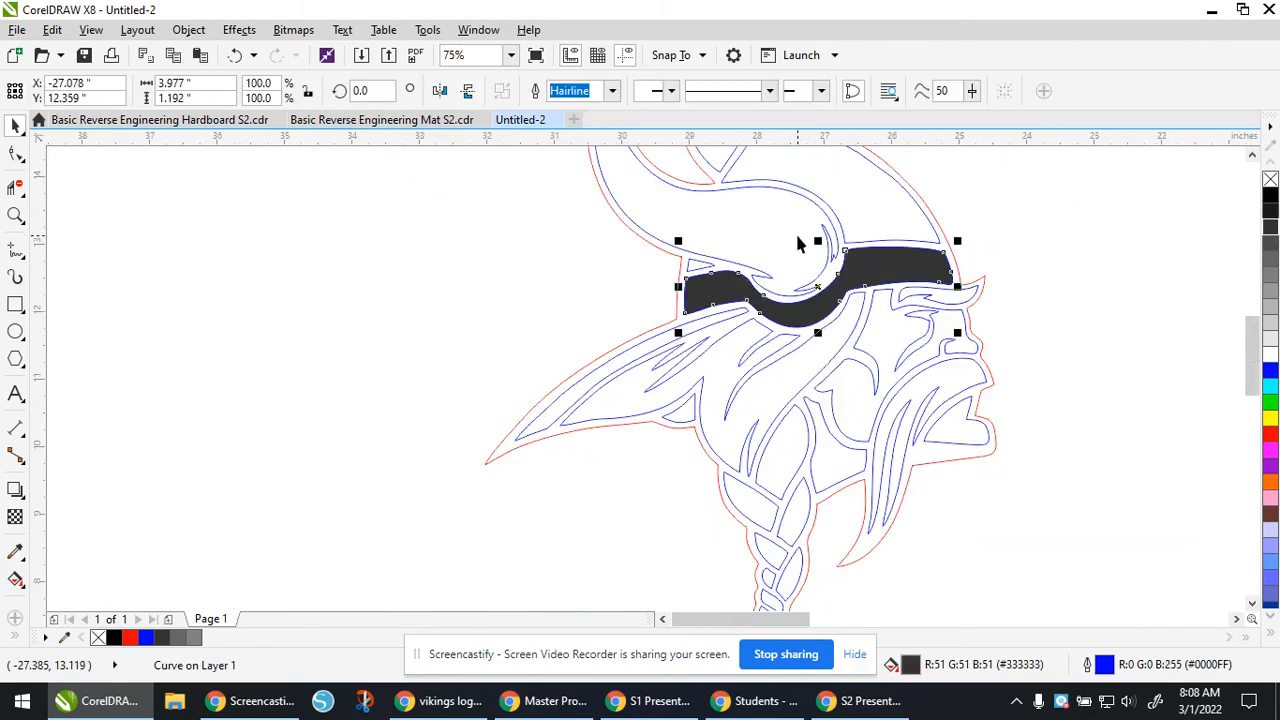
pyautogui.click(792, 460)
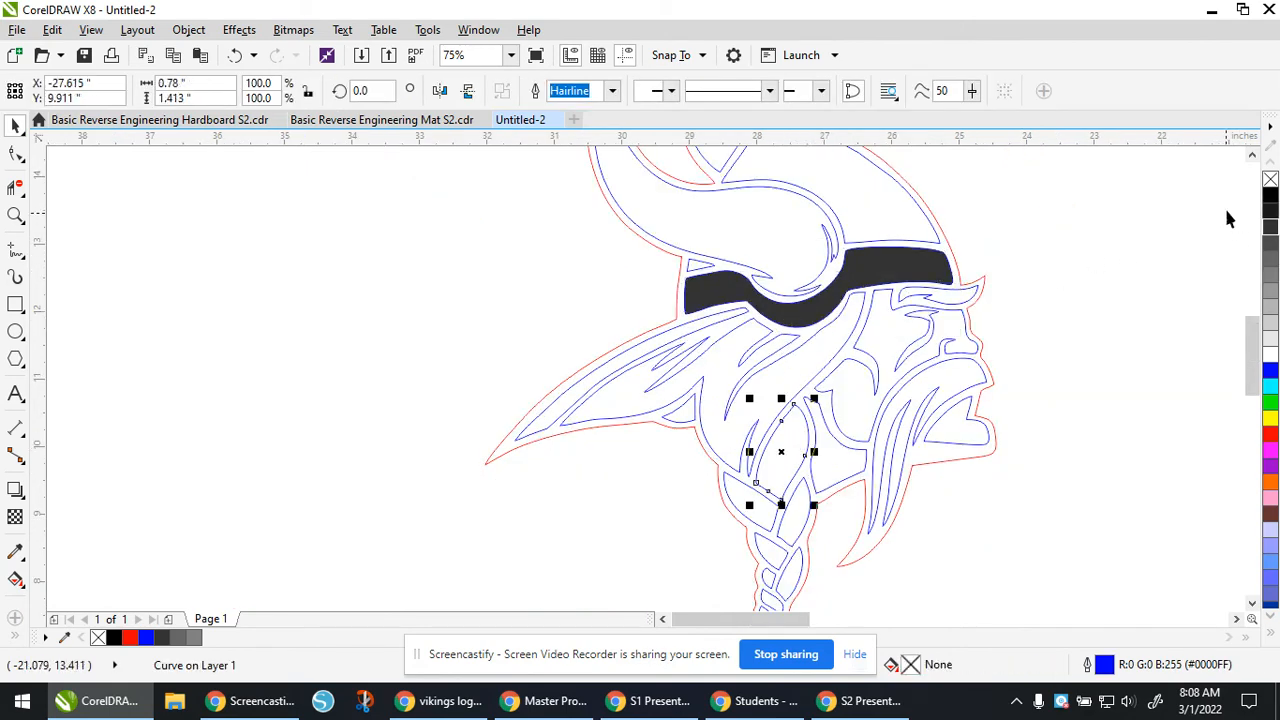
pyautogui.click(1270, 276)
# Step: Fill the Viking's moustache with light gray and clear the selection
pyautogui.scroll(-1, 685, 270)
pyautogui.scroll(1, 704, 393)
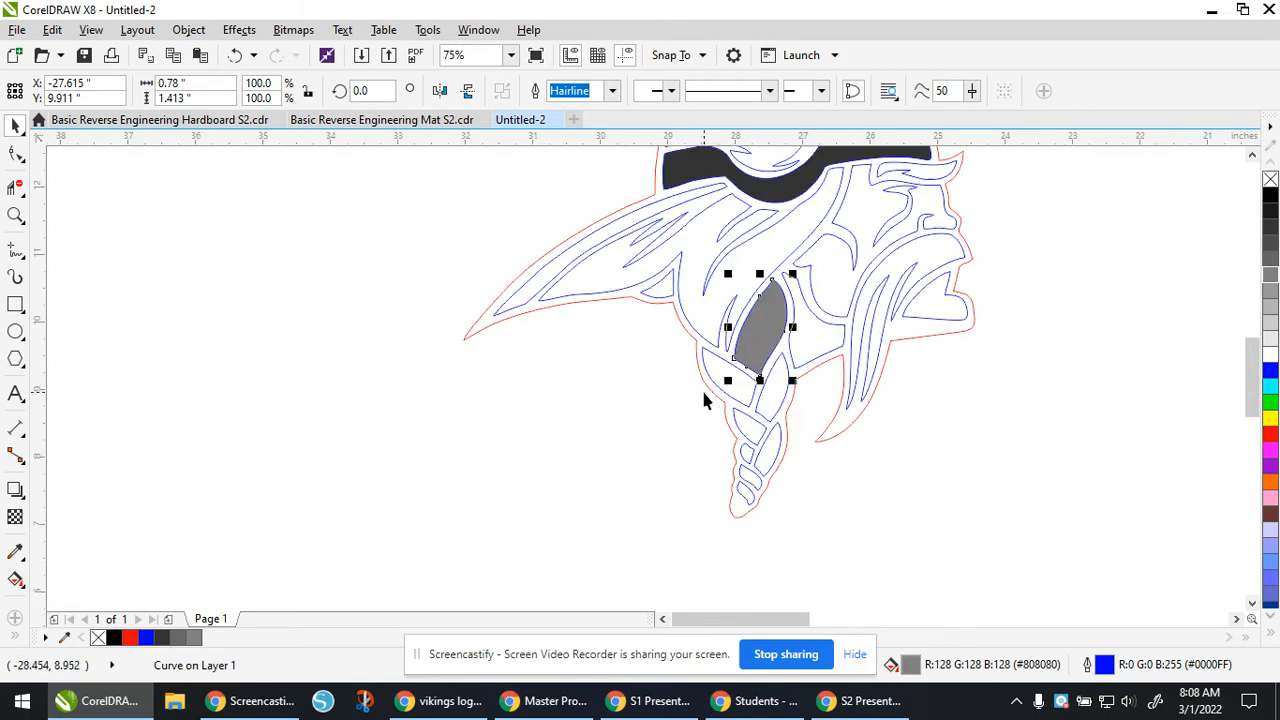
pyautogui.click(910, 258)
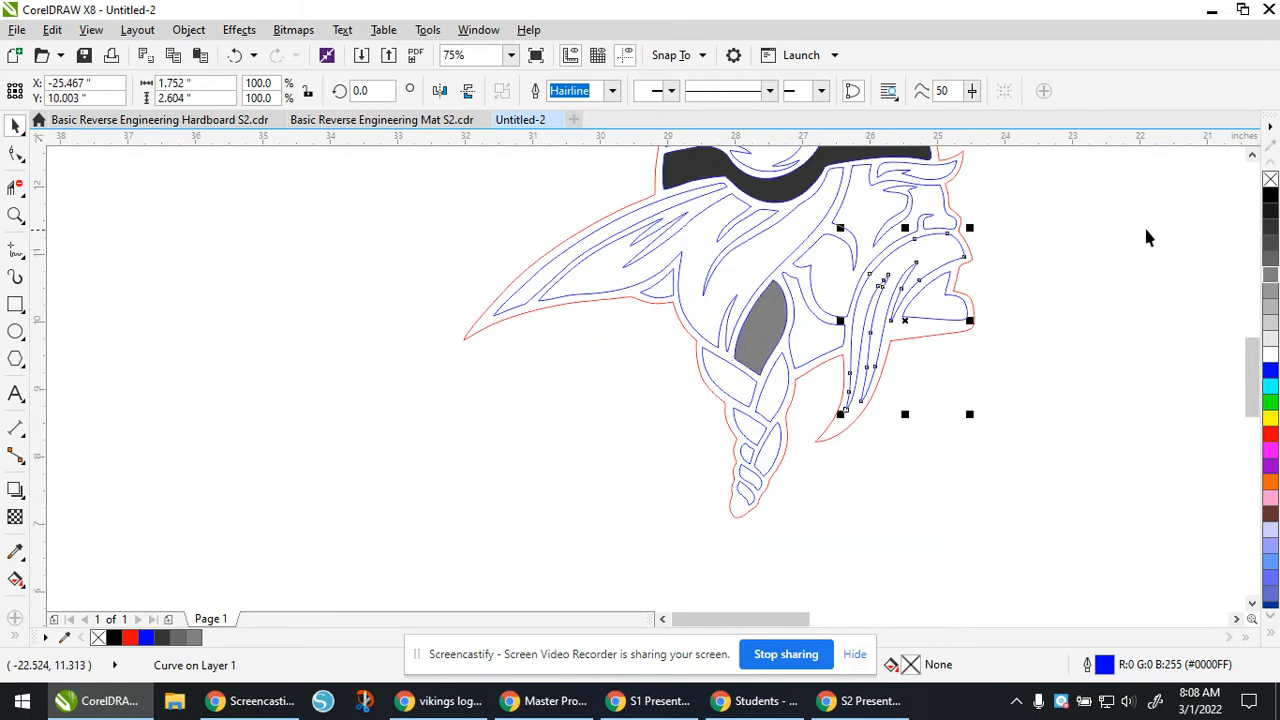
pyautogui.click(1268, 306)
pyautogui.click(1132, 338)
# Step: Fill both helmet horns with black and the helmet dome with dark gray (RGB 51, 51, 51)
pyautogui.scroll(-1, 950, 390)
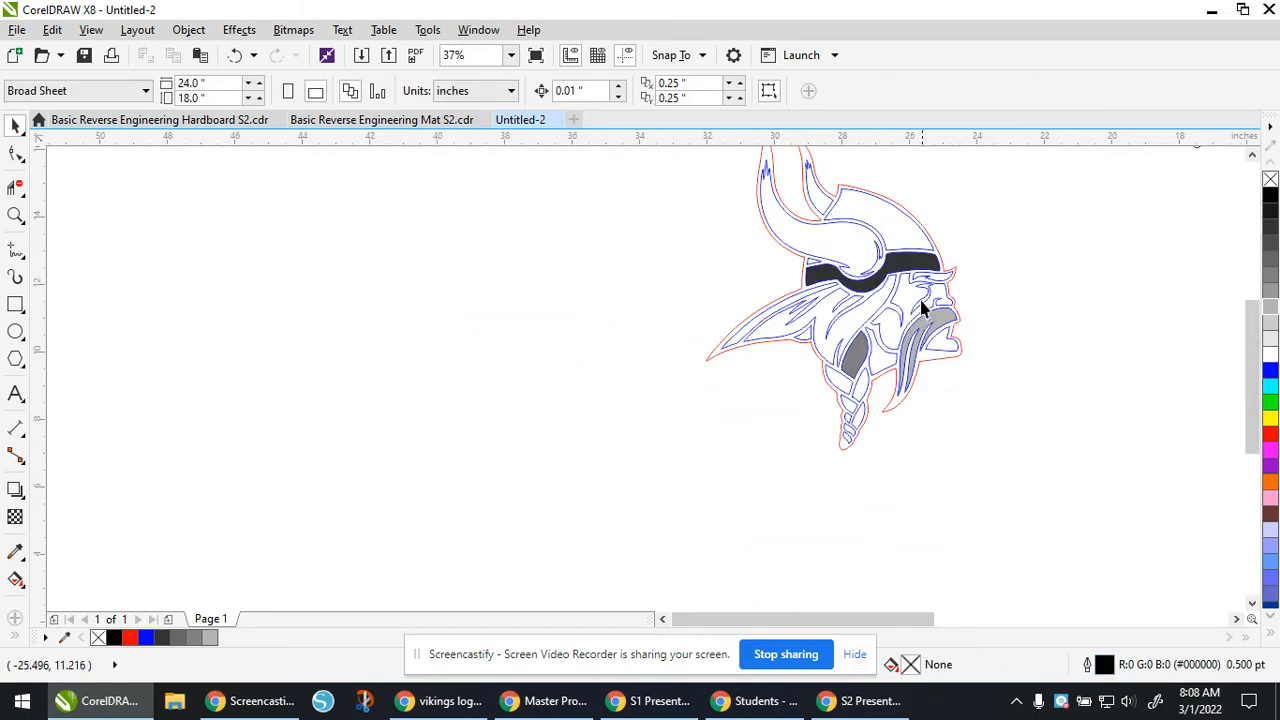
pyautogui.click(764, 170)
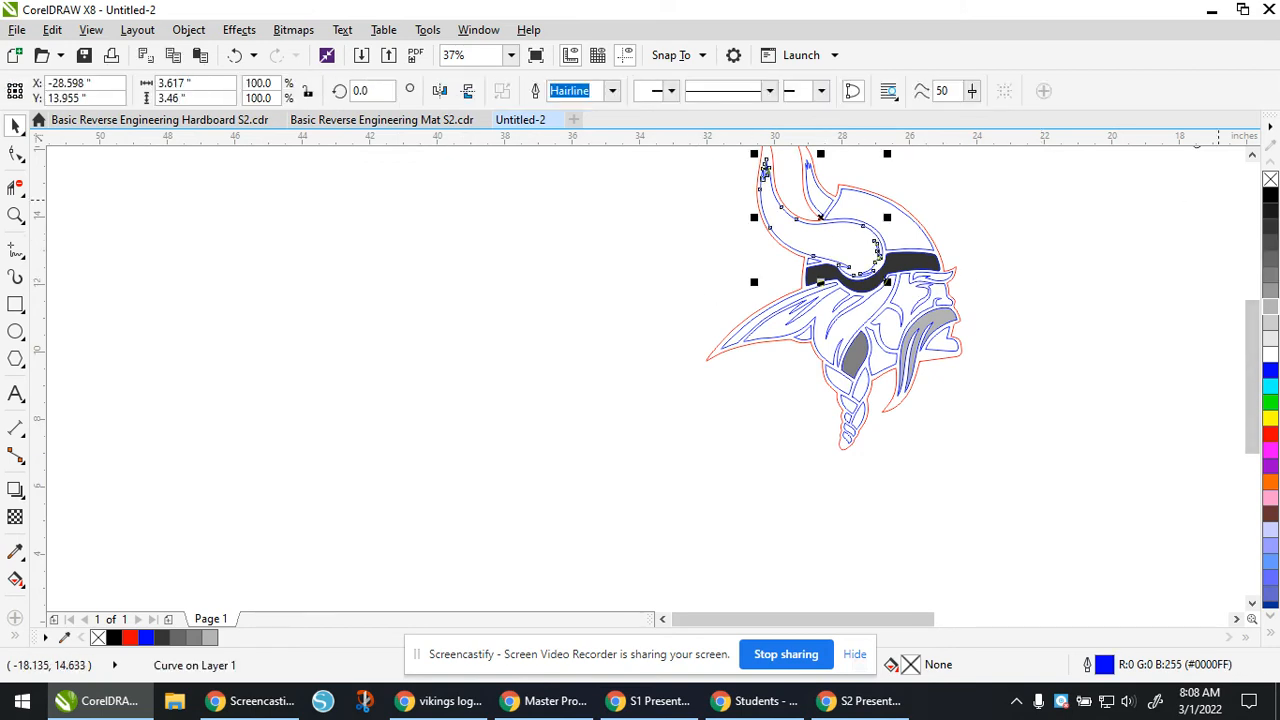
pyautogui.click(1268, 196)
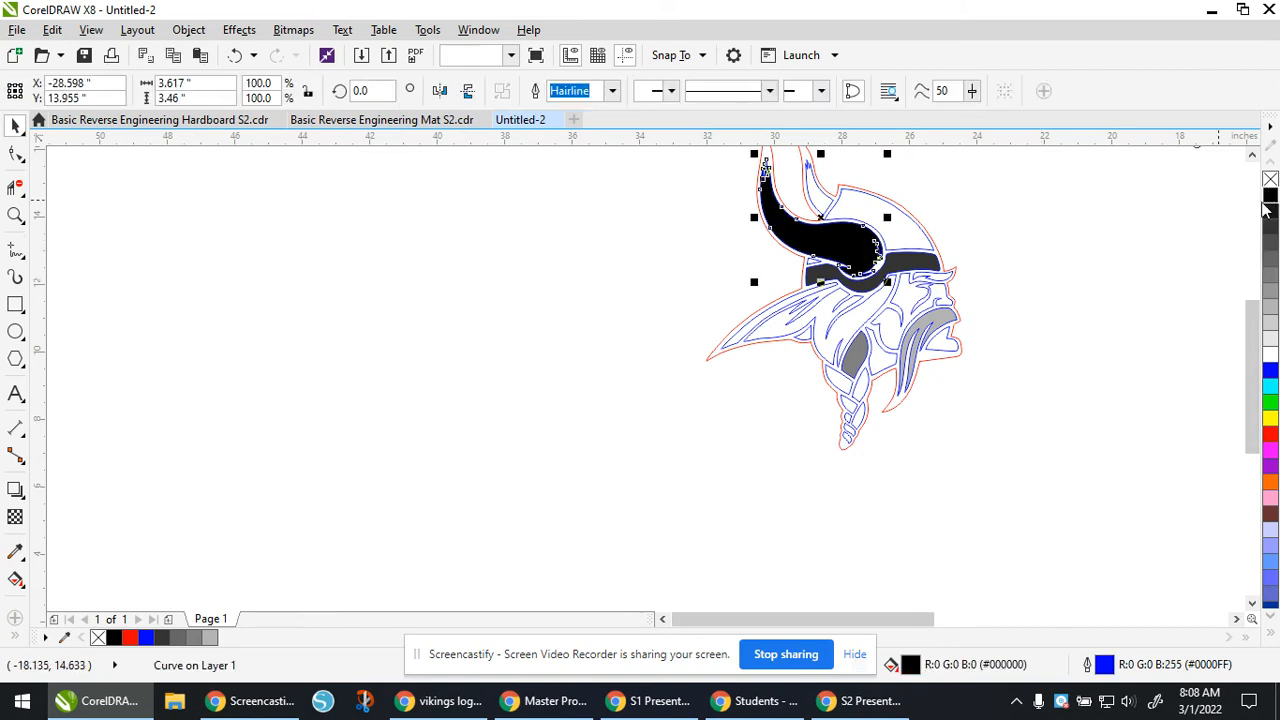
pyautogui.click(866, 184)
pyautogui.click(1270, 226)
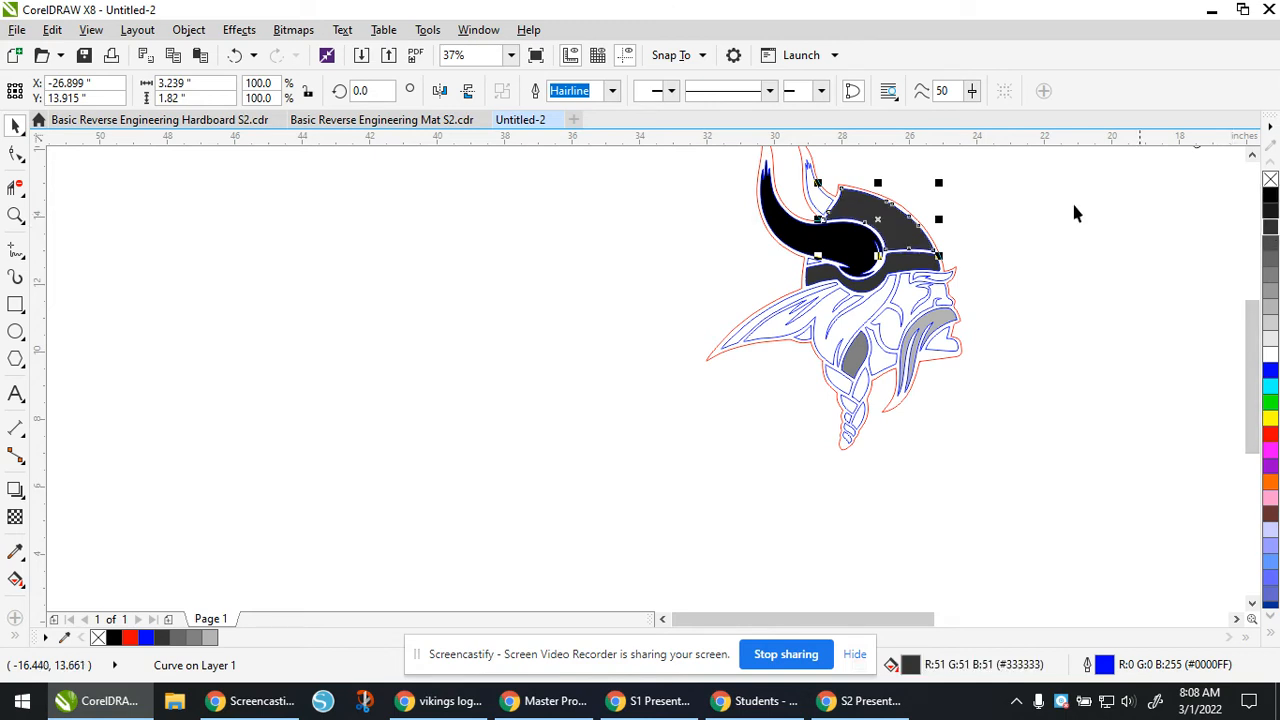
pyautogui.click(826, 205)
pyautogui.click(1268, 196)
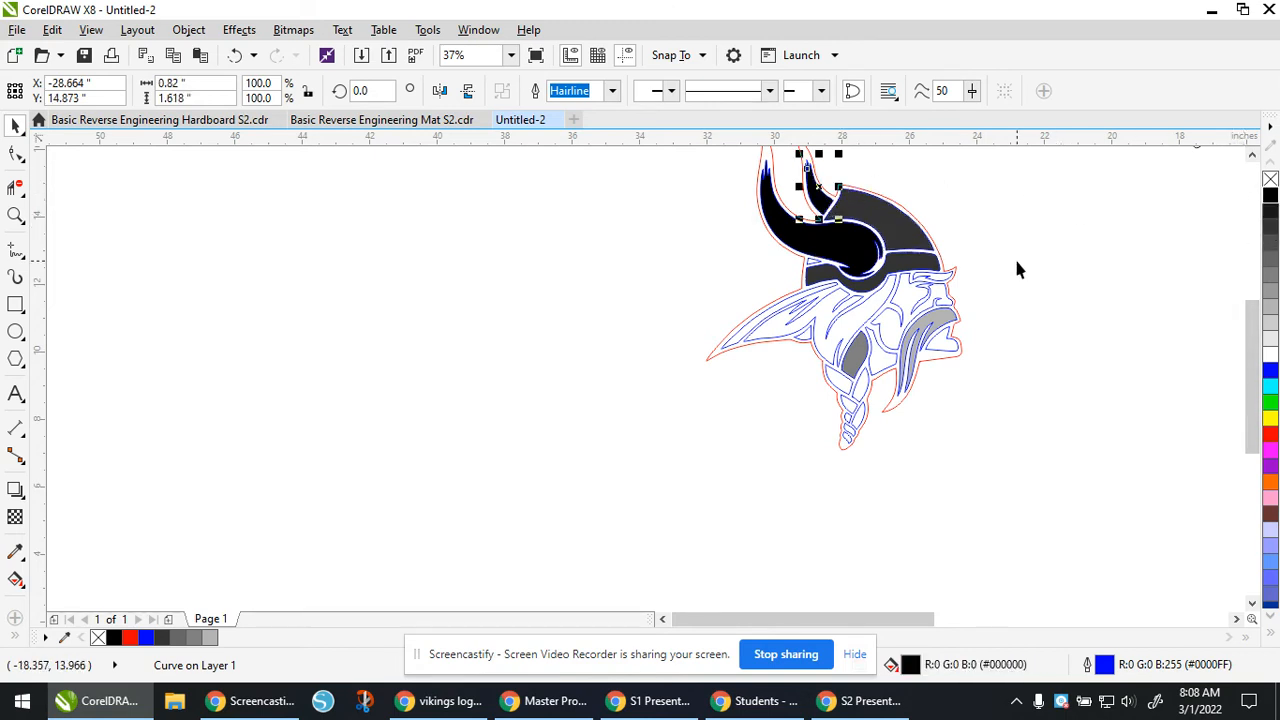
pyautogui.click(1014, 258)
# Step: Fill the Viking's face area with light gray (#CCCCCC) and clear the selection
pyautogui.scroll(2, 898, 290)
pyautogui.click(906, 289)
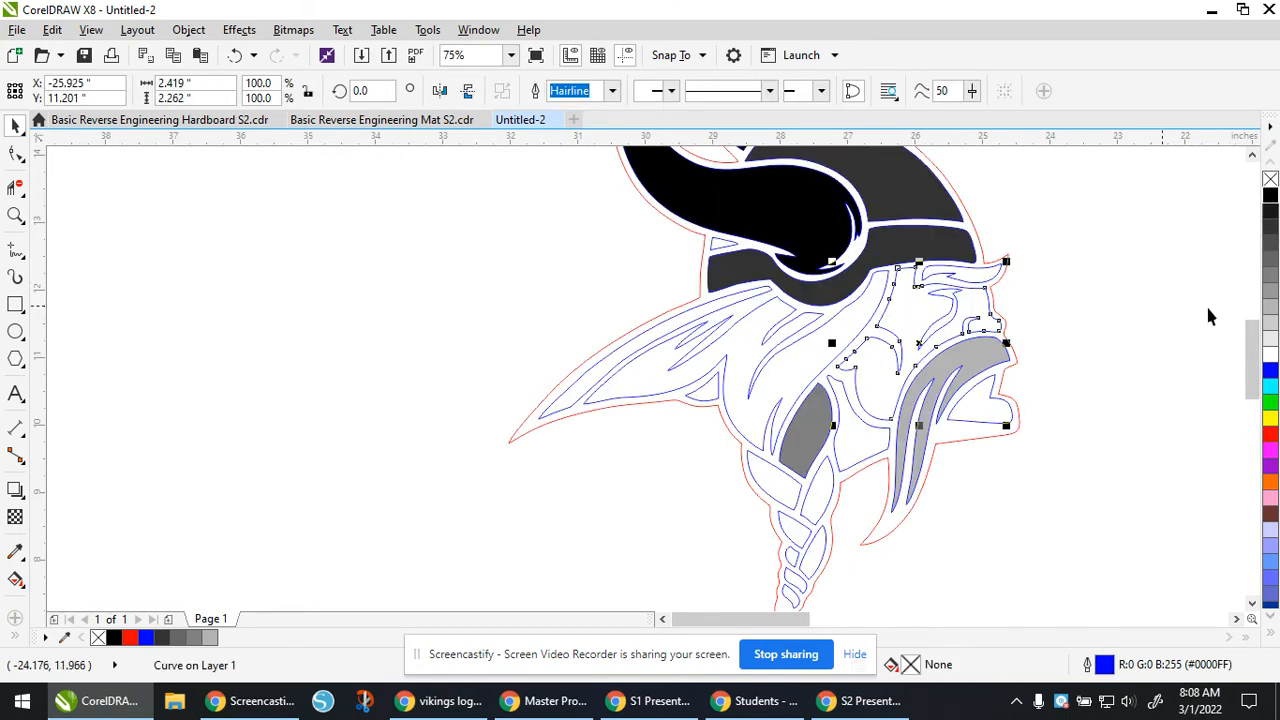
pyautogui.click(1270, 326)
pyautogui.click(1075, 350)
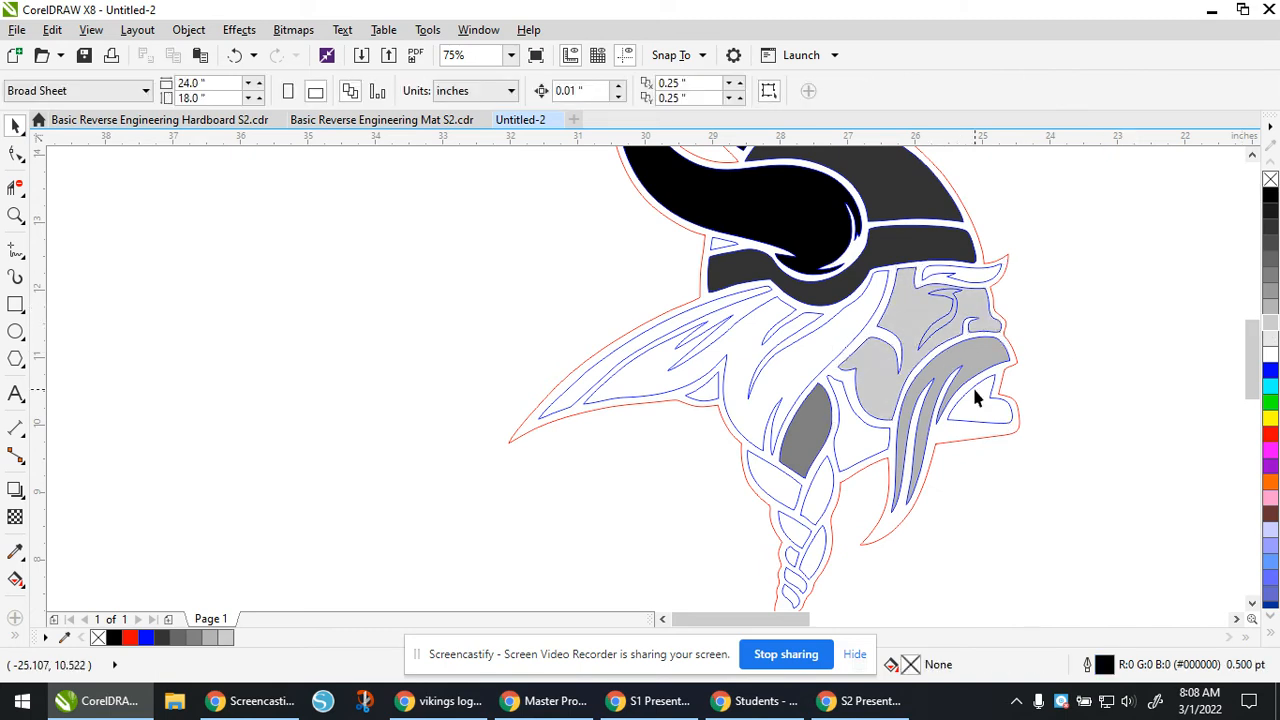
# Step: Fill the moustache and the eyebrow with gray (RGB 153, 153, 153)
pyautogui.click(958, 352)
pyautogui.click(1270, 291)
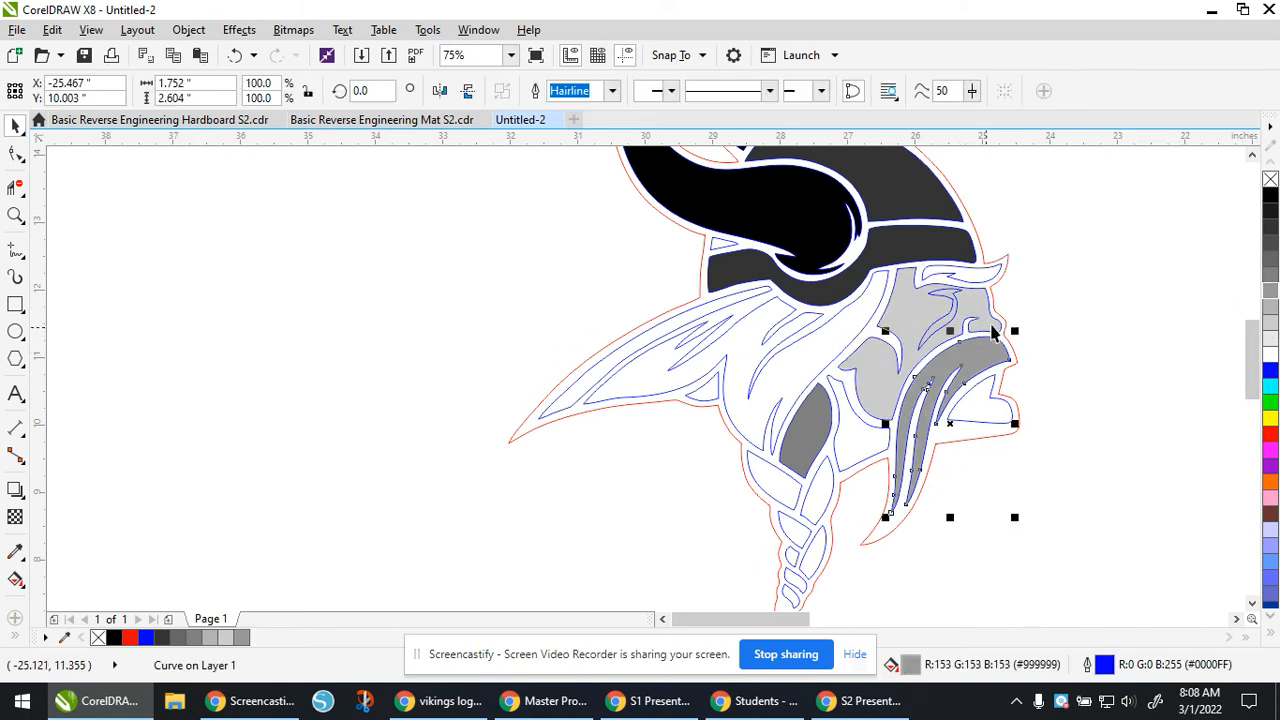
pyautogui.click(996, 272)
pyautogui.click(1270, 291)
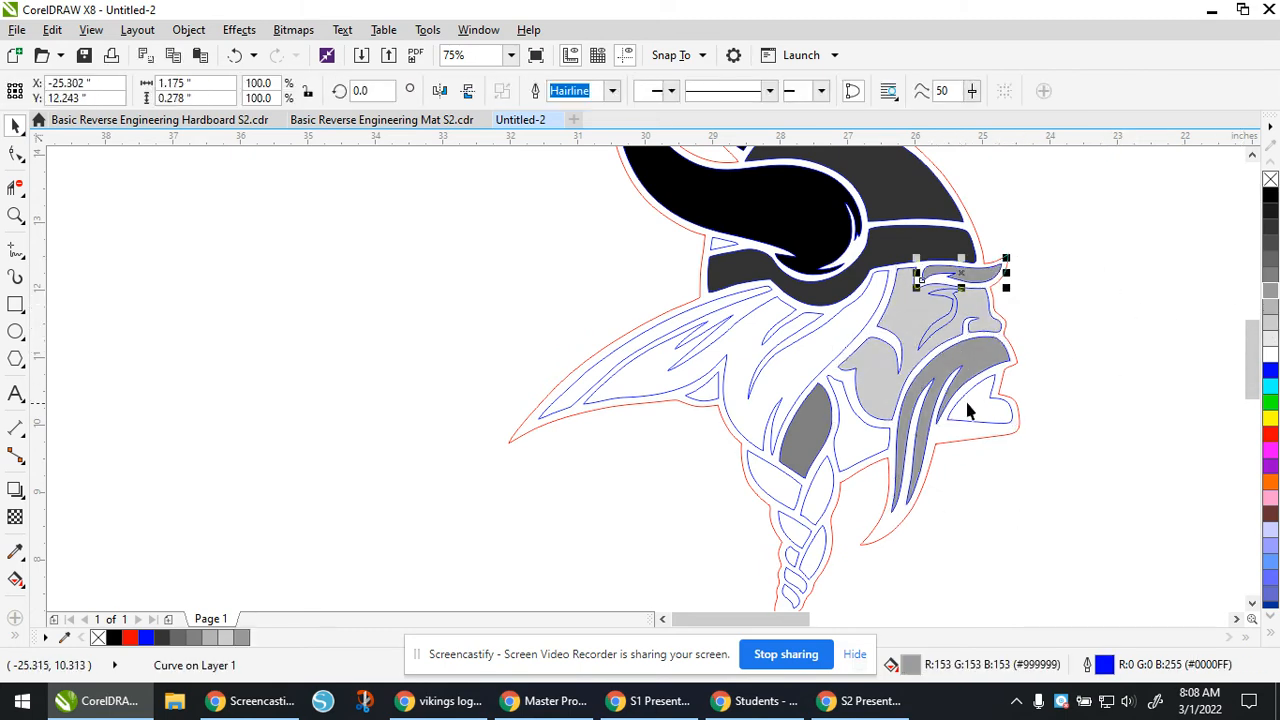
# Step: Fill the chin piece below the moustache with light gray (#CCCCCC) and clear the selection
pyautogui.click(968, 410)
pyautogui.click(1270, 326)
pyautogui.click(1086, 400)
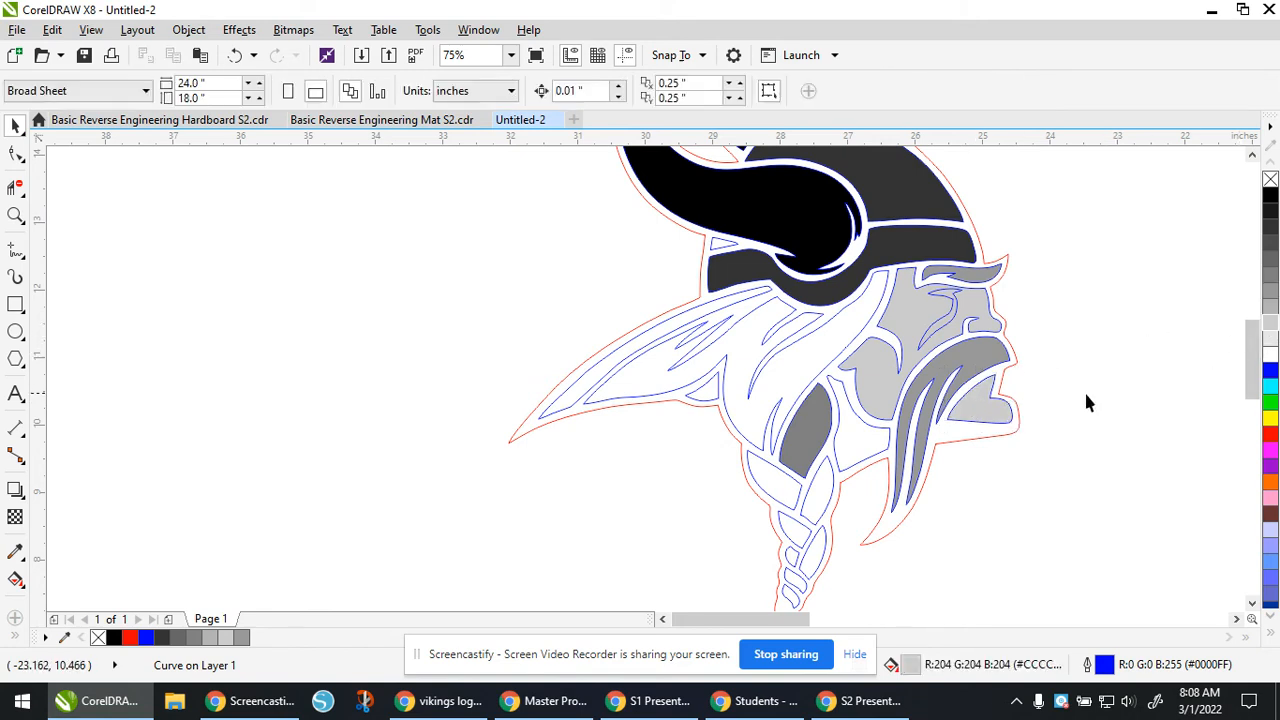
# Step: Fill the large hair section and the braid segment below the gray leaf shape with medium gray
pyautogui.click(697, 362)
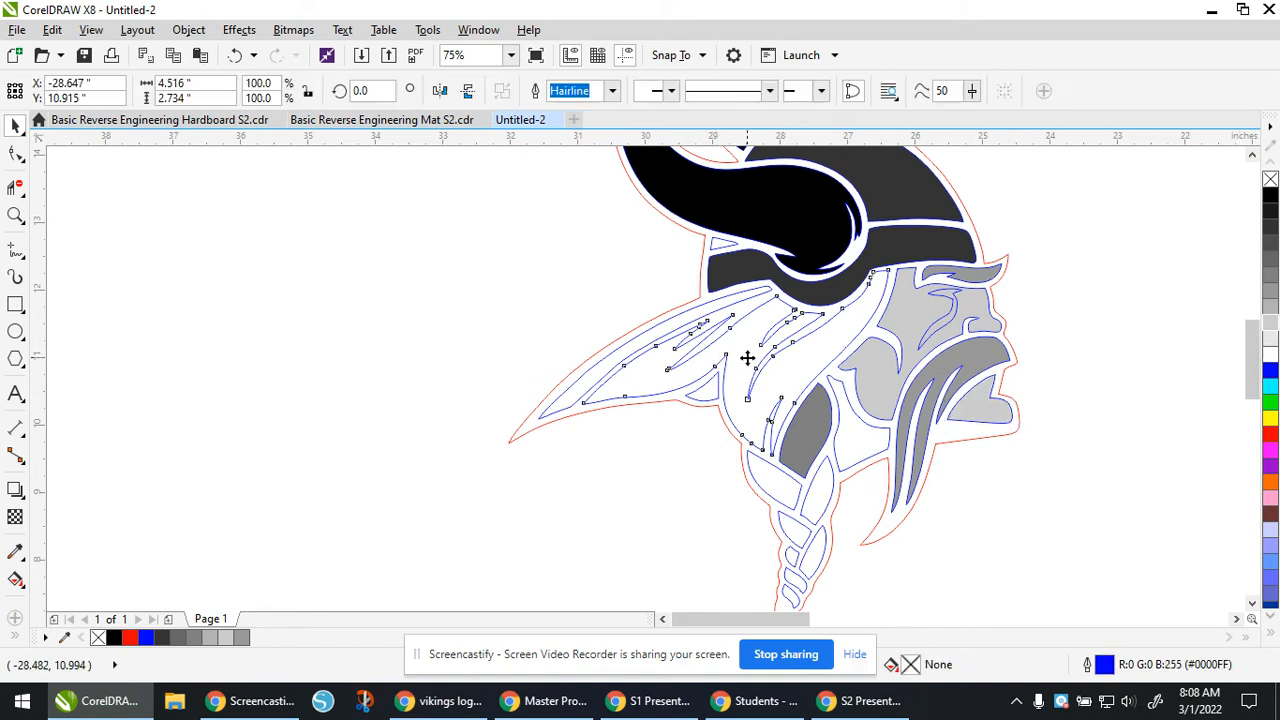
pyautogui.click(1270, 275)
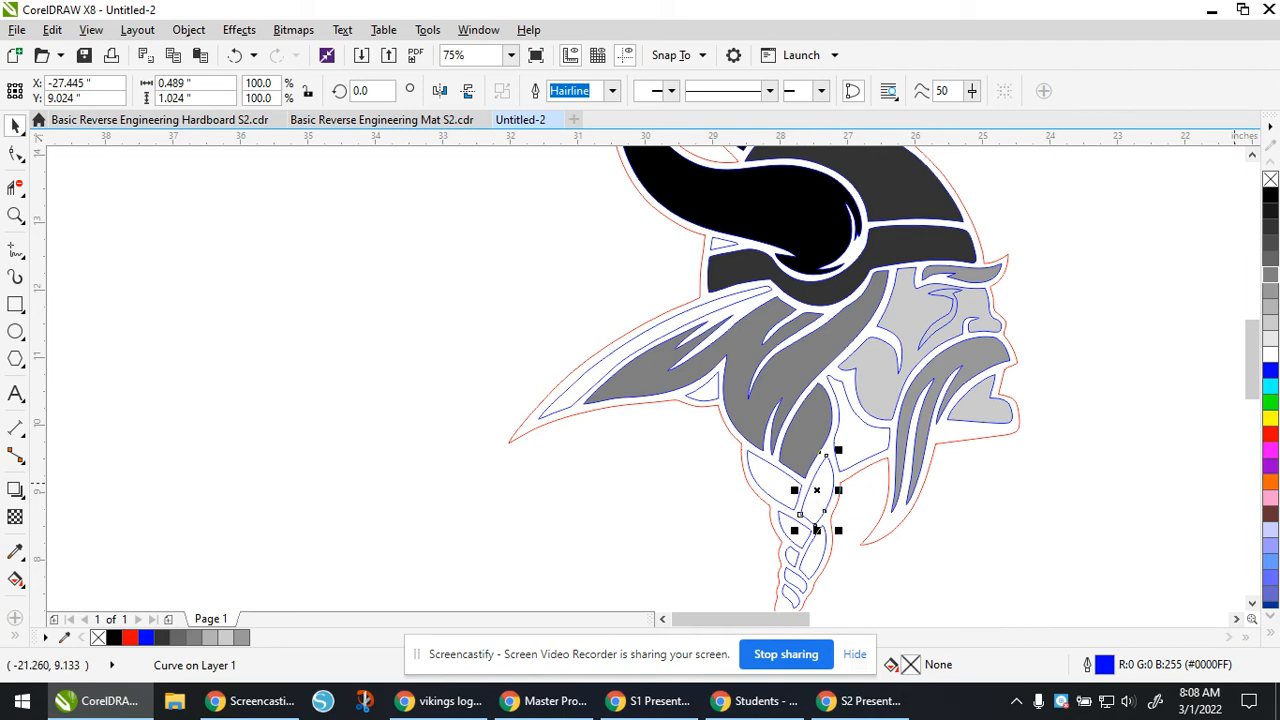
pyautogui.click(1270, 290)
# Step: Fill the remaining braid pieces, down to the tip of the braid, with medium gray and clear the selection
pyautogui.click(785, 485)
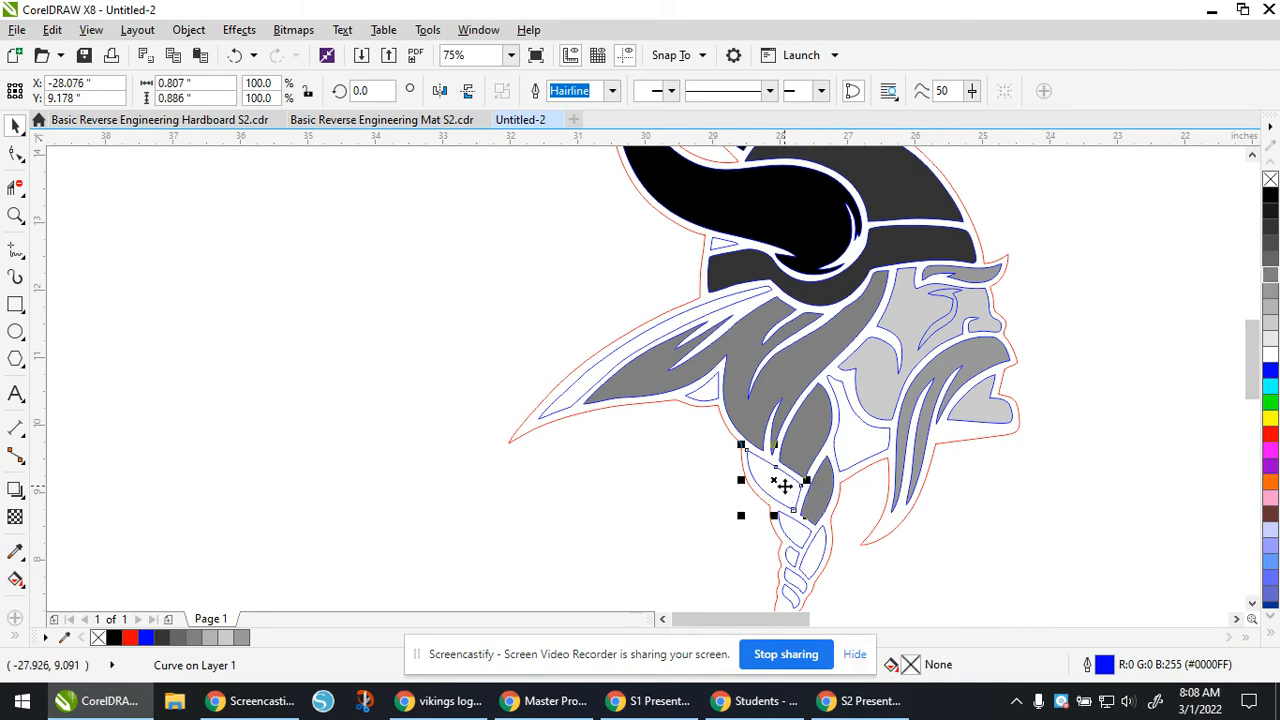
pyautogui.scroll(-1, 742, 497)
pyautogui.scroll(1, 761, 538)
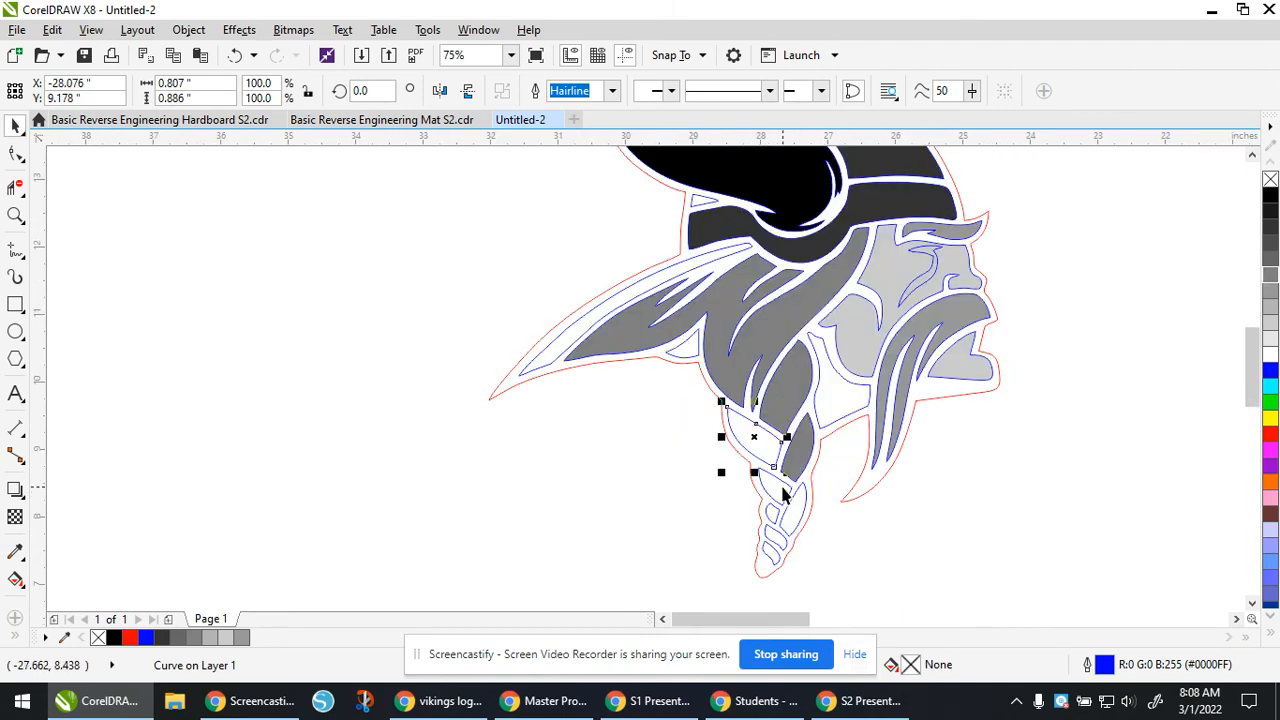
pyautogui.keyDown('shift'); pyautogui.click(783, 488); pyautogui.keyUp('shift')
pyautogui.keyDown('shift'); pyautogui.click(780, 523); pyautogui.keyUp('shift')
pyautogui.scroll(4, 775, 529)
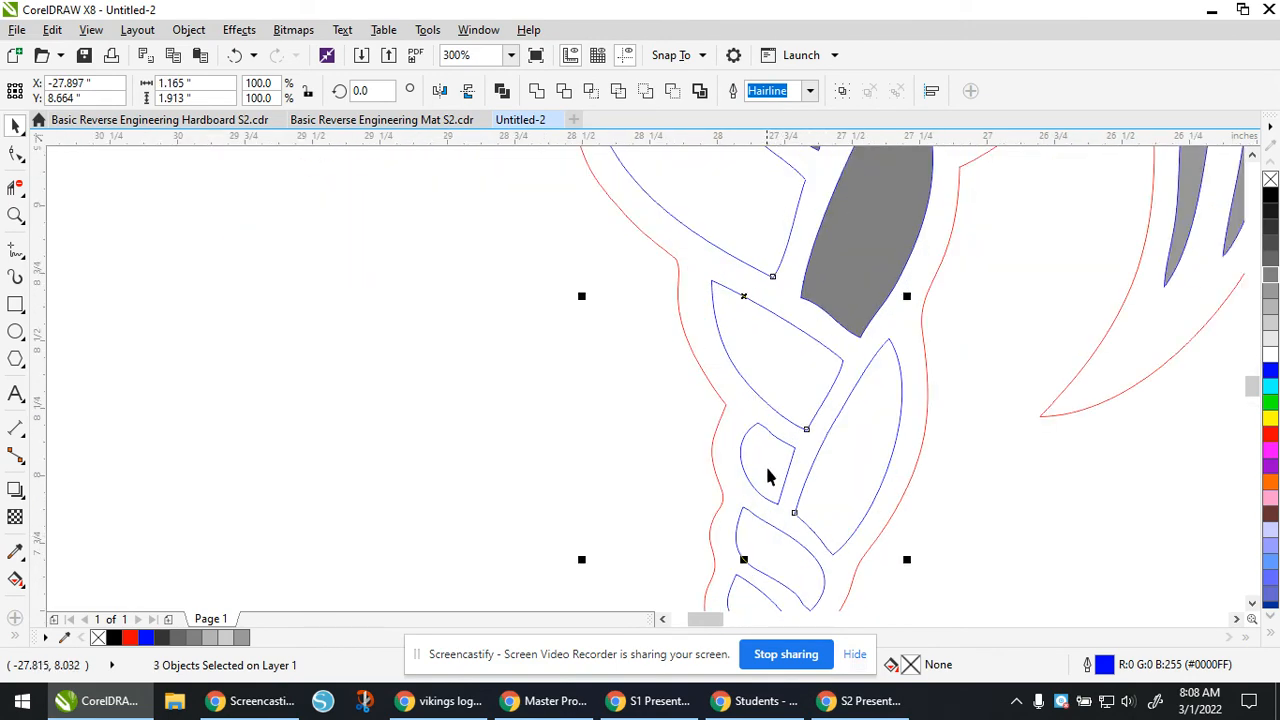
pyautogui.keyDown('shift'); pyautogui.click(787, 583); pyautogui.keyUp('shift')
pyautogui.keyDown('shift'); pyautogui.click(786, 574); pyautogui.keyUp('shift')
pyautogui.scroll(-1, 746, 382)
pyautogui.scroll(1, 754, 489)
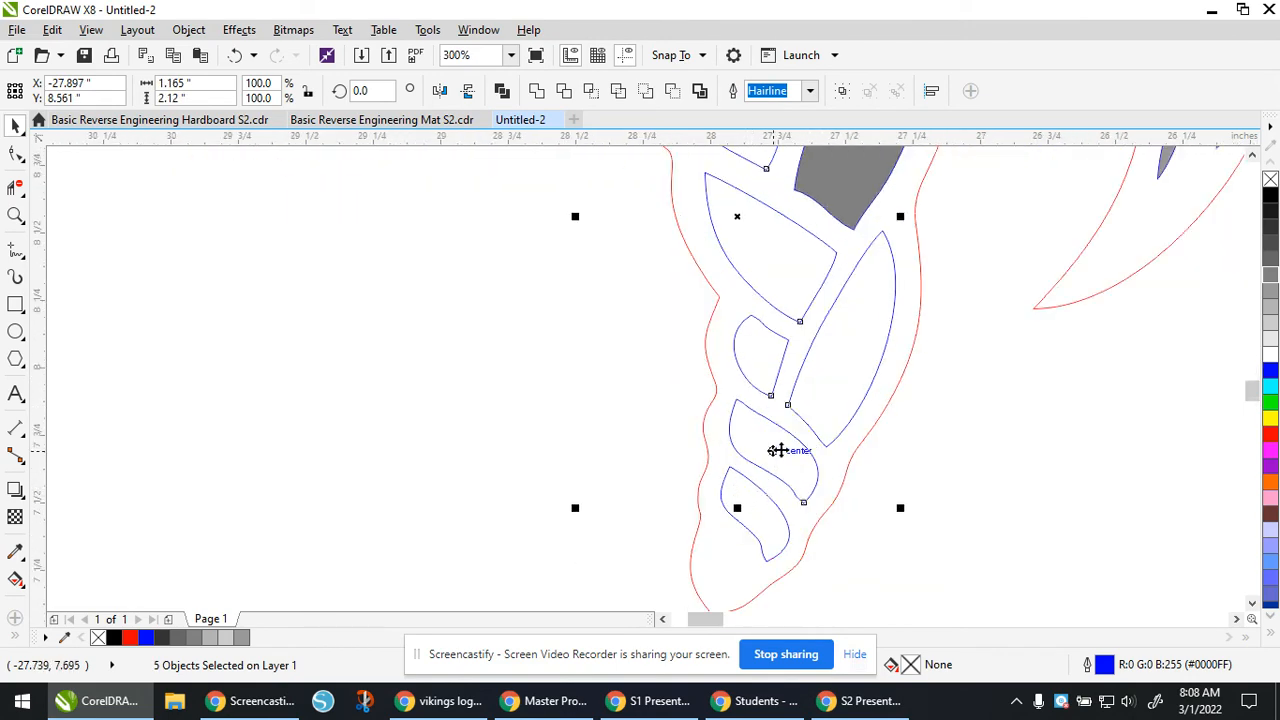
pyautogui.keyDown('shift'); pyautogui.click(783, 467); pyautogui.keyUp('shift')
pyautogui.keyDown('shift'); pyautogui.click(777, 499); pyautogui.keyUp('shift')
pyautogui.keyDown('shift'); pyautogui.click(772, 533); pyautogui.keyUp('shift')
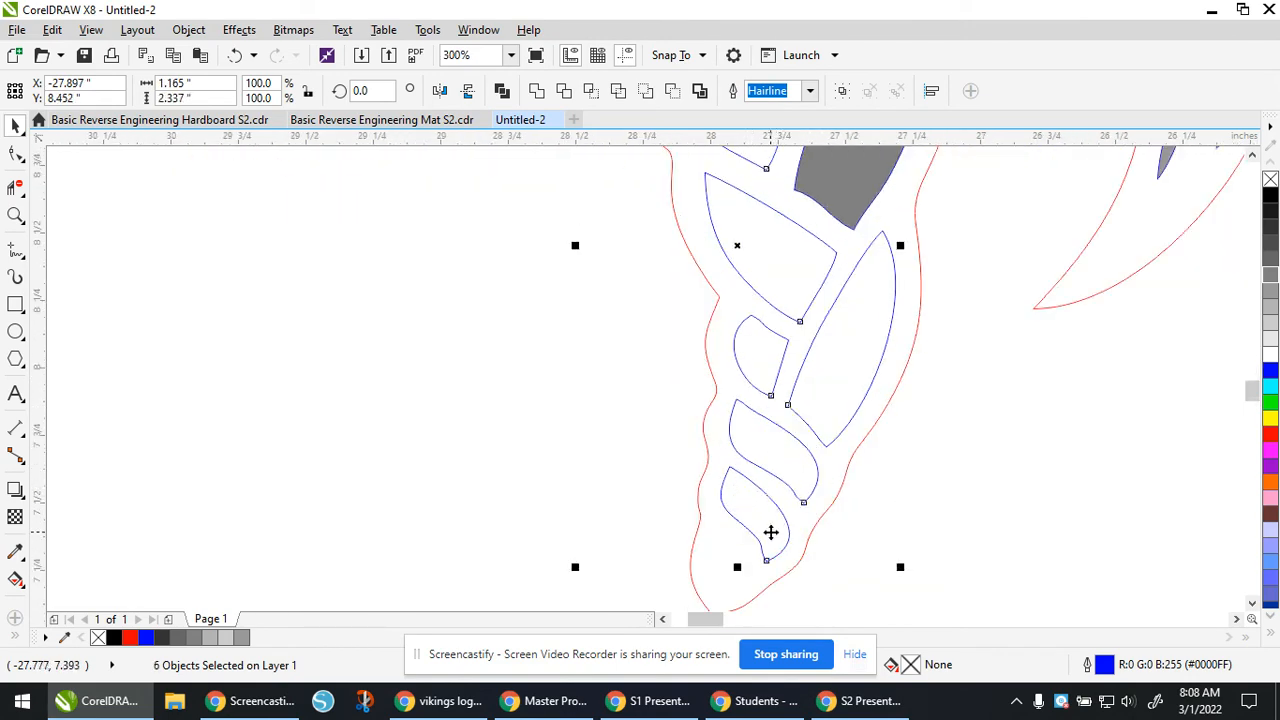
pyautogui.click(1270, 276)
pyautogui.click(904, 477)
# Step: Fill the small triangle between the horn and the helmet band with dark gray (#333333) and clear the selection
pyautogui.scroll(-5, 900, 480)
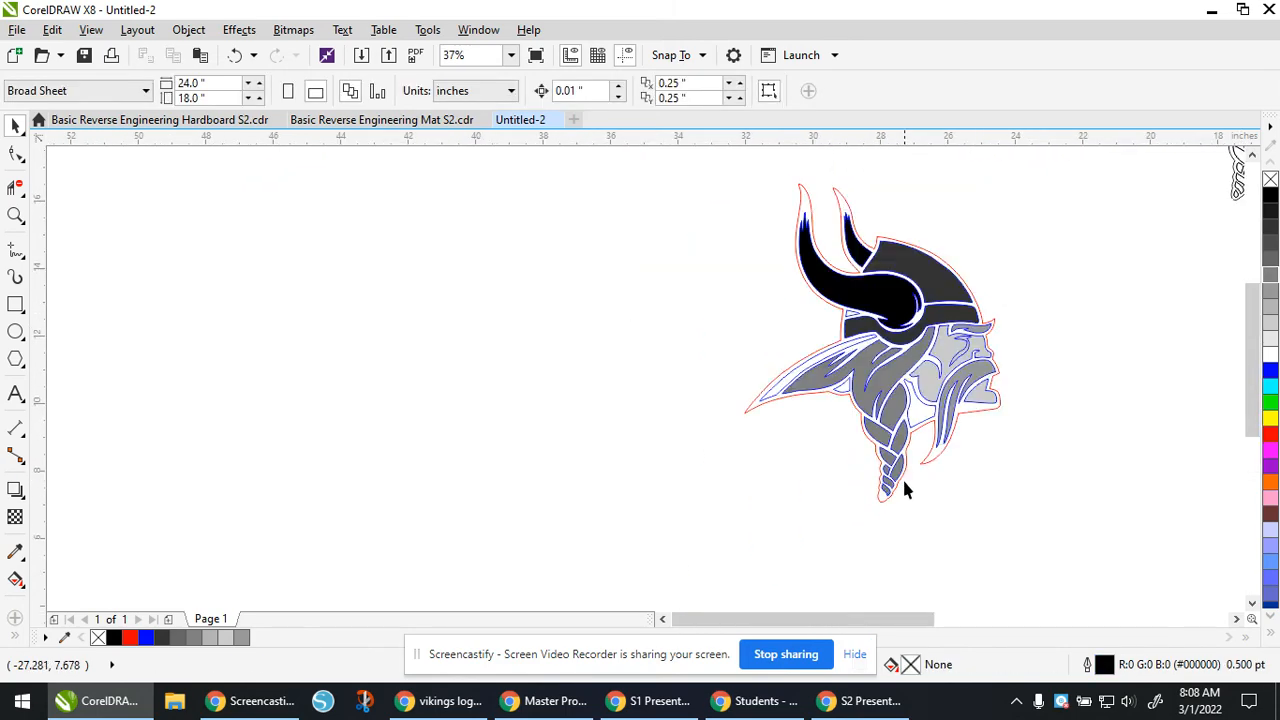
pyautogui.scroll(3, 912, 322)
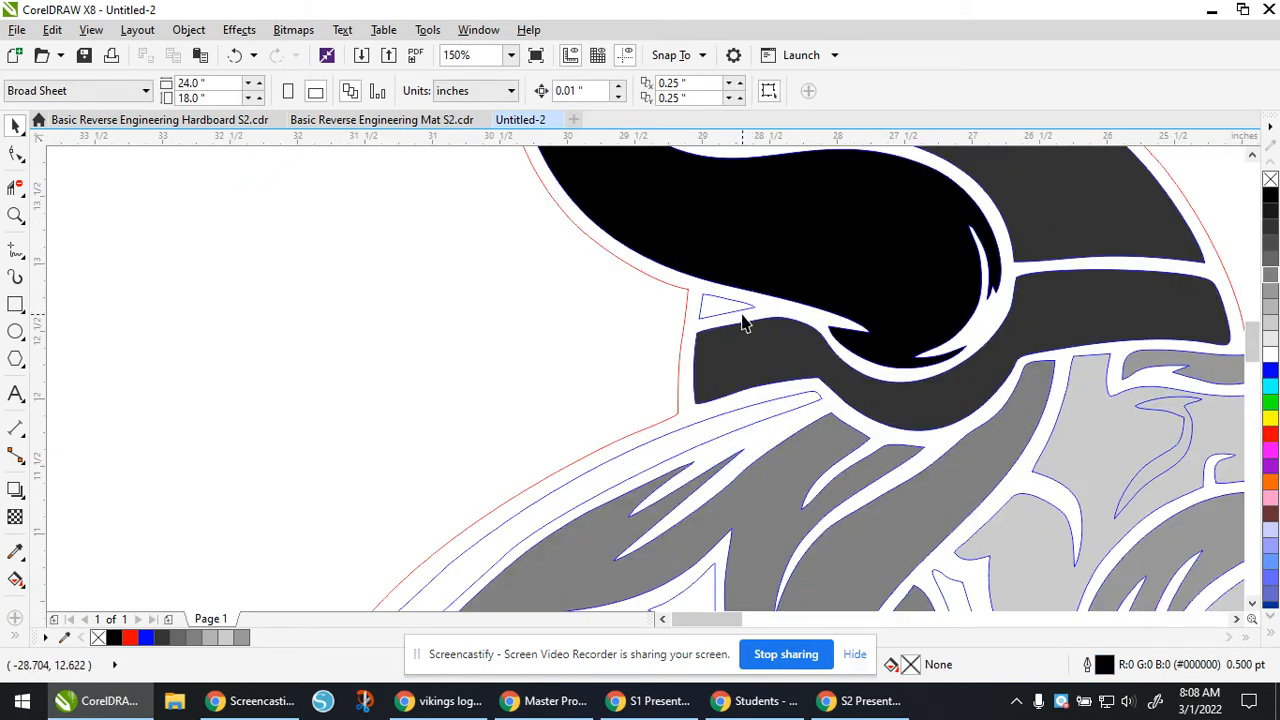
pyautogui.click(727, 303)
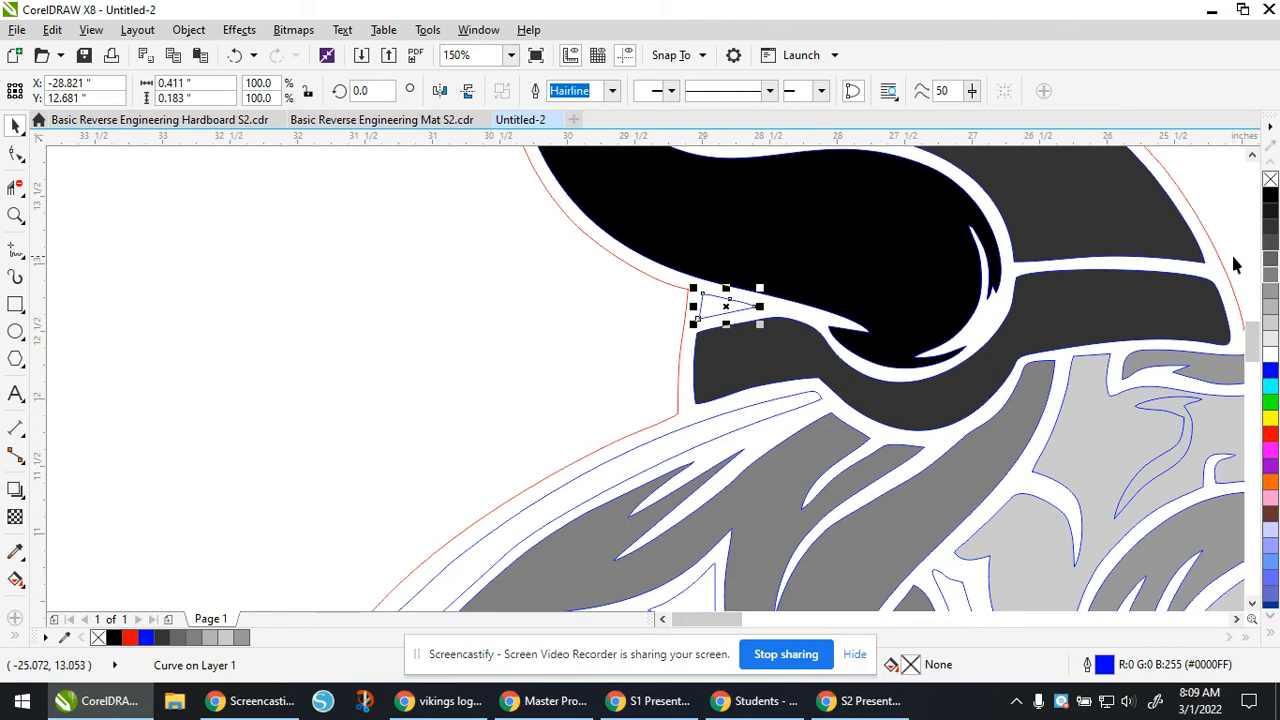
pyautogui.click(1270, 228)
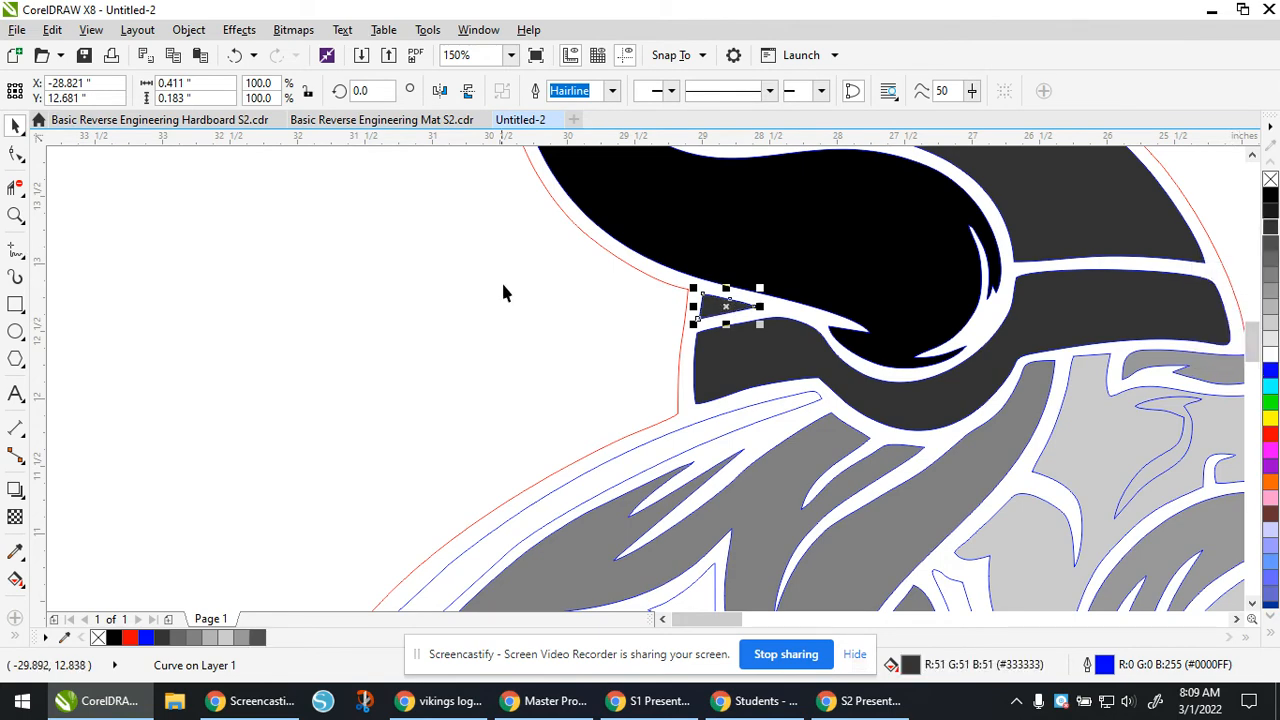
pyautogui.click(503, 292)
# Step: Fill the long narrow strand along the upper edge of the swept-back hair with medium gray (#808080)
pyautogui.scroll(-3, 520, 349)
pyautogui.scroll(2, 530, 338)
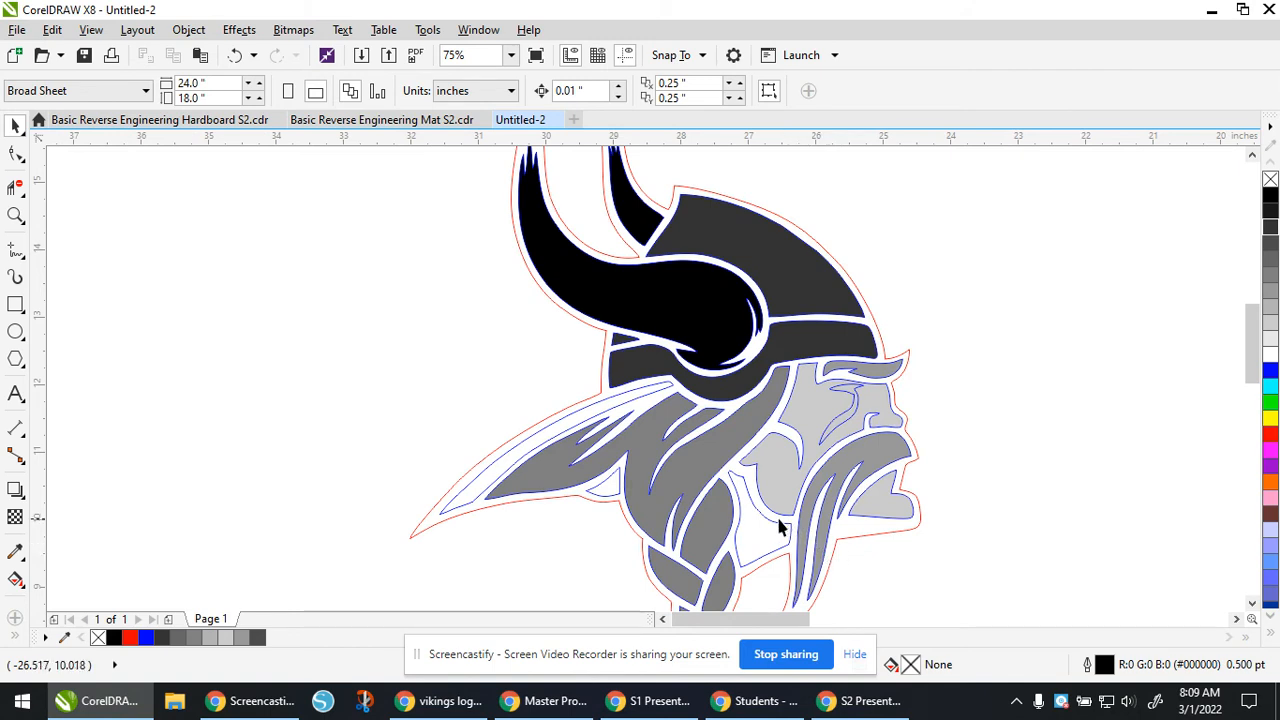
pyautogui.click(622, 398)
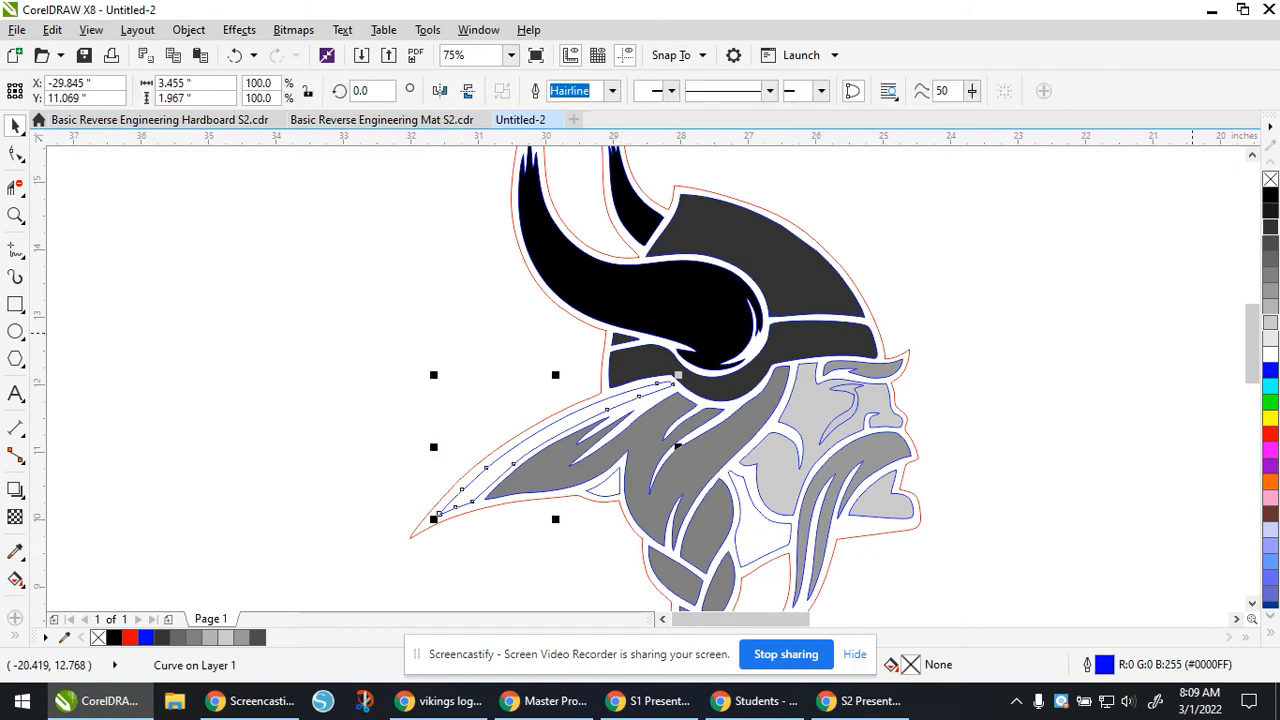
pyautogui.click(1268, 292)
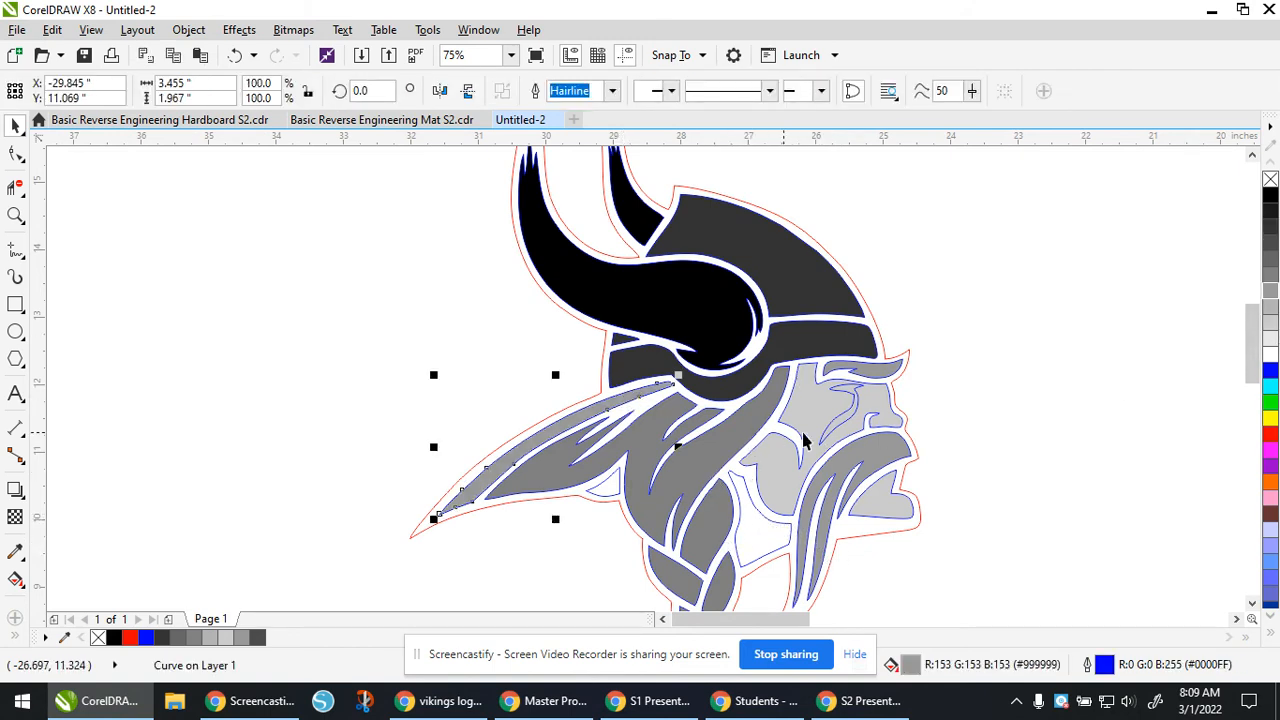
pyautogui.click(1270, 280)
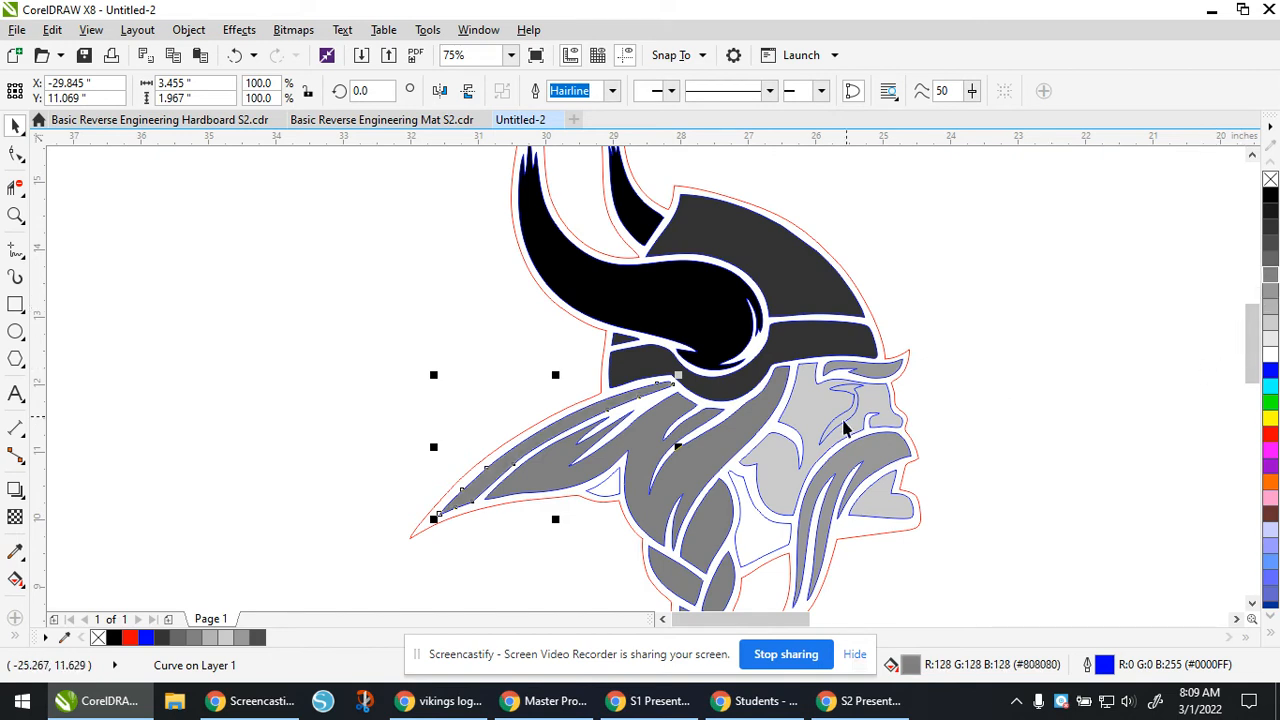
# Step: Fill the small piece beneath the swept-back hair and the neck piece beside the braid with medium gray, and clear the selection
pyautogui.click(620, 482)
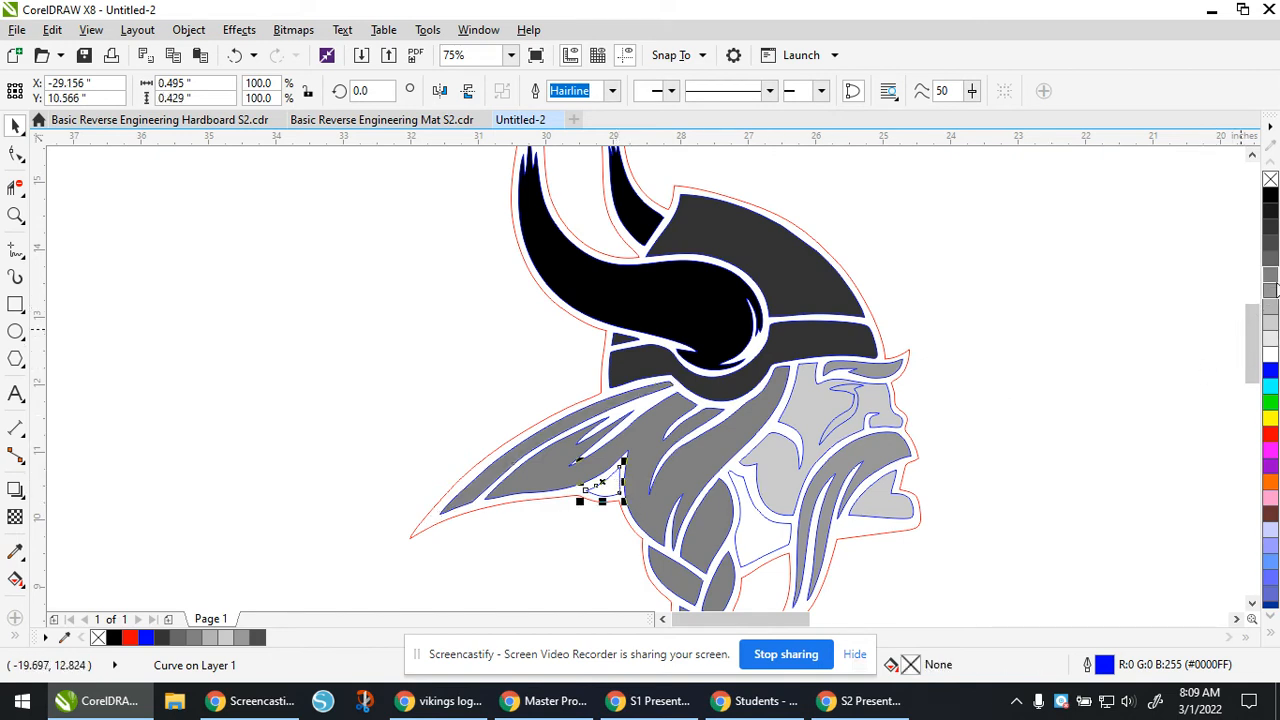
pyautogui.click(1275, 288)
pyautogui.click(743, 522)
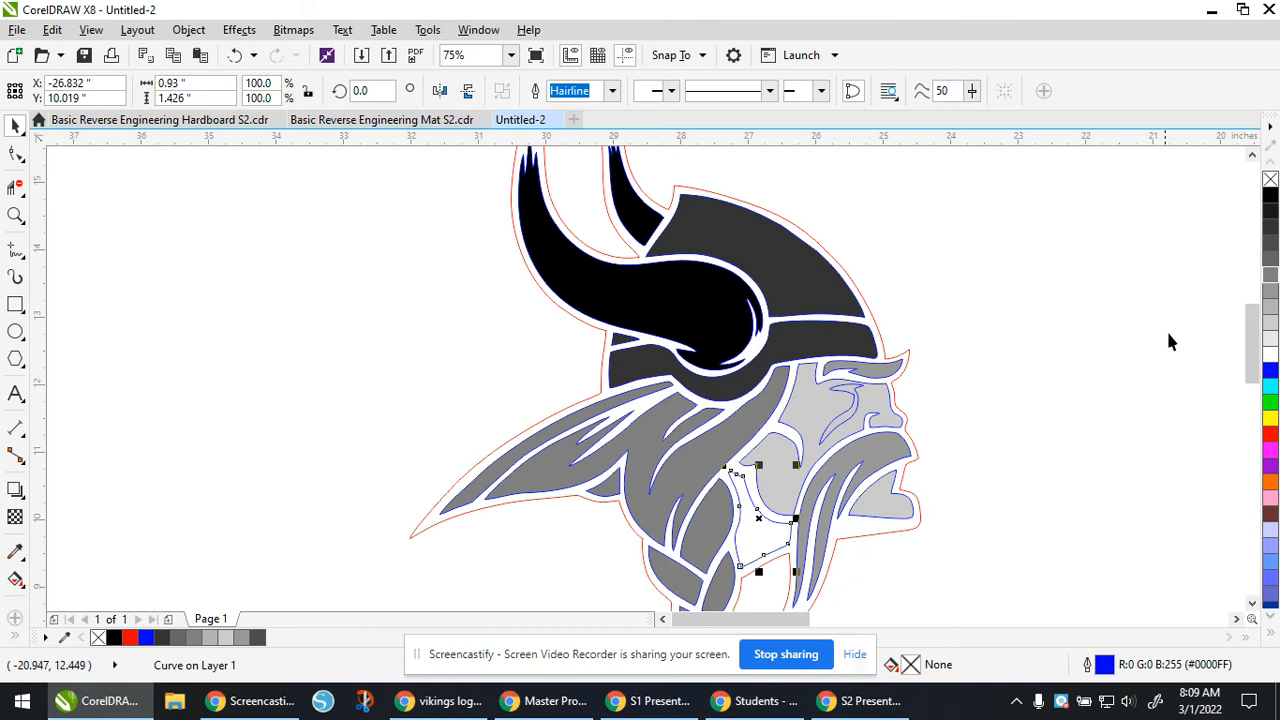
pyautogui.click(1269, 279)
pyautogui.click(1040, 390)
# Step: Ungroup the unfilled black outline tracing of the Viking head into separate objects
pyautogui.scroll(-1, 998, 343)
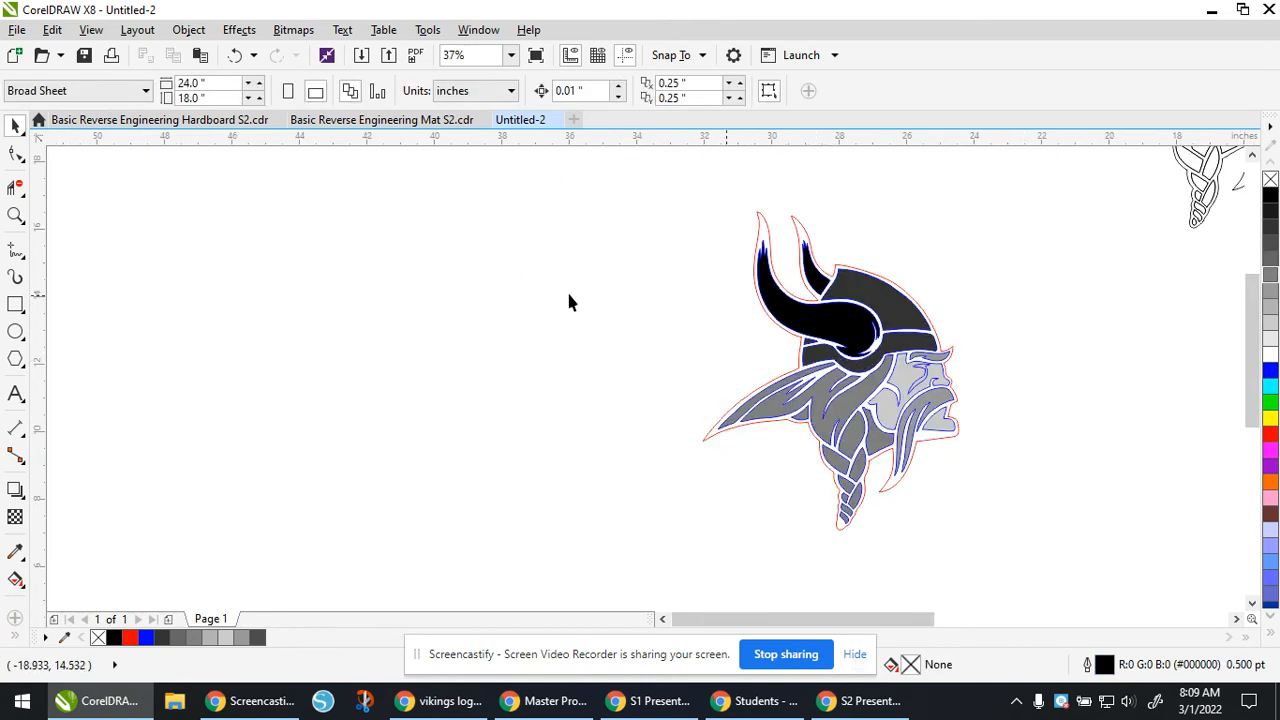
pyautogui.scroll(1, 836, 397)
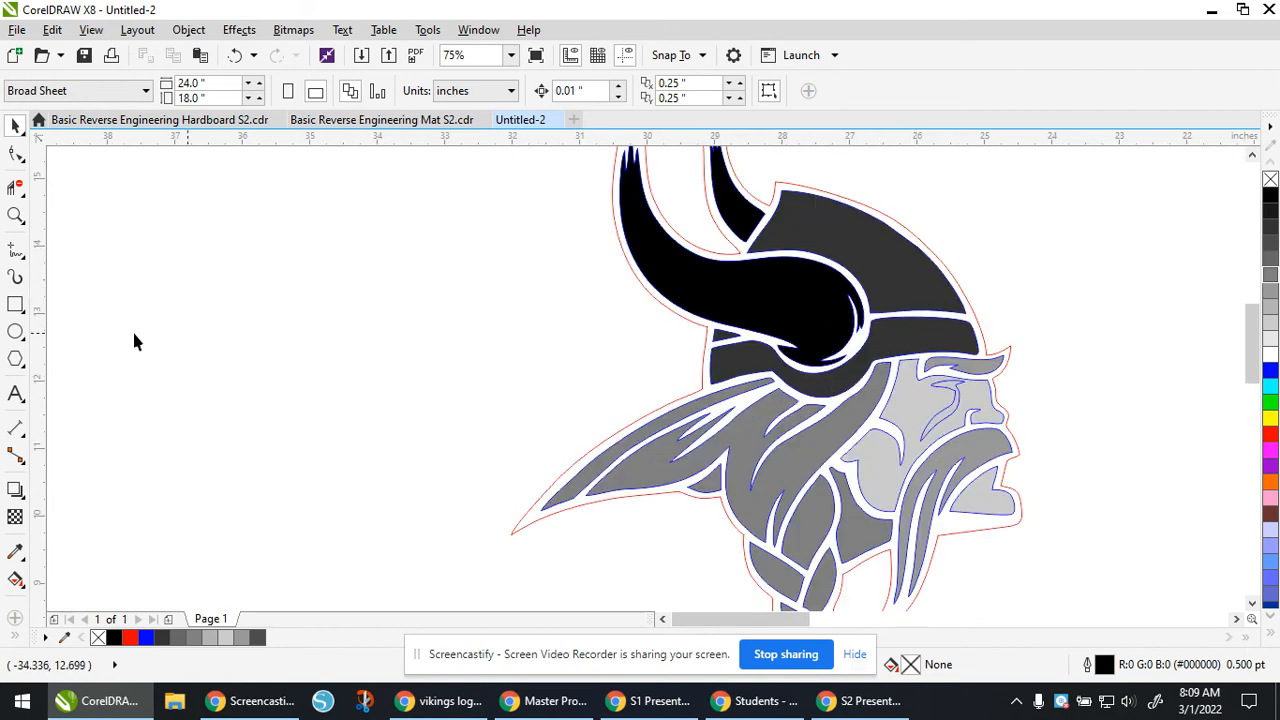
pyautogui.scroll(-1, 326, 297)
pyautogui.scroll(-1, 629, 514)
pyautogui.scroll(1, 729, 275)
pyautogui.scroll(2, 779, 380)
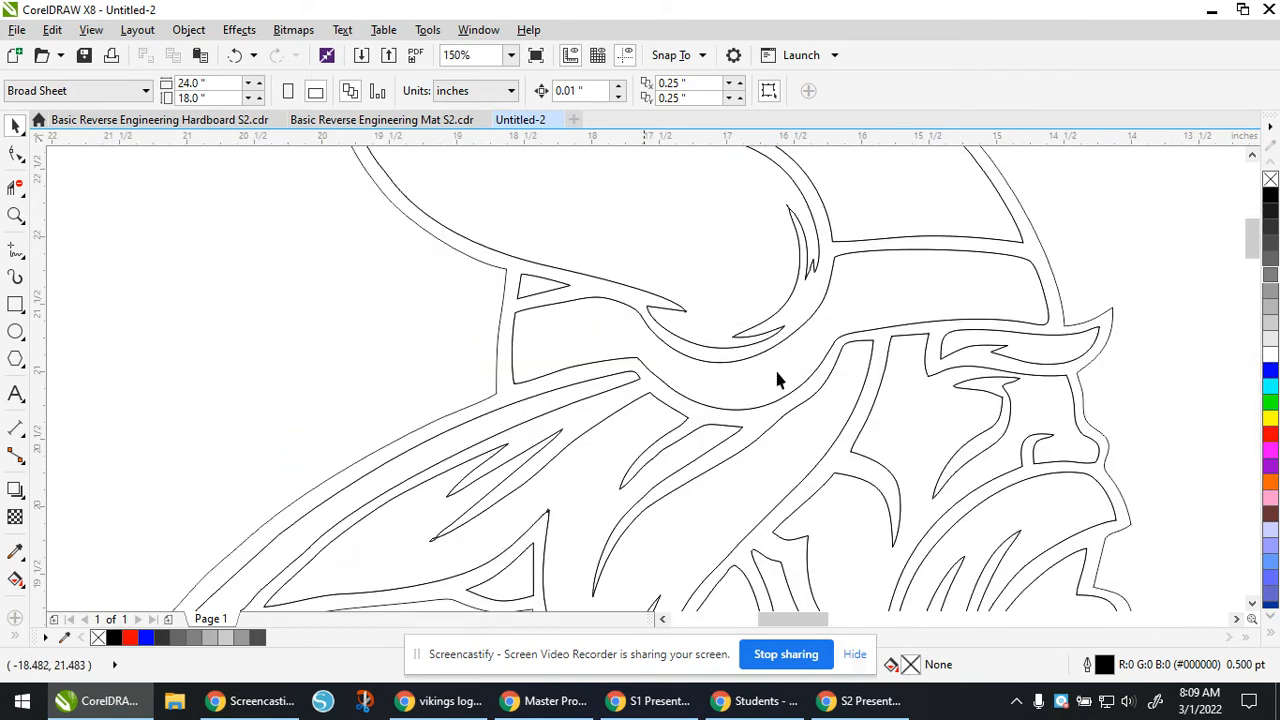
pyautogui.scroll(-3, 714, 284)
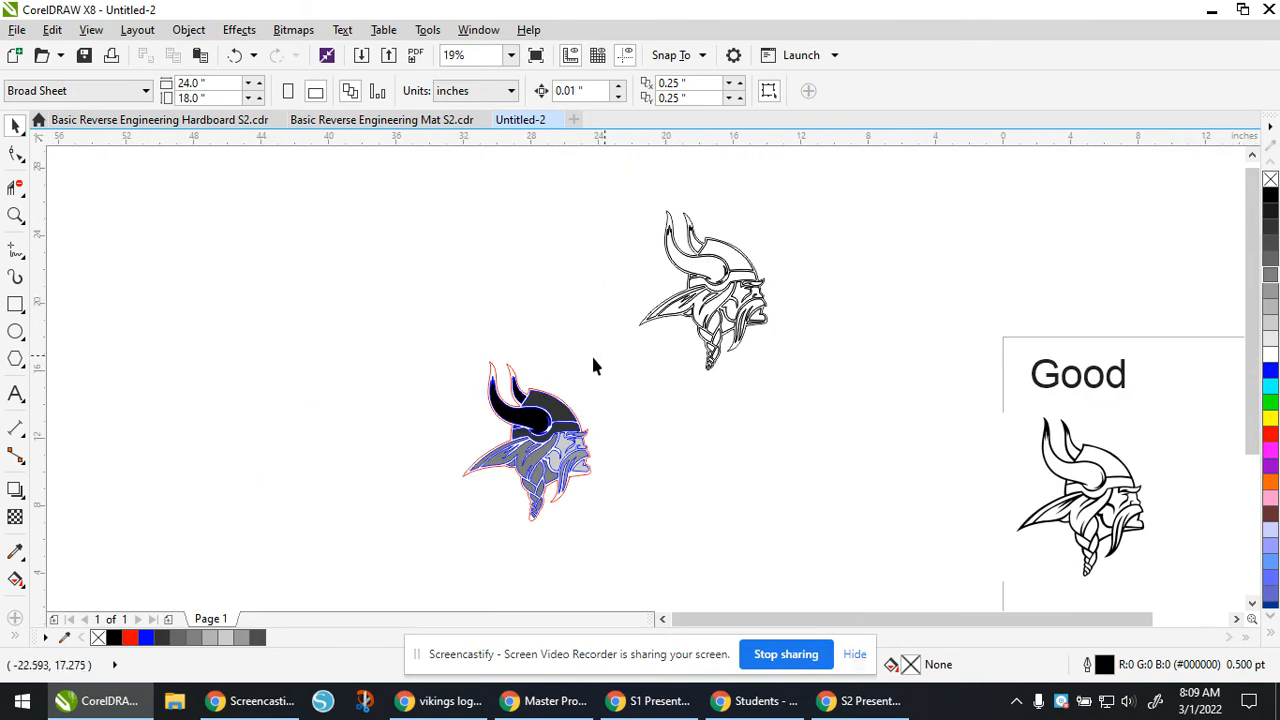
pyautogui.click(748, 325)
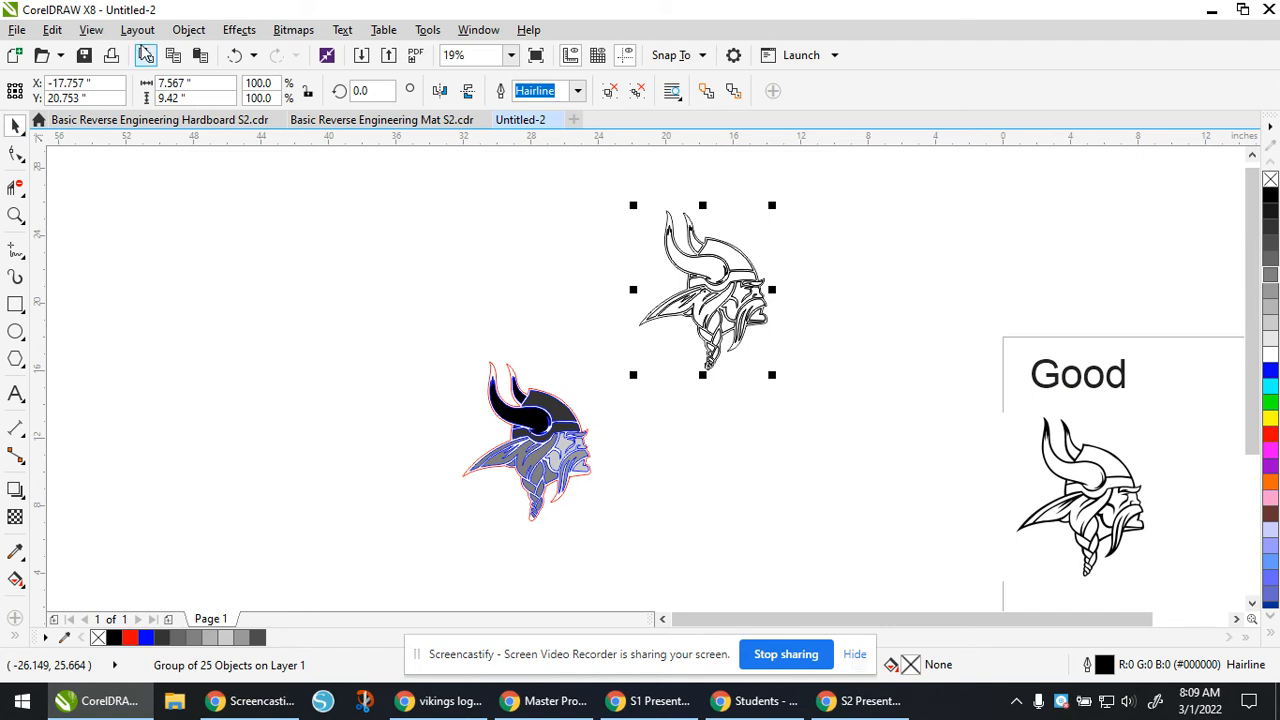
pyautogui.click(188, 29)
pyautogui.click(500, 323)
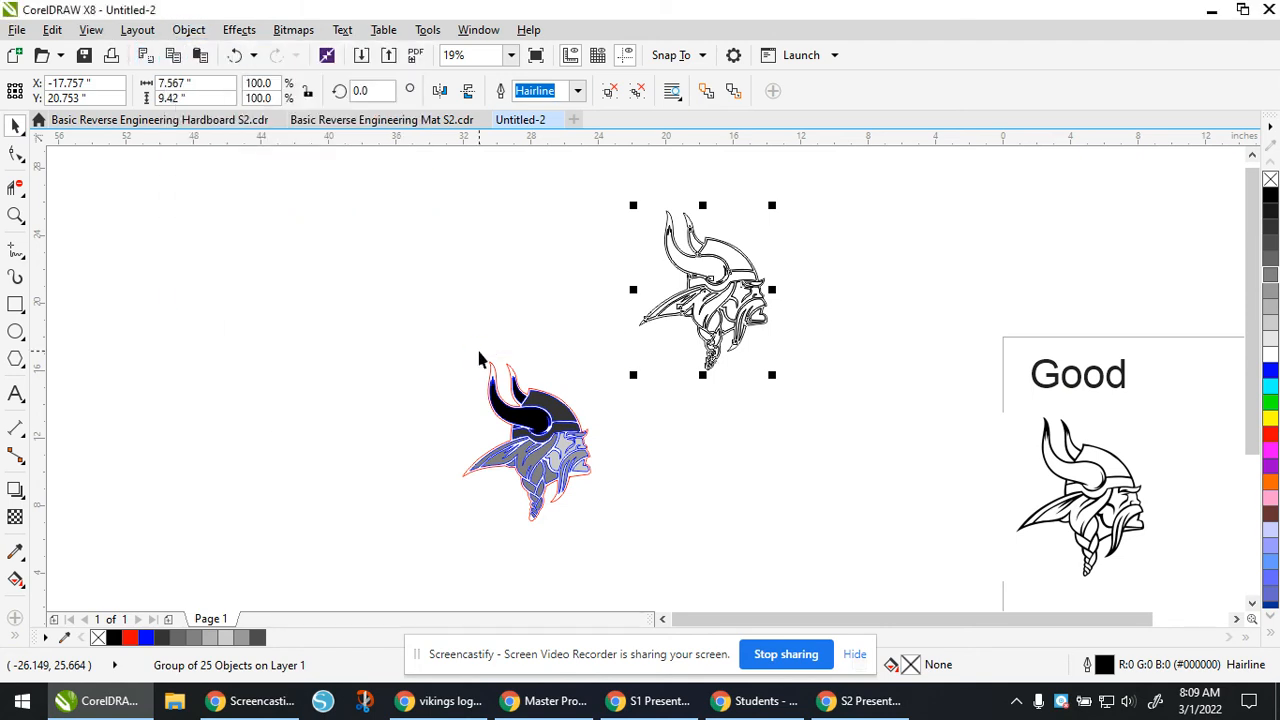
# Step: Move the helmet band piece of the black outline tracing aside and delete it
pyautogui.scroll(2, 790, 310)
pyautogui.click(792, 310)
pyautogui.click(690, 322)
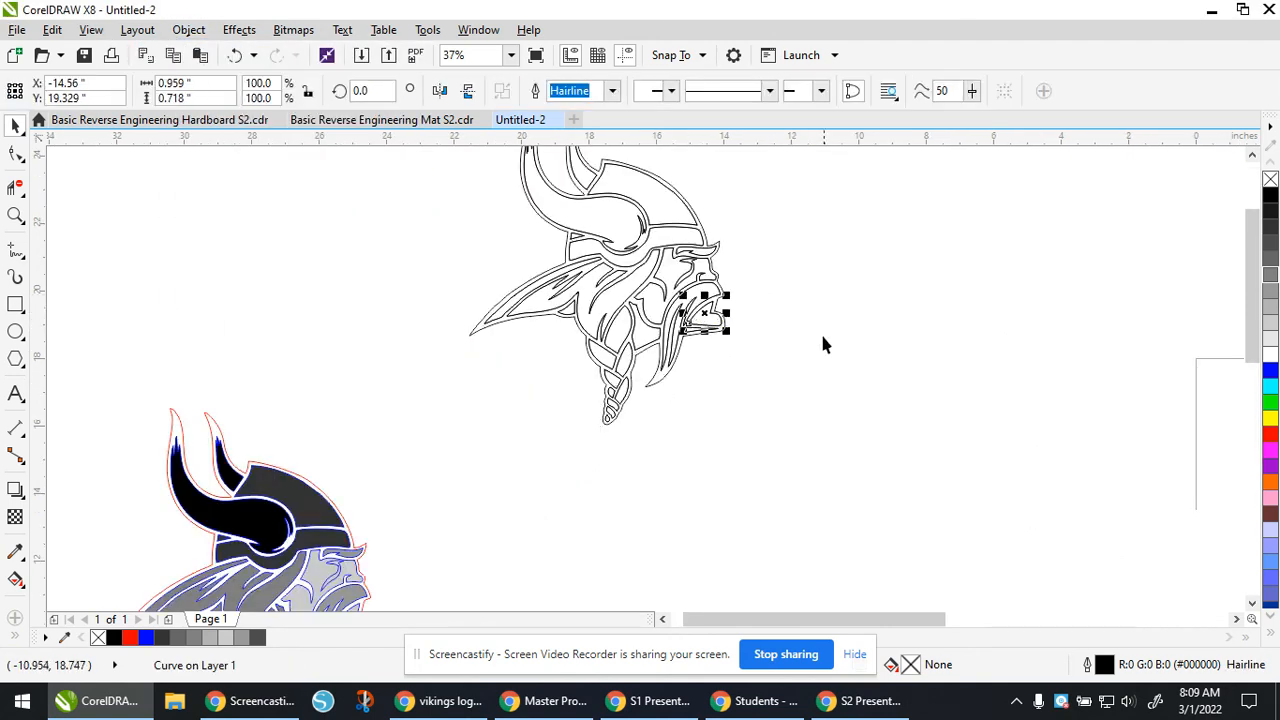
pyautogui.click(840, 332)
pyautogui.scroll(-2, 780, 323)
pyautogui.scroll(6, 780, 323)
pyautogui.click(692, 305)
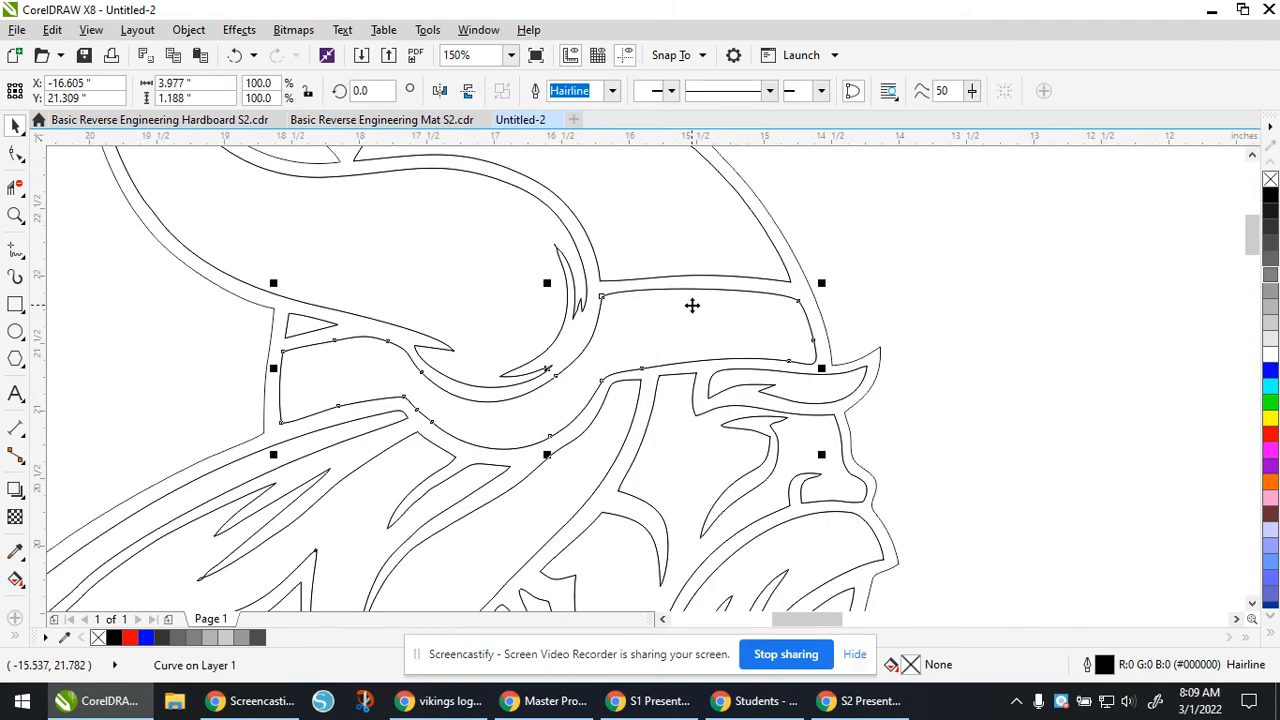
pyautogui.moveTo(791, 320); pyautogui.dragTo(929, 337)
pyautogui.press('Delete')
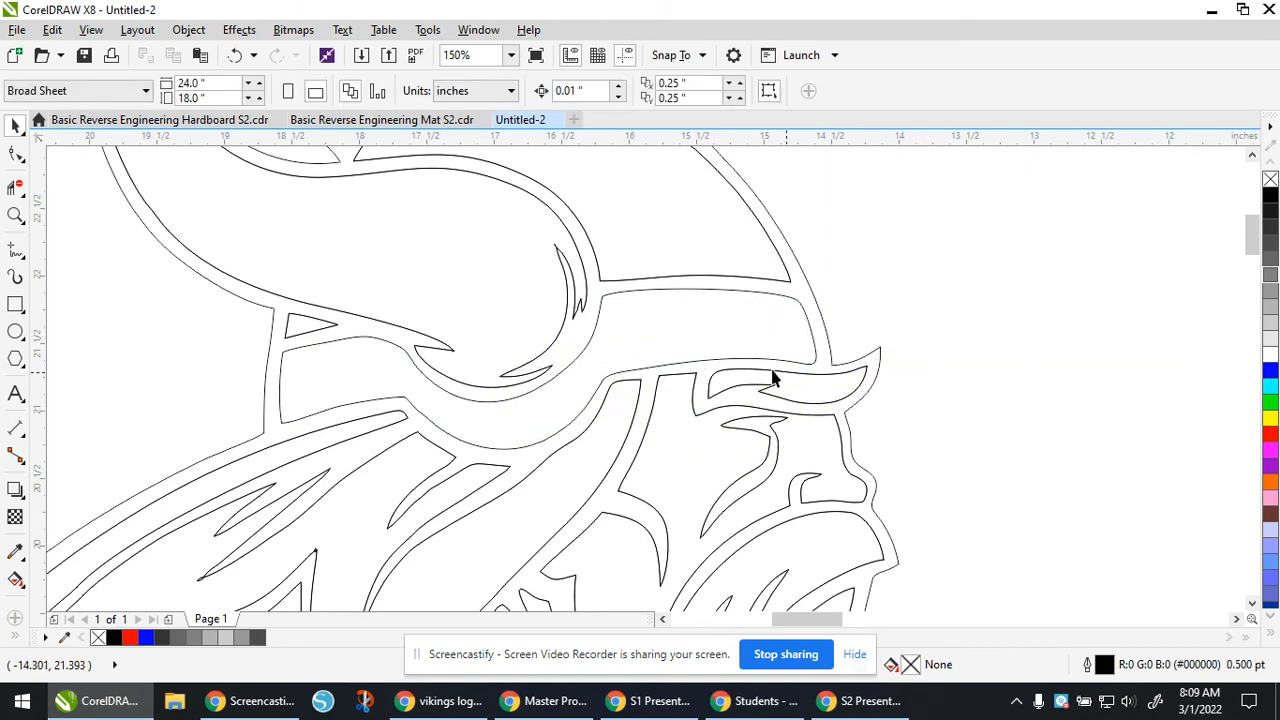
# Step: Try a Quick Trace of the Good logo bitmap, and remove the traced copy after pulling it aside
pyautogui.scroll(-4, 707, 197)
pyautogui.scroll(-2, 707, 243)
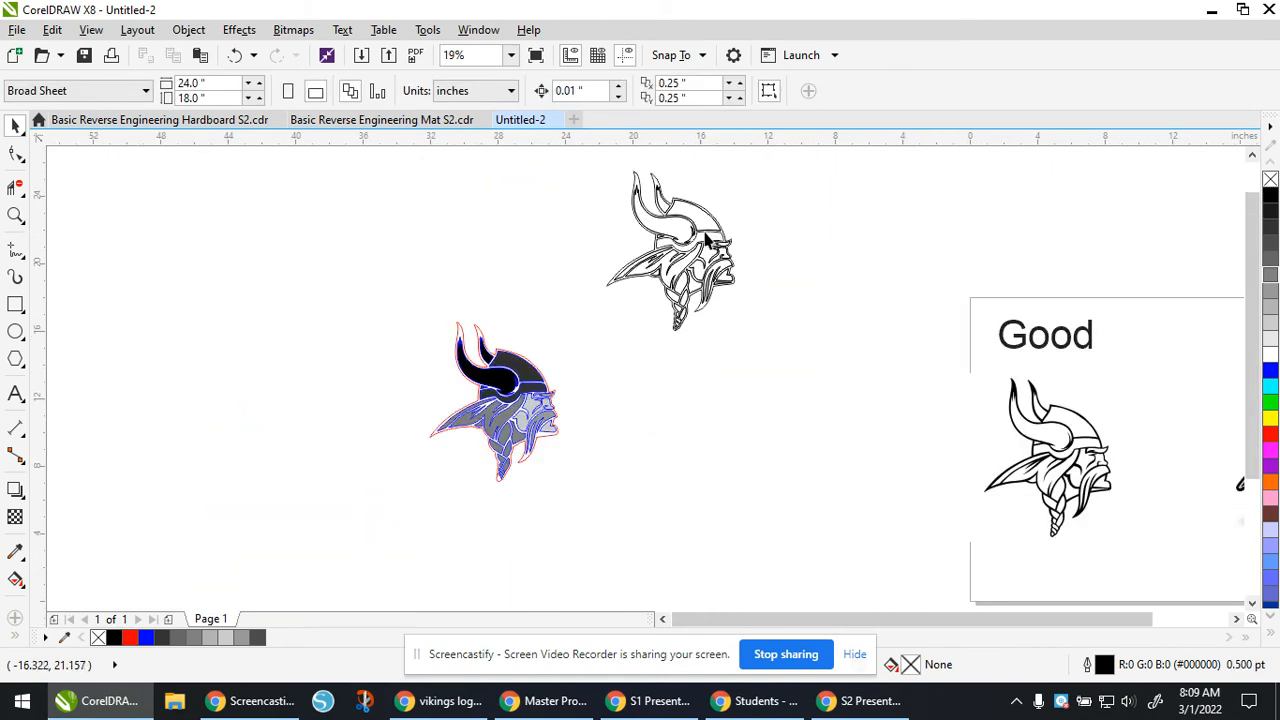
pyautogui.click(1026, 451)
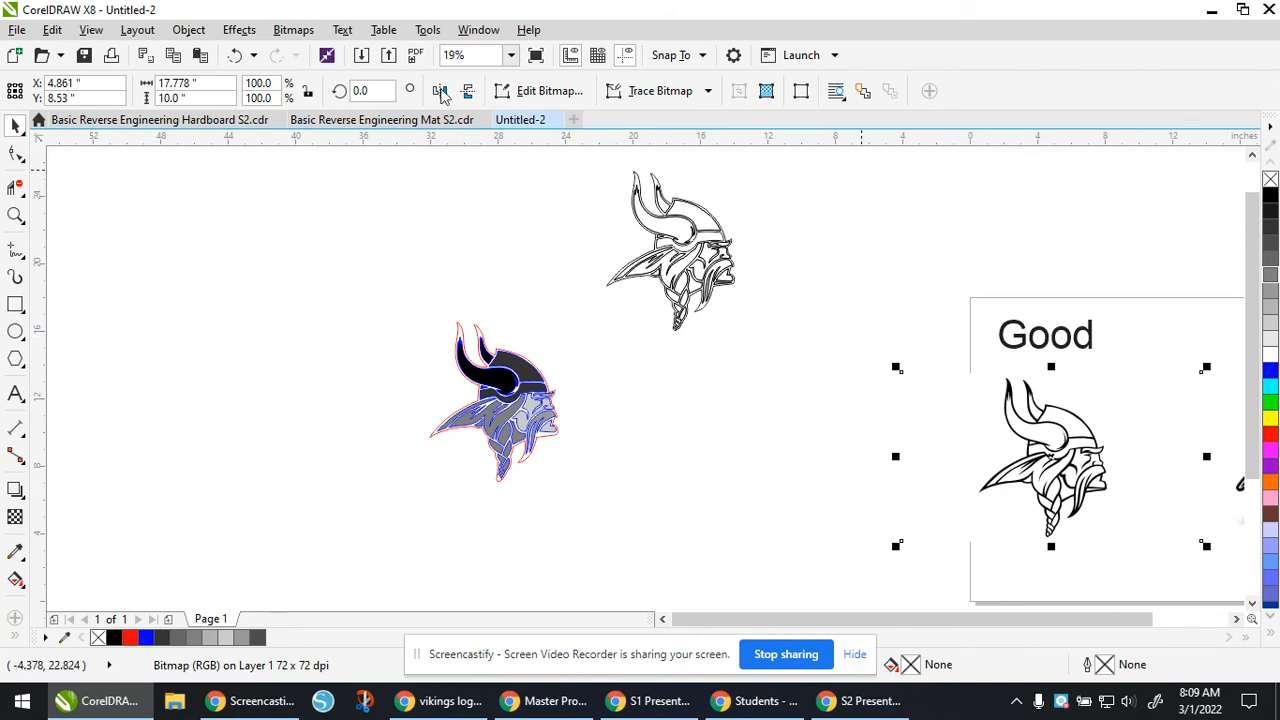
pyautogui.click(705, 91)
pyautogui.click(662, 116)
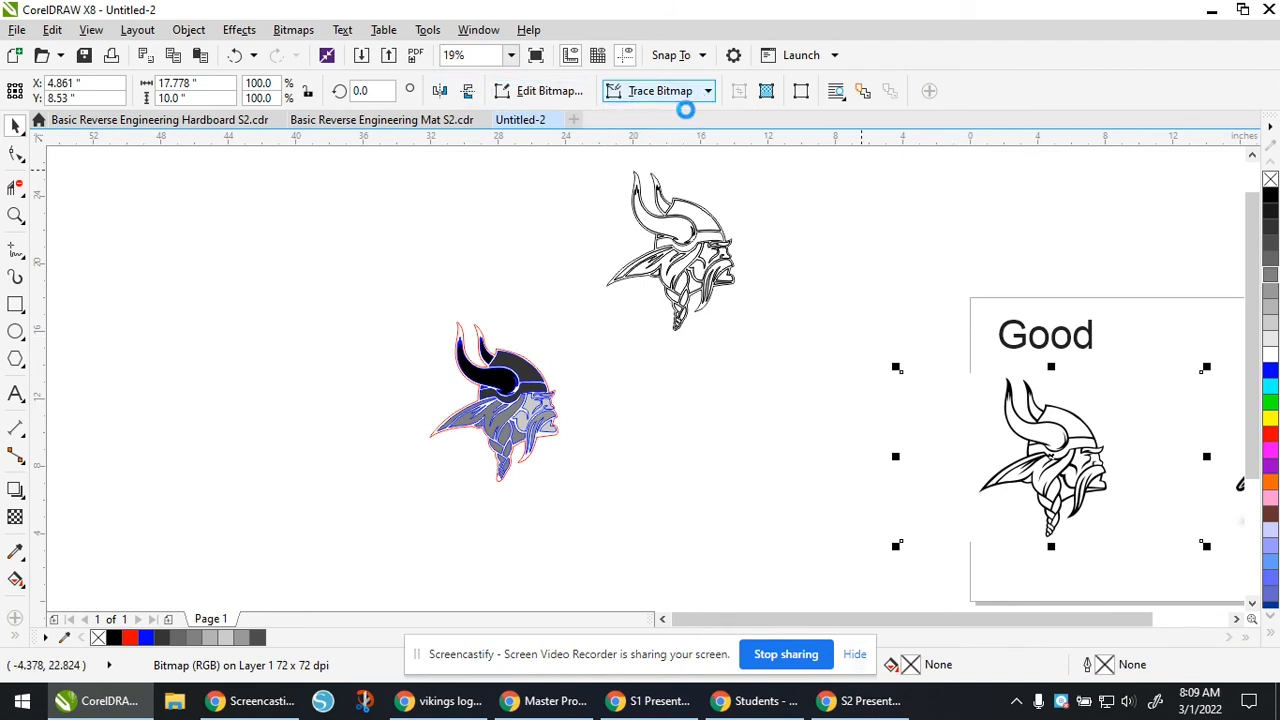
pyautogui.moveTo(1093, 453)
pyautogui.mouseDown()
pyautogui.moveTo(689, 510)
pyautogui.moveTo(776, 489)
pyautogui.mouseUp()
pyautogui.press('Delete')
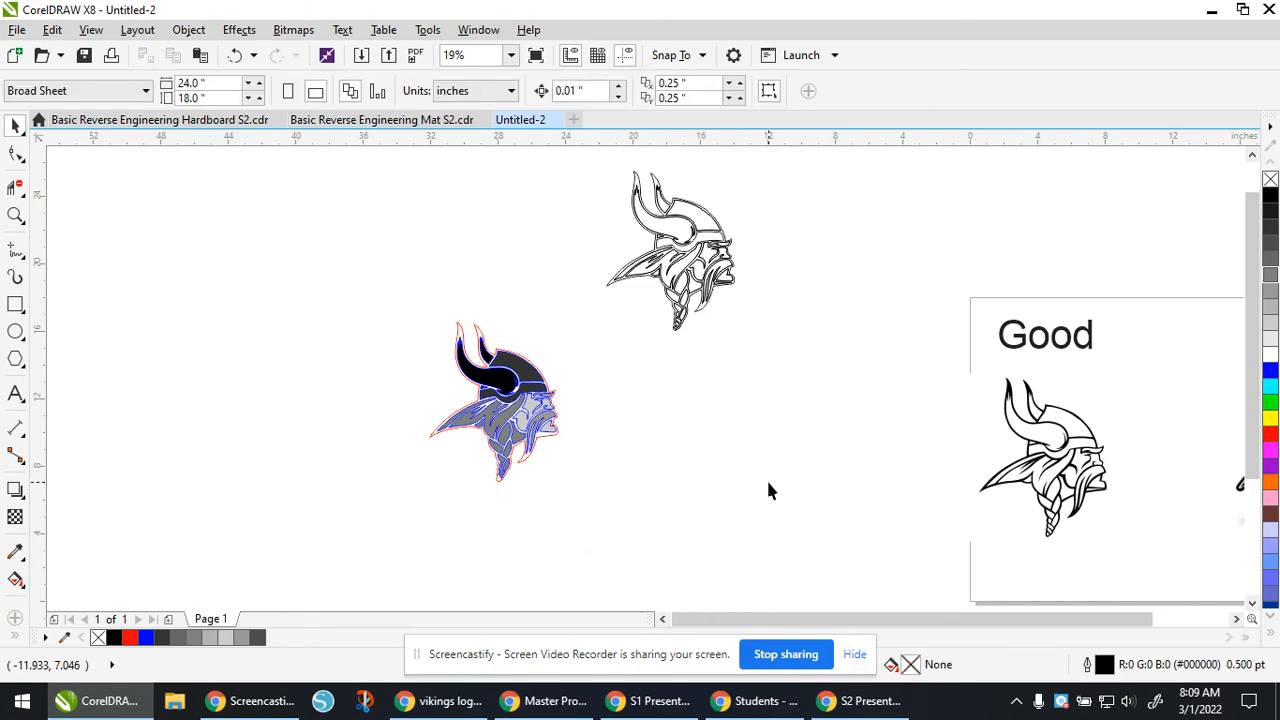
# Step: Fill the curved eye detail inside the light gray face with white and clear the selection
pyautogui.scroll(4, 529, 403)
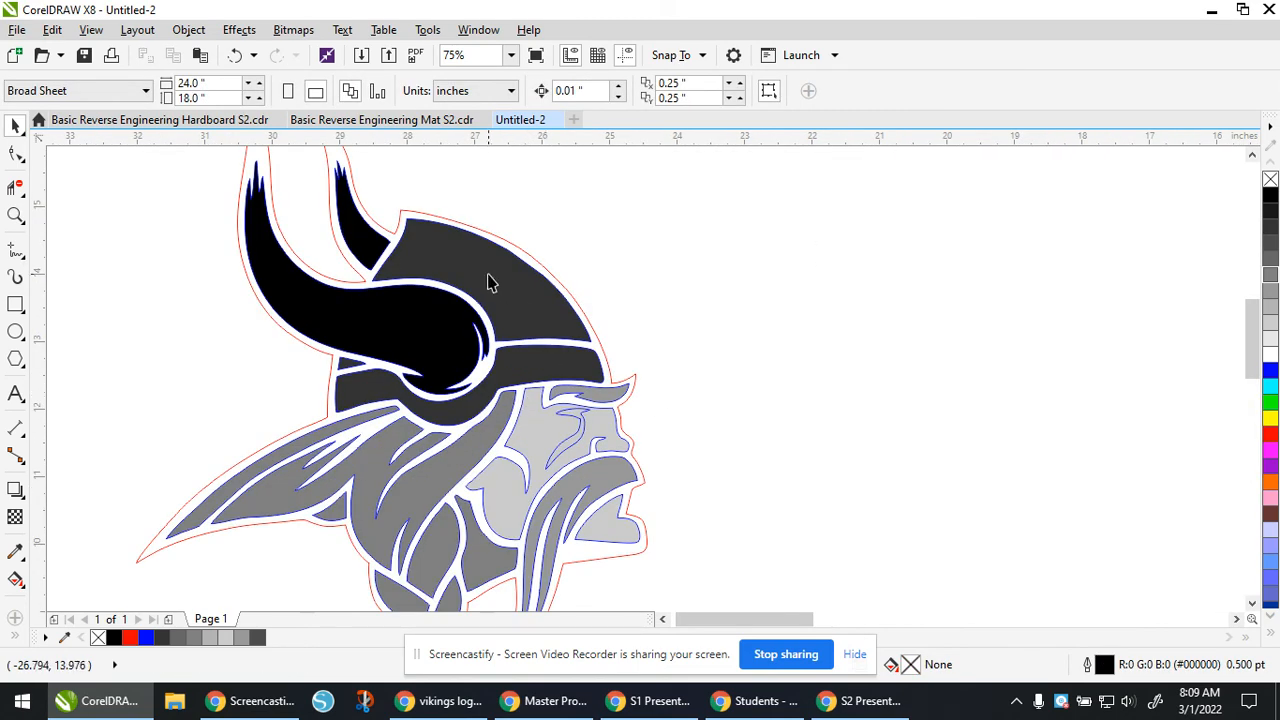
pyautogui.scroll(-4, 438, 284)
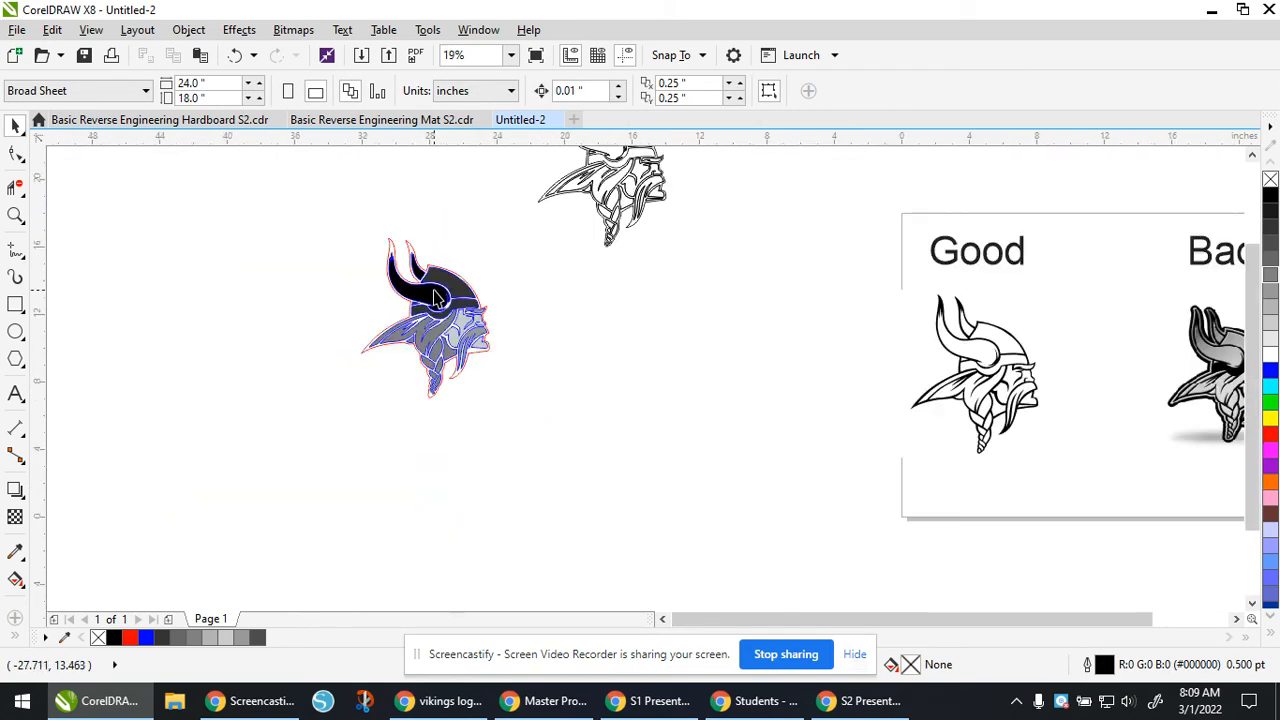
pyautogui.scroll(6, 434, 292)
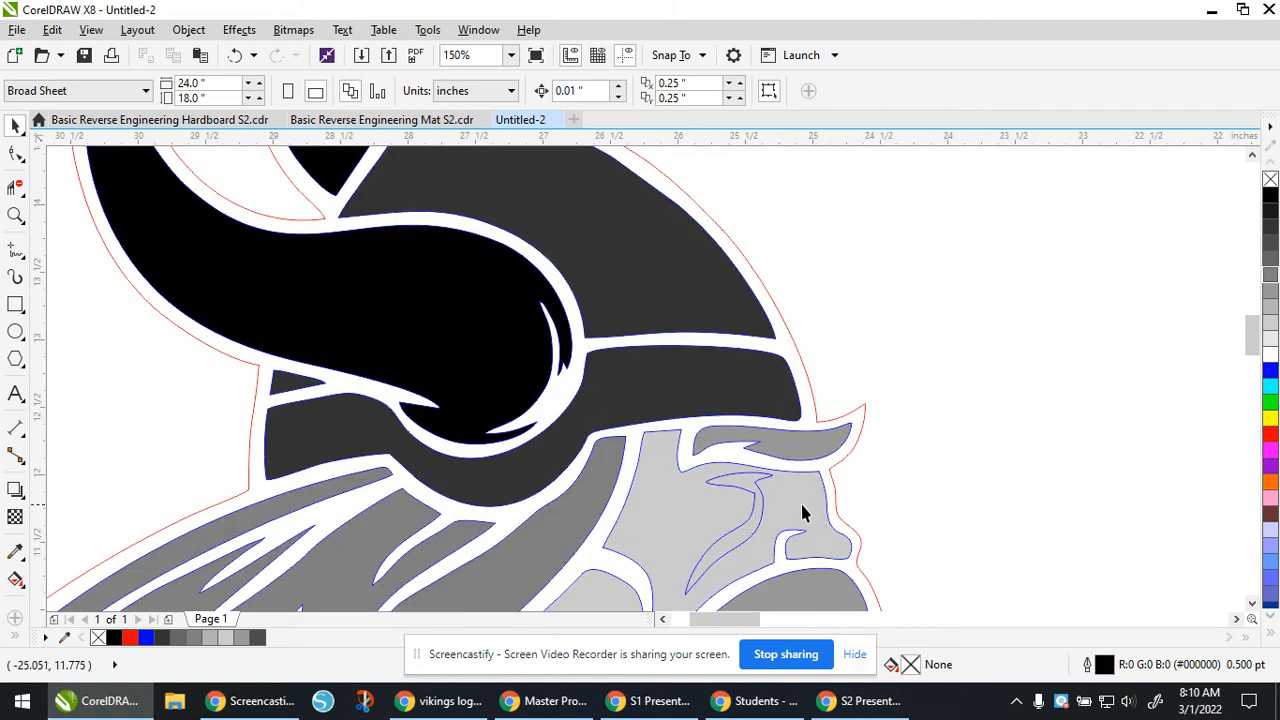
pyautogui.click(752, 529)
pyautogui.click(986, 414)
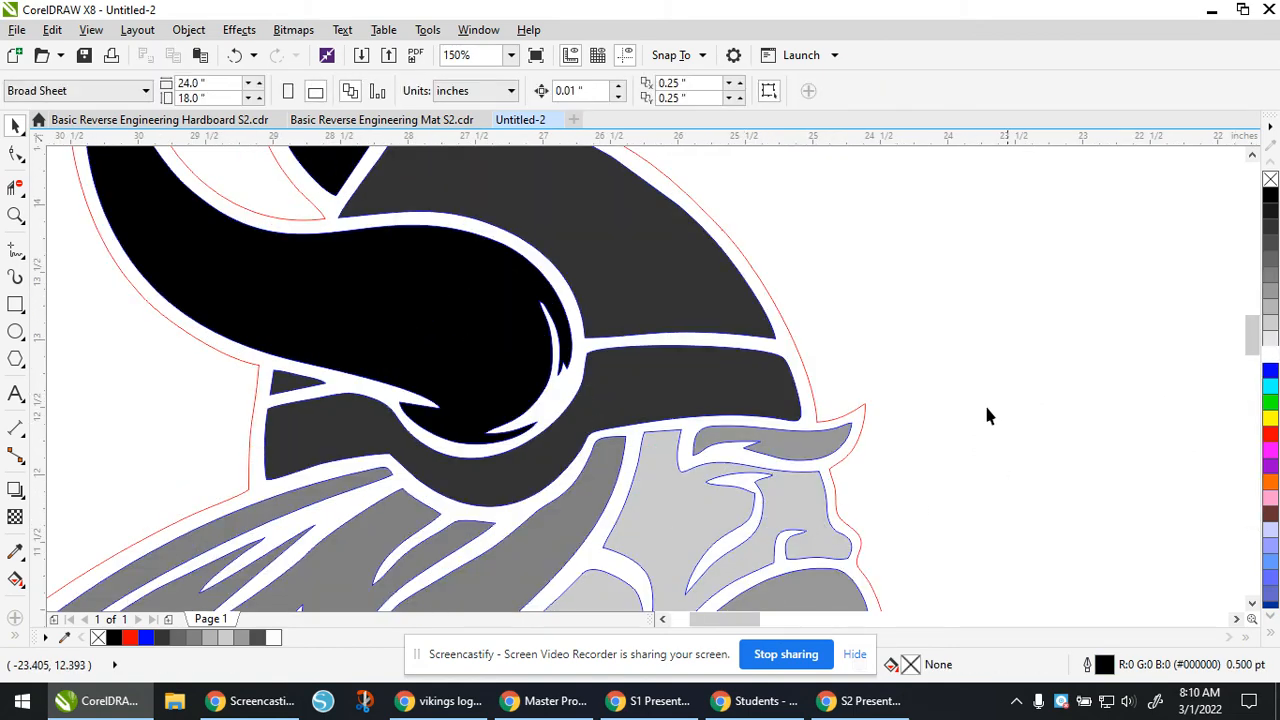
# Step: Compare the finished tracing with the Good and Bad example logos, examining the Bad logo's shading up close
pyautogui.scroll(-2, 688, 183)
pyautogui.scroll(-4, 427, 467)
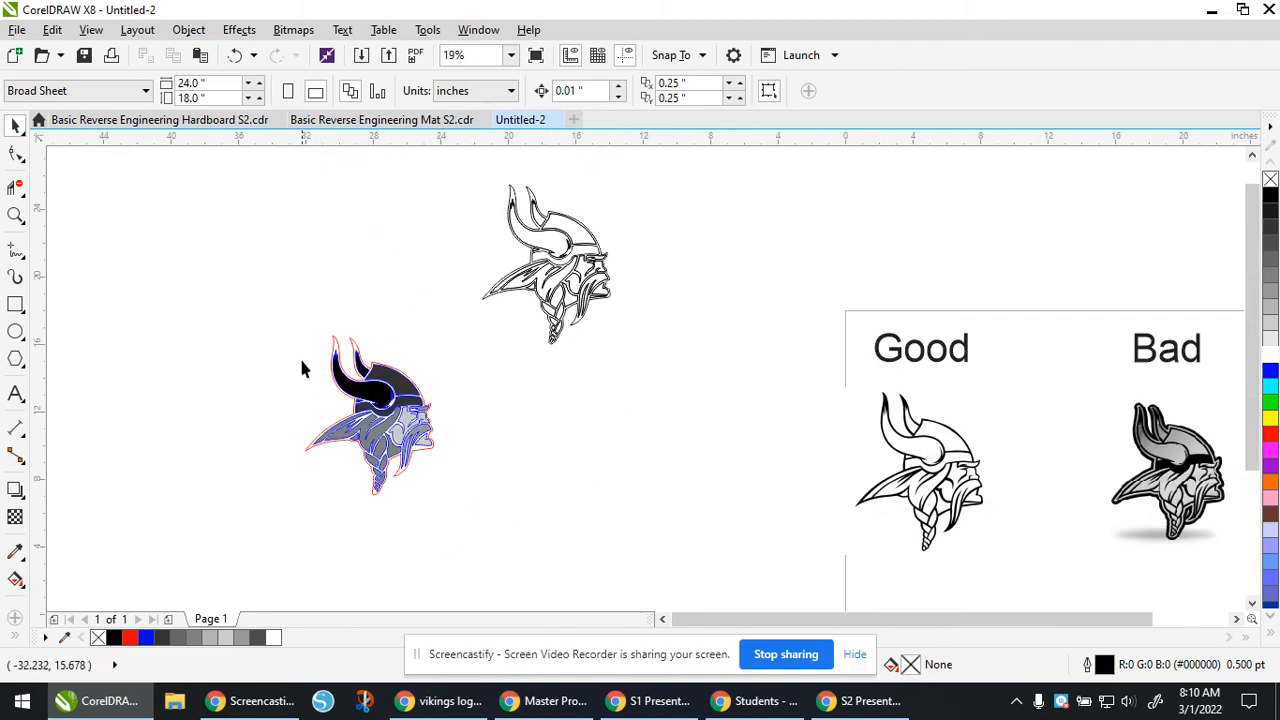
pyautogui.scroll(-2, 302, 368)
pyautogui.scroll(6, 886, 443)
pyautogui.scroll(-4, 897, 449)
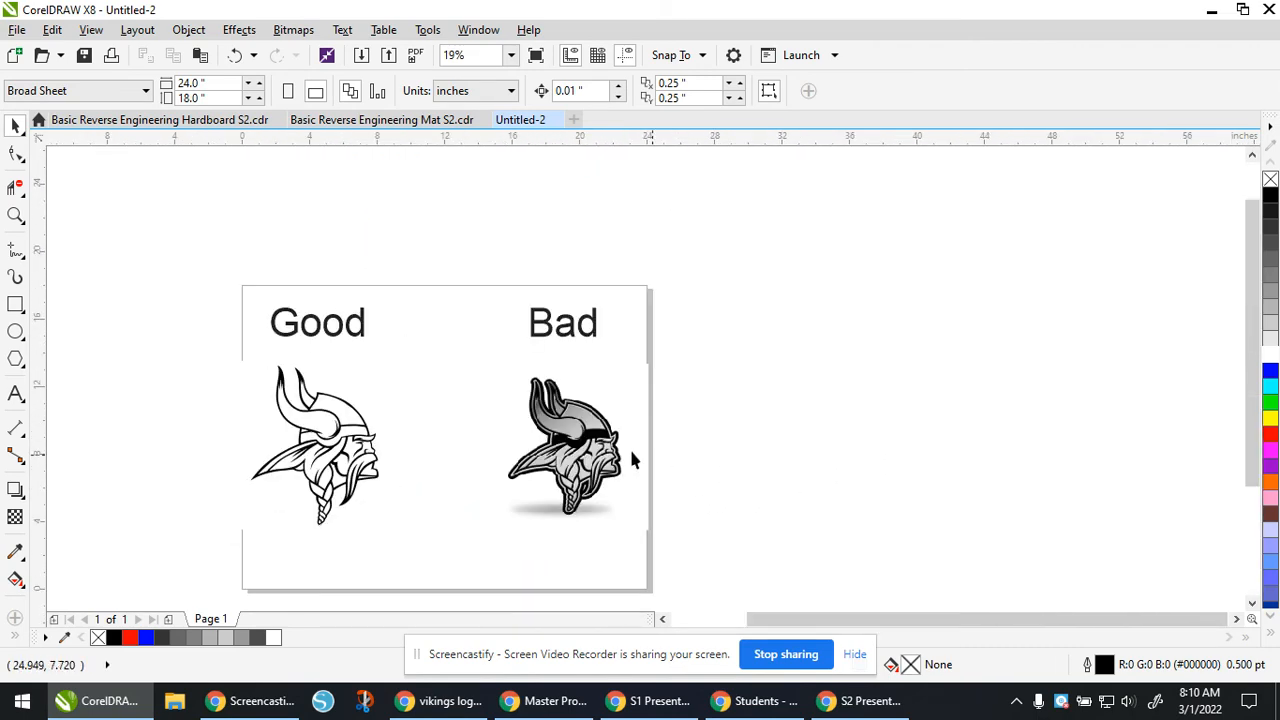
pyautogui.scroll(4, 631, 452)
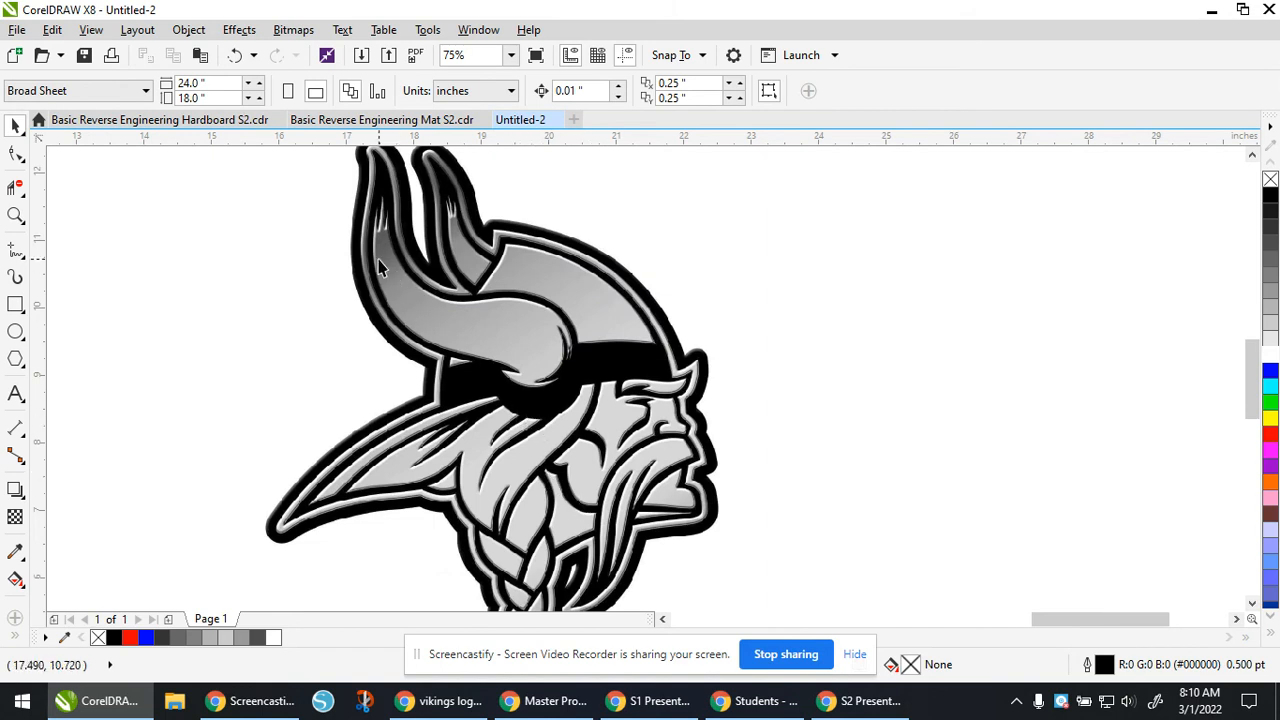
# Step: Run a Quick Trace on the Bad logo bitmap
pyautogui.scroll(-2, 548, 272)
pyautogui.click(550, 292)
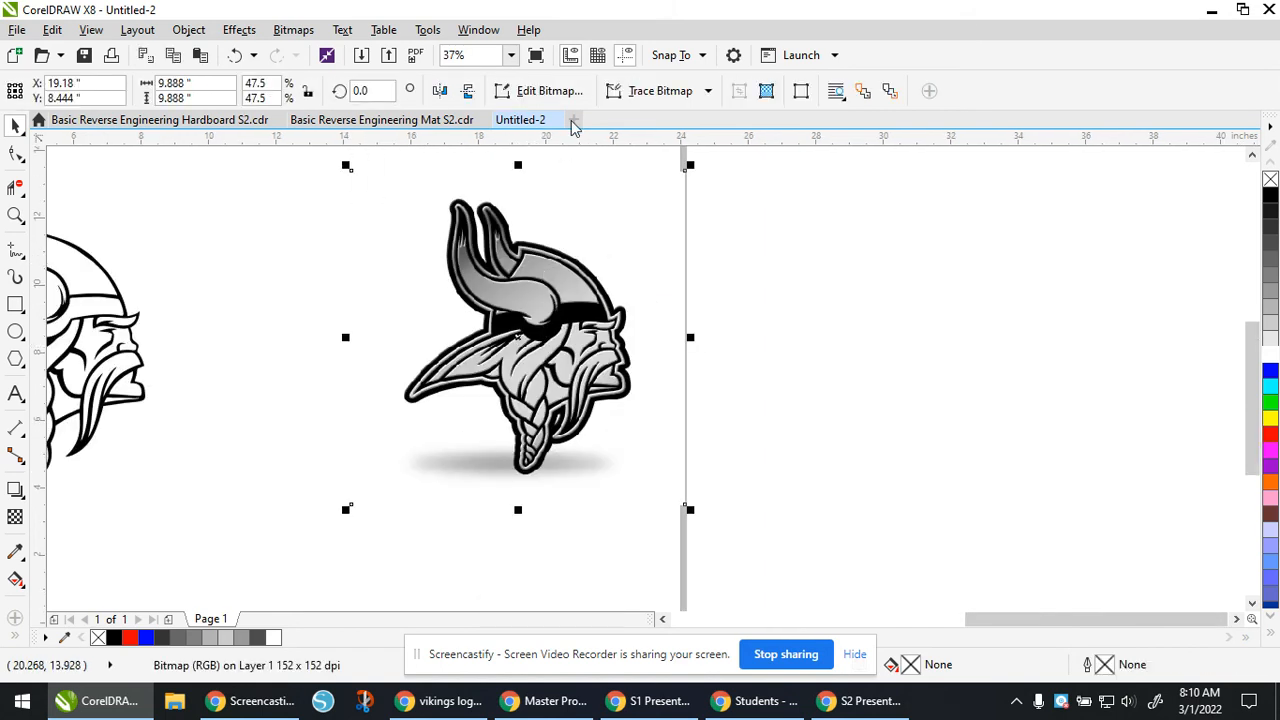
pyautogui.click(708, 91)
pyautogui.click(660, 116)
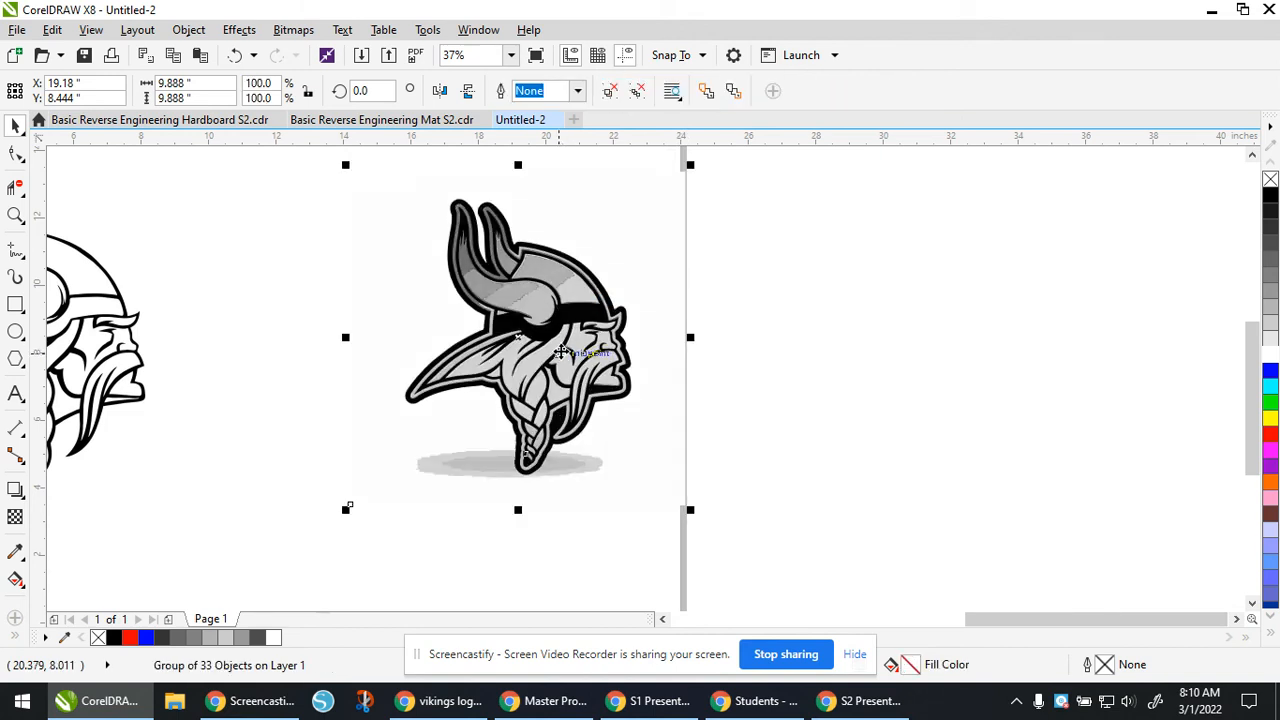
# Step: Move the traced copy of the Bad logo beside the page and give it black outlines with no fill
pyautogui.scroll(-2, 455, 353)
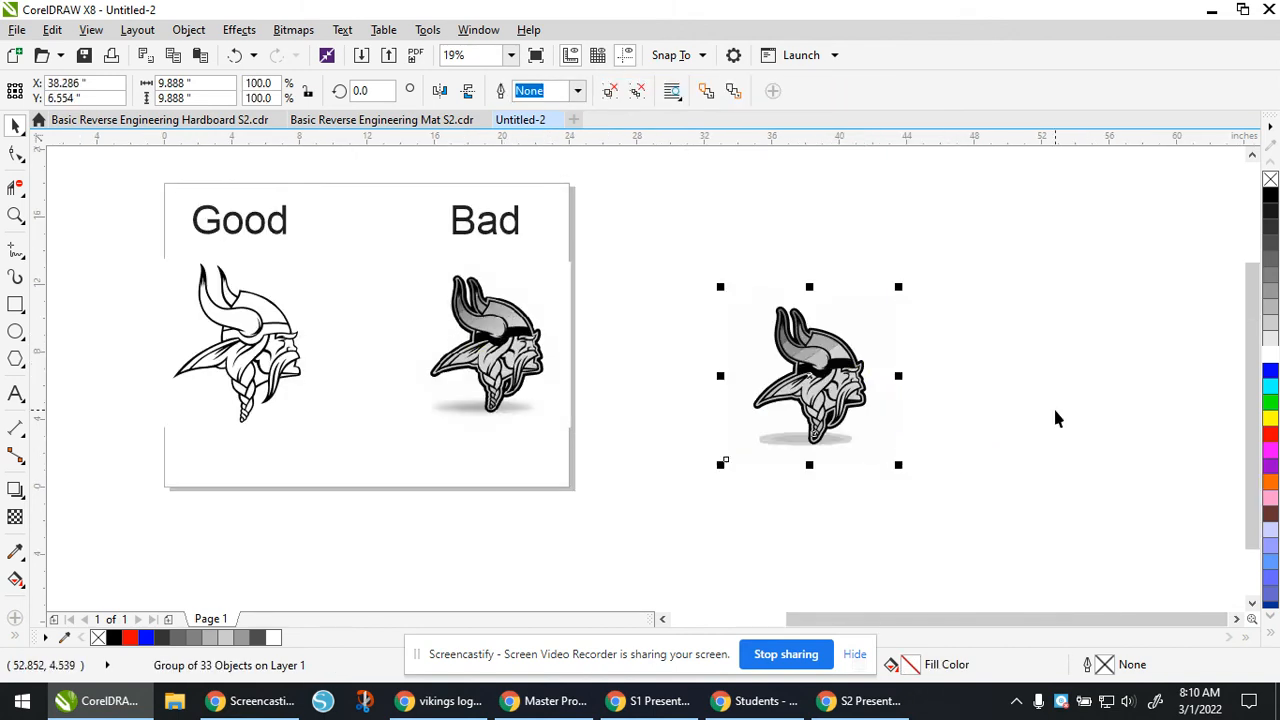
pyautogui.click(1270, 182)
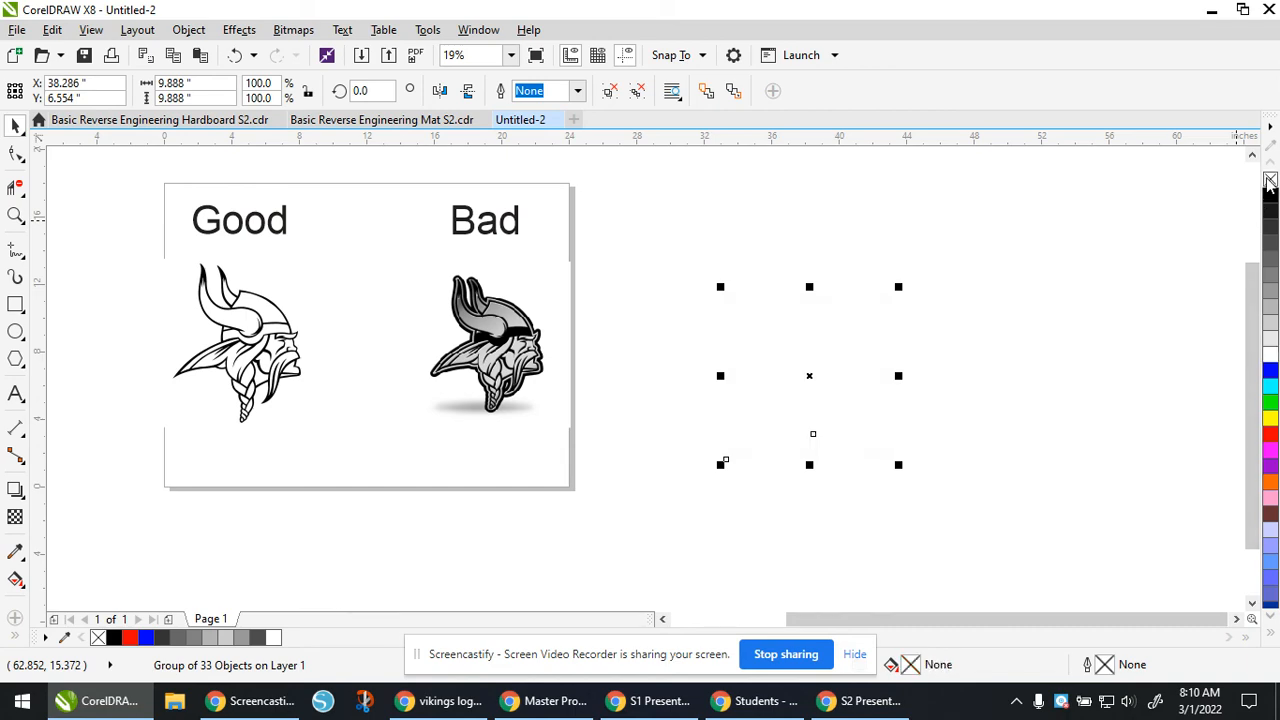
pyautogui.rightClick(1270, 196)
# Step: Examine the Bad logo's outline trace at the horns, helmet, face and shadow, comparing it with the source bitmap and the finished filled tracing
pyautogui.scroll(3, 813, 370)
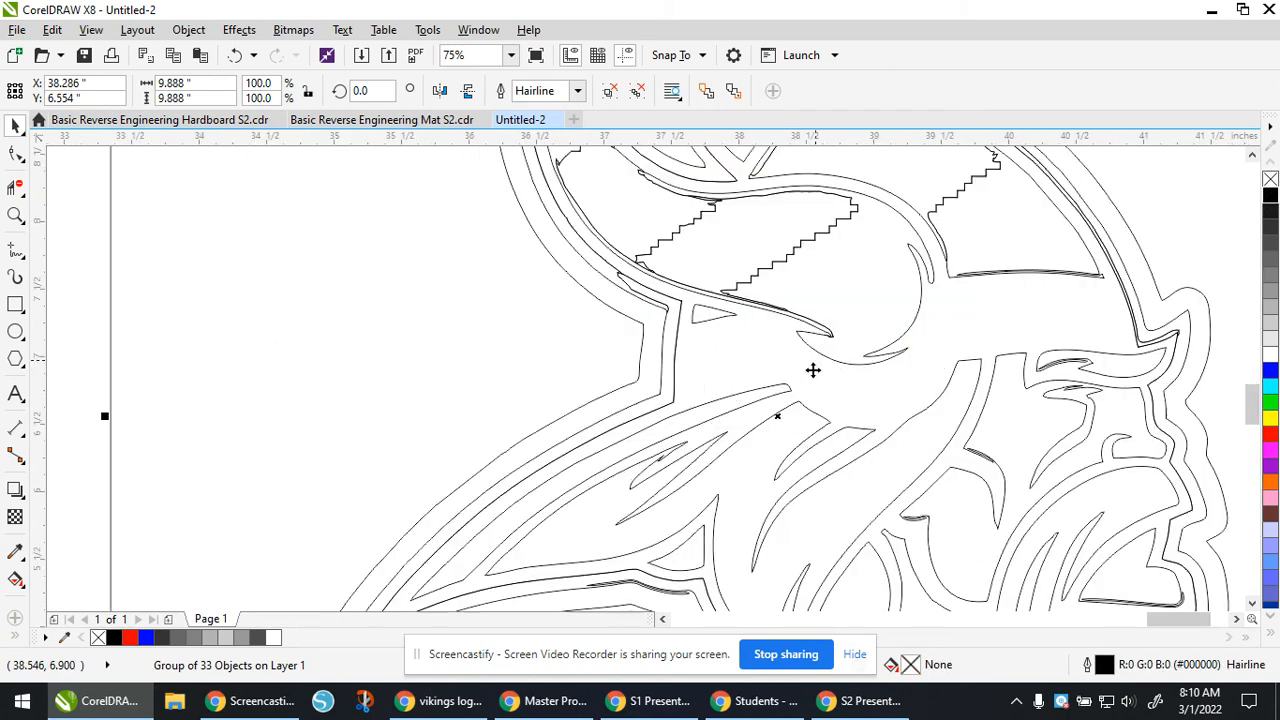
pyautogui.scroll(2, 836, 362)
pyautogui.scroll(-5, 982, 339)
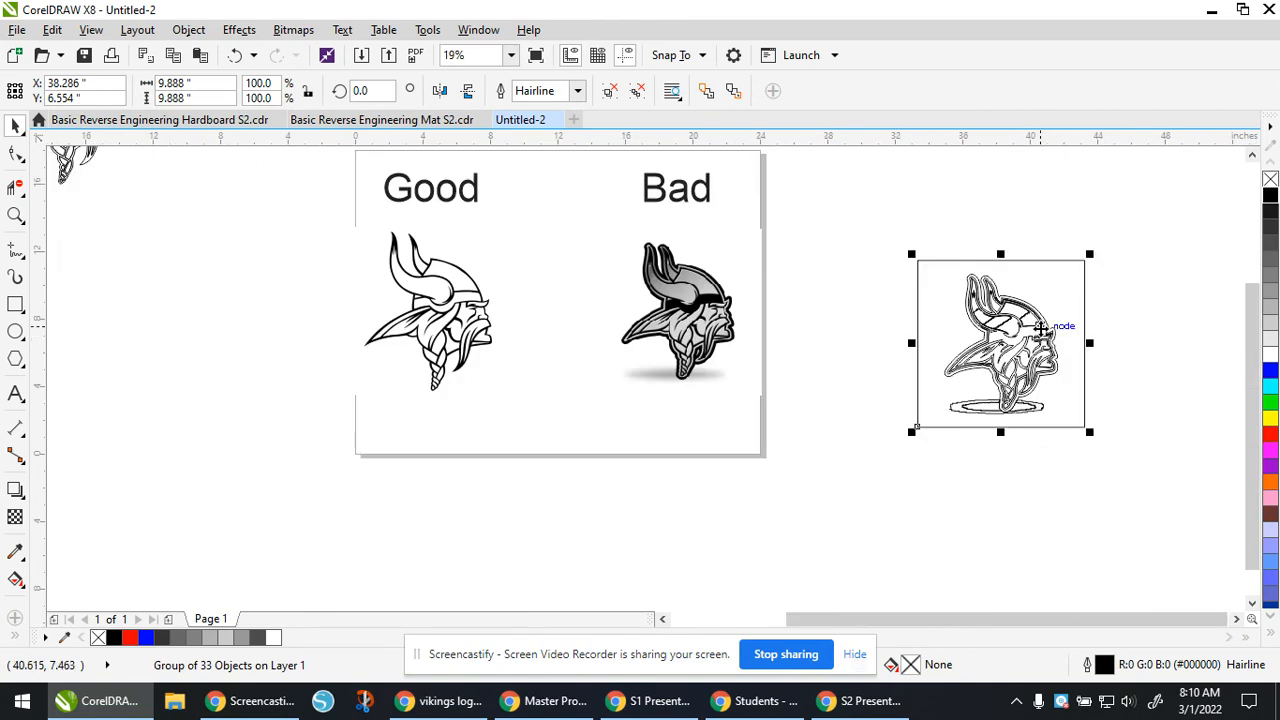
pyautogui.scroll(5, 622, 316)
pyautogui.scroll(-5, 637, 421)
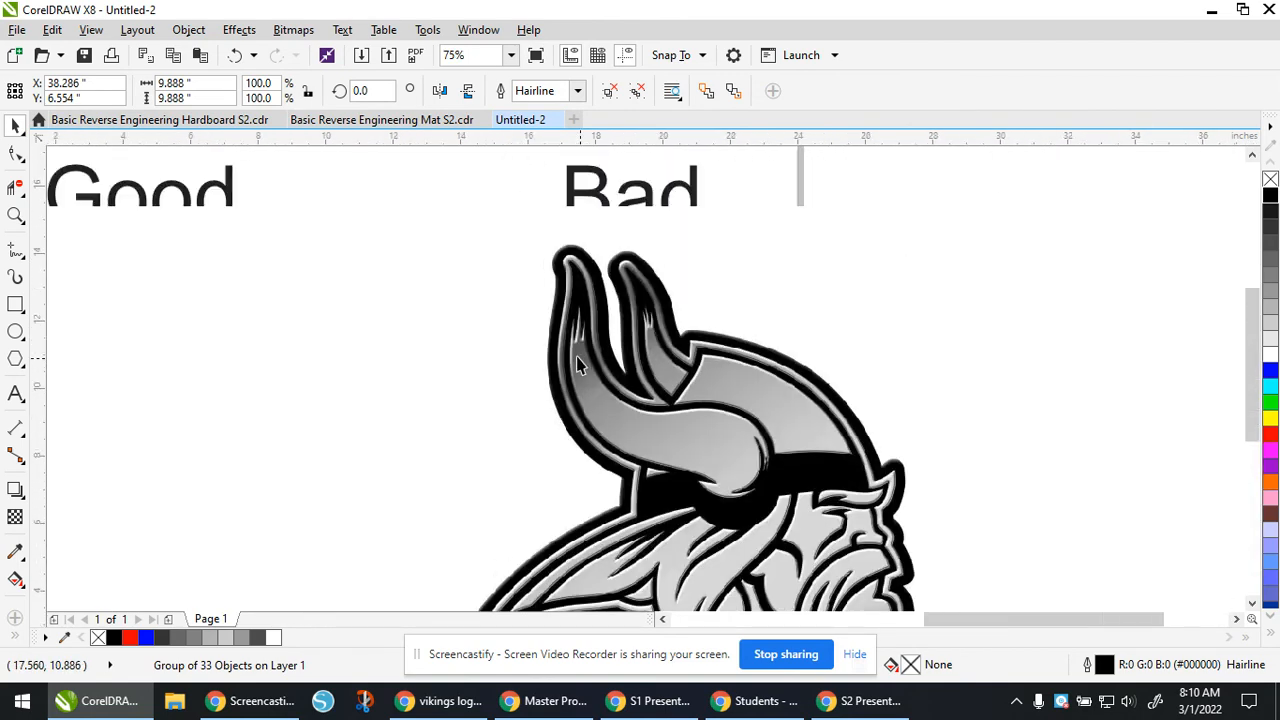
pyautogui.scroll(3, 971, 360)
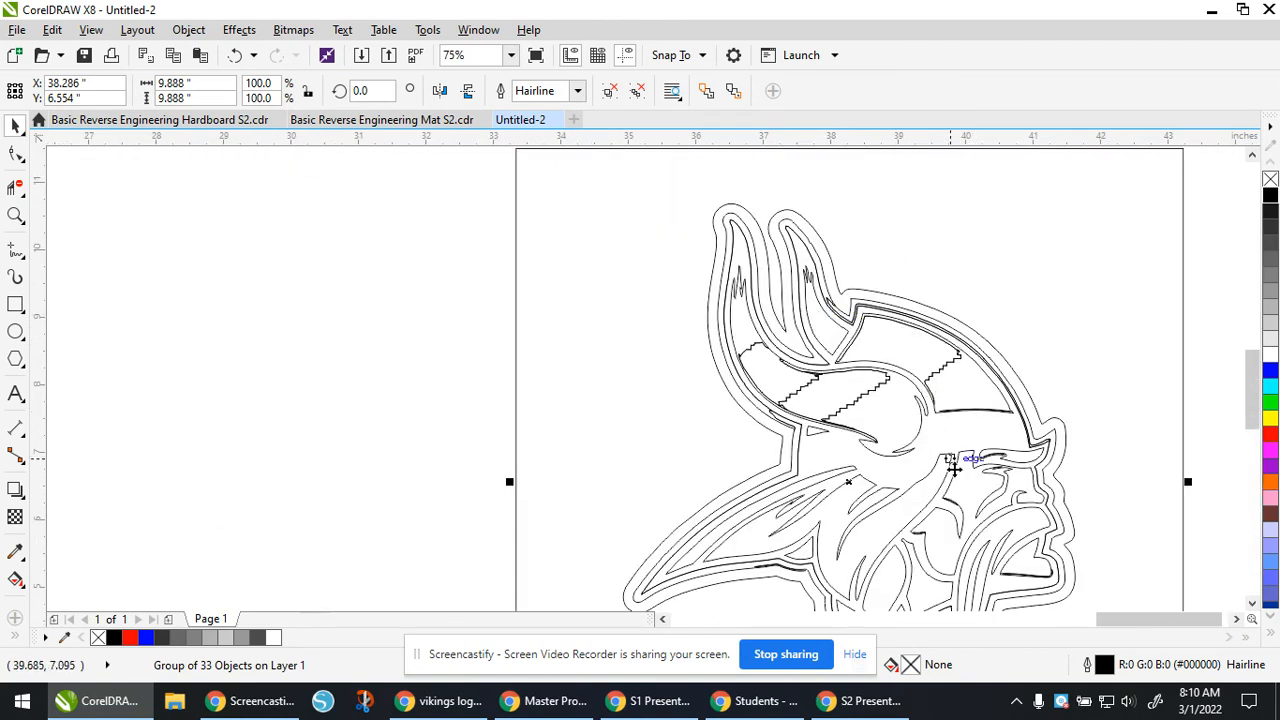
pyautogui.scroll(6, 1029, 605)
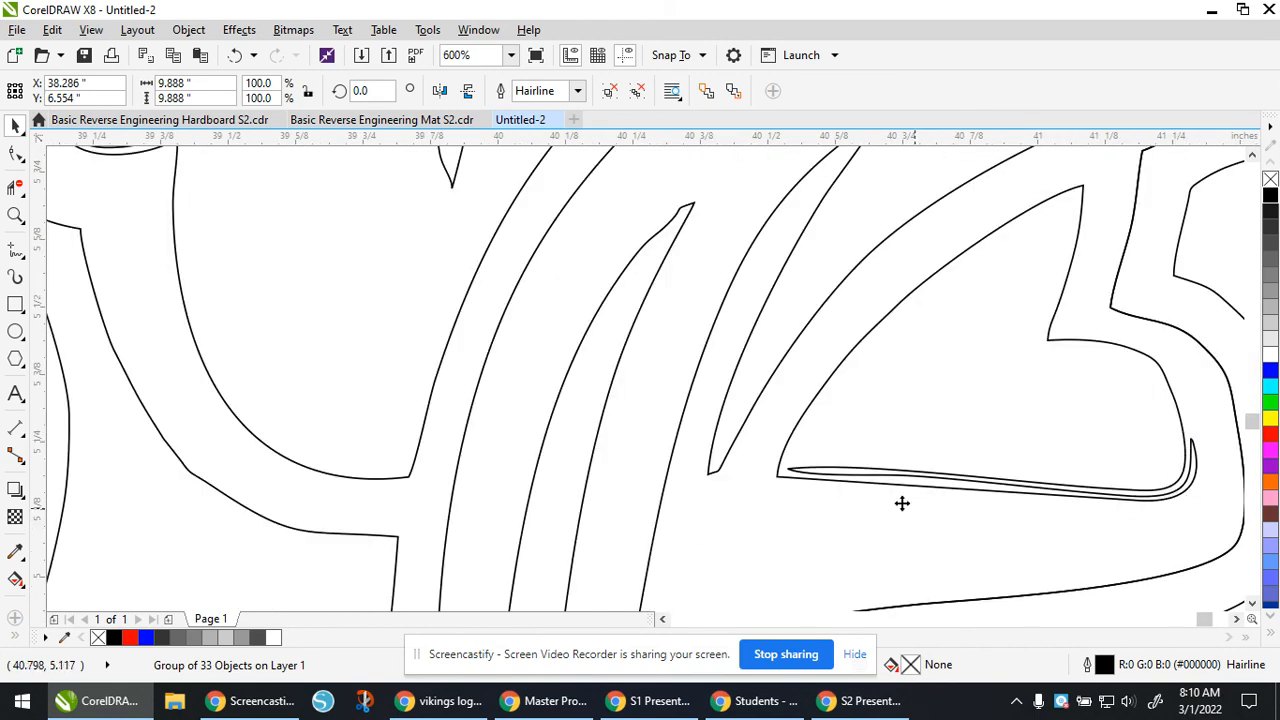
pyautogui.scroll(-6, 515, 473)
pyautogui.scroll(6, 646, 354)
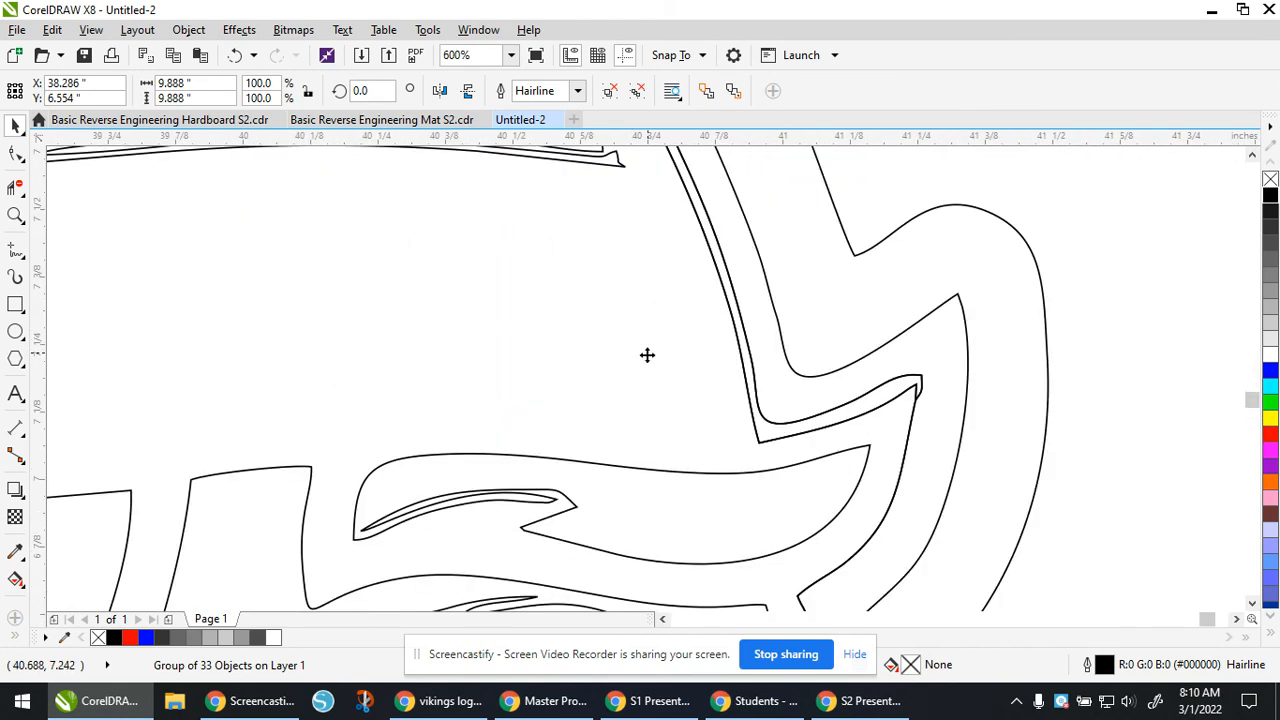
pyautogui.scroll(-10, 746, 351)
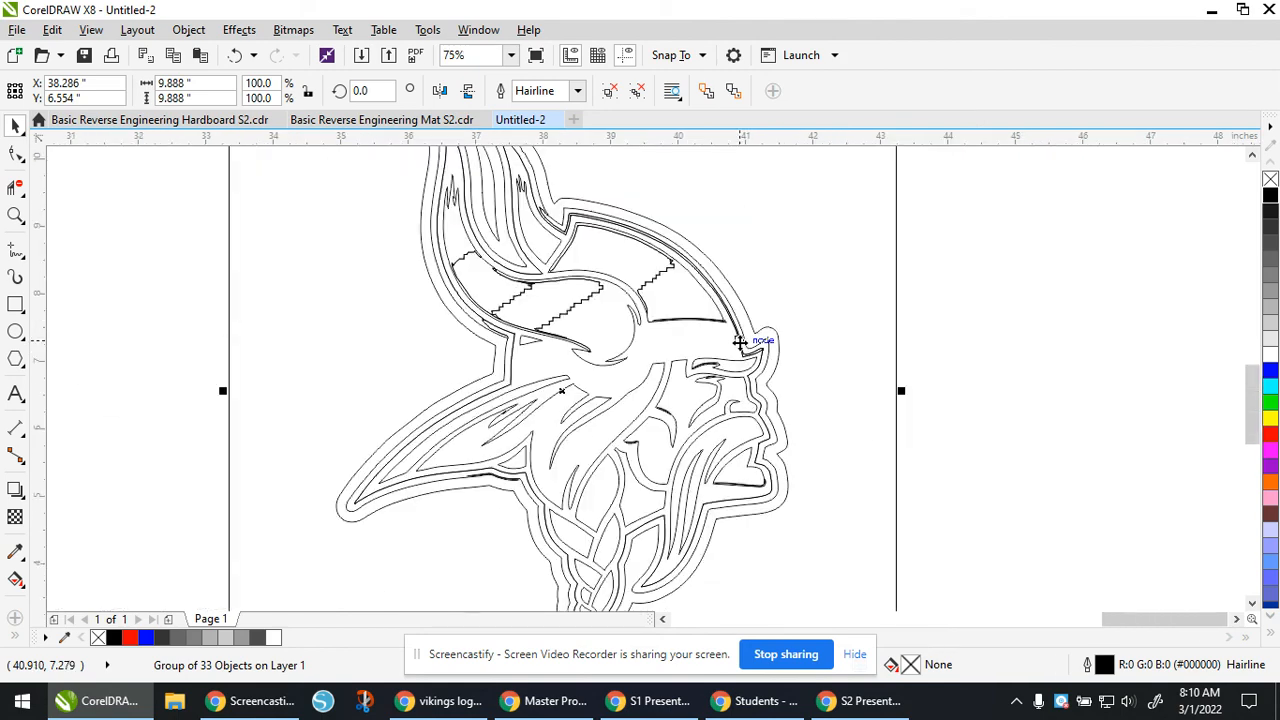
pyautogui.scroll(8, 1029, 391)
pyautogui.scroll(-4, 800, 414)
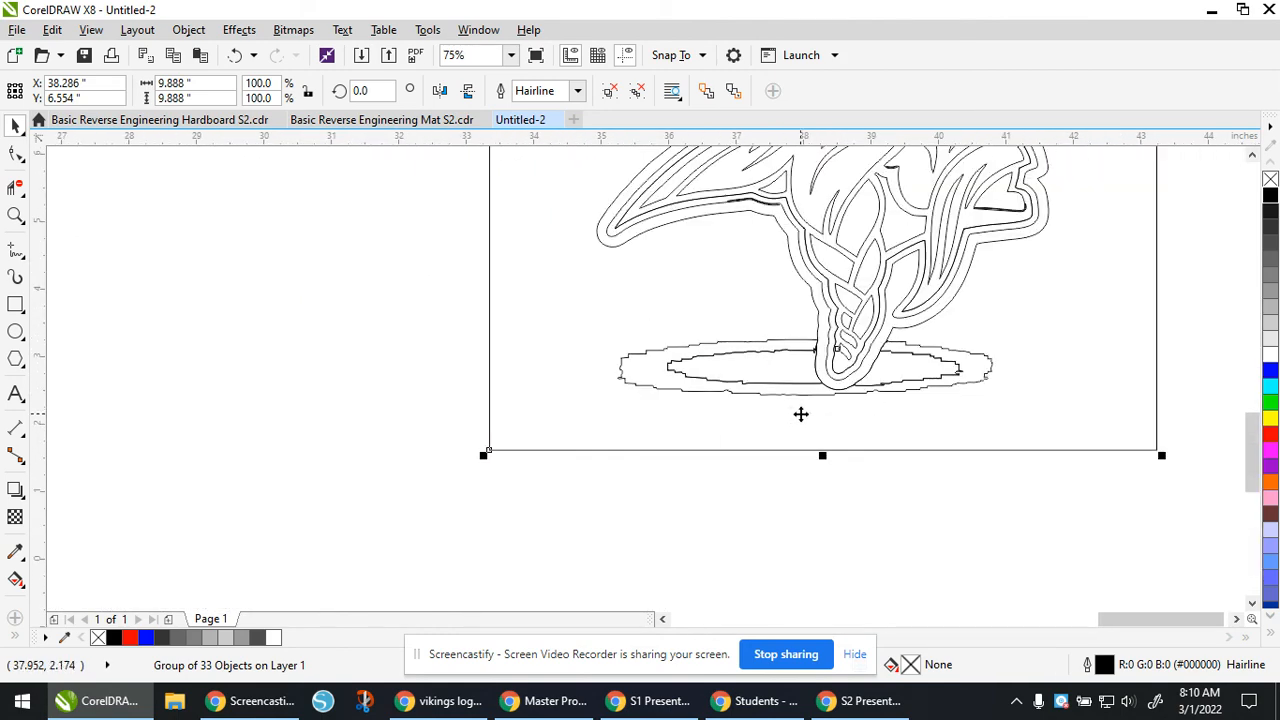
pyautogui.scroll(4, 786, 369)
pyautogui.scroll(-4, 784, 368)
pyautogui.scroll(-4, 784, 368)
pyautogui.scroll(5, 496, 238)
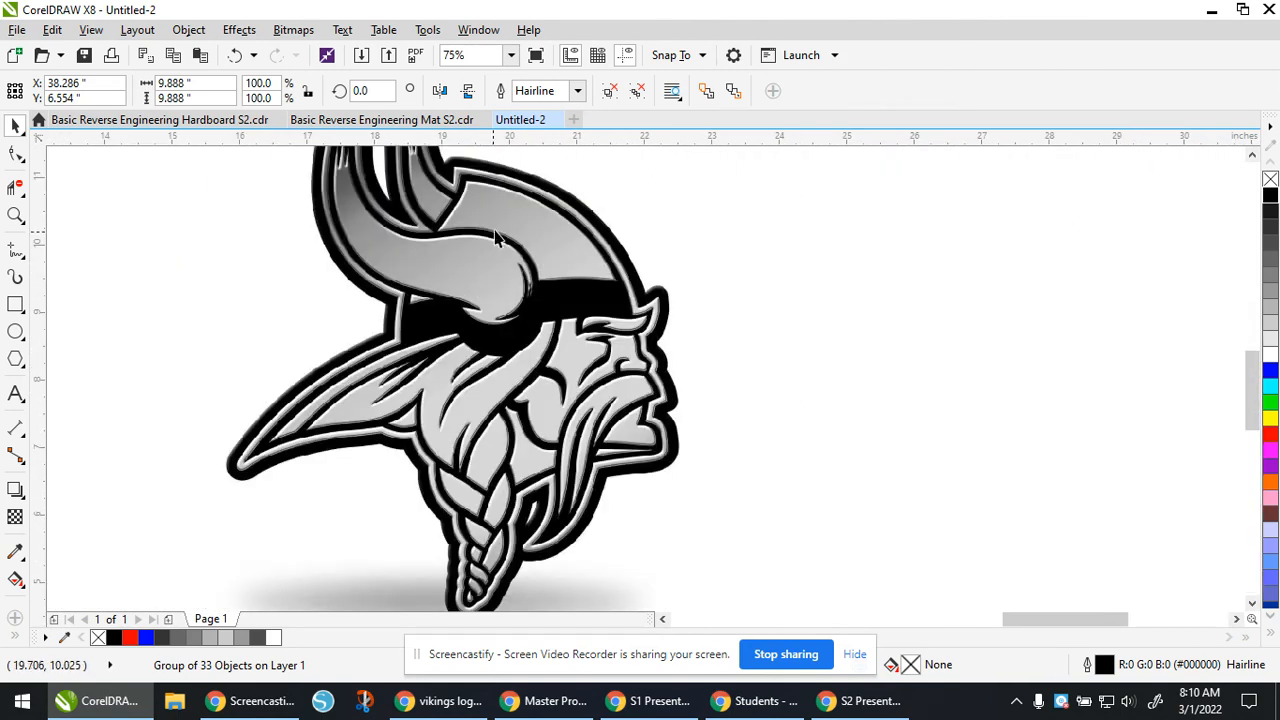
pyautogui.scroll(-4, 700, 300)
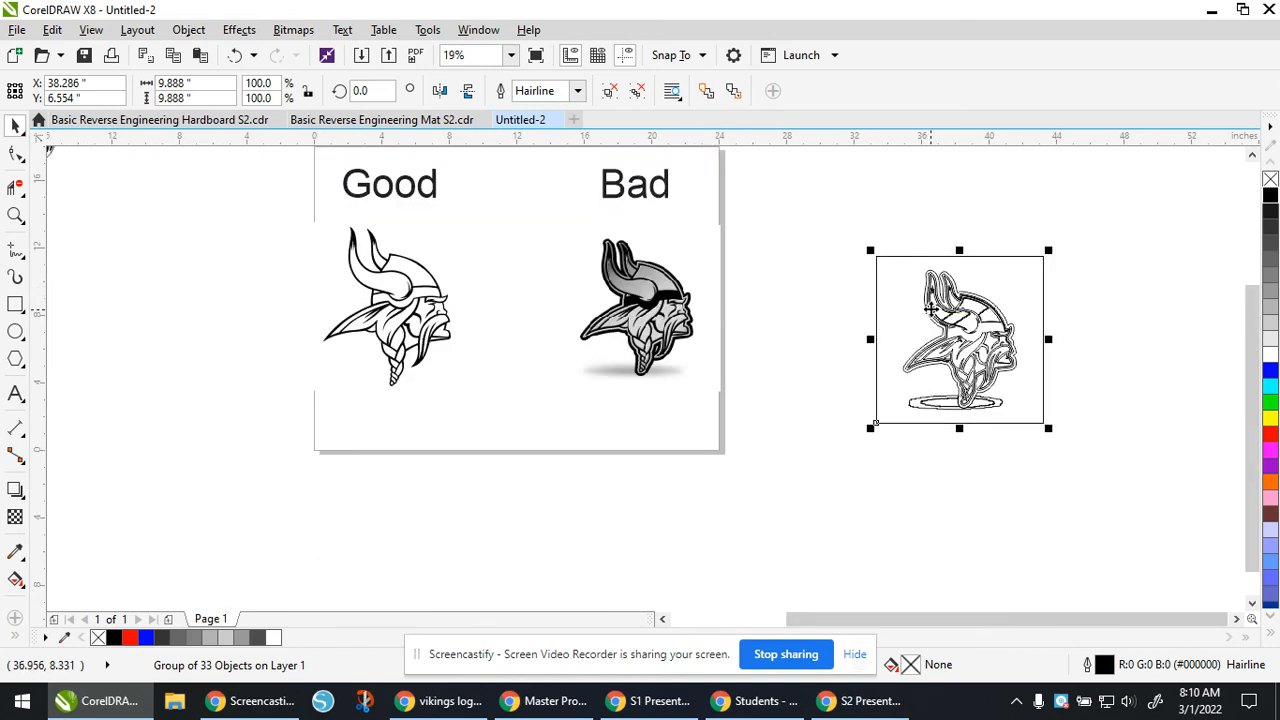
pyautogui.scroll(2, 970, 335)
pyautogui.scroll(-4, 1045, 275)
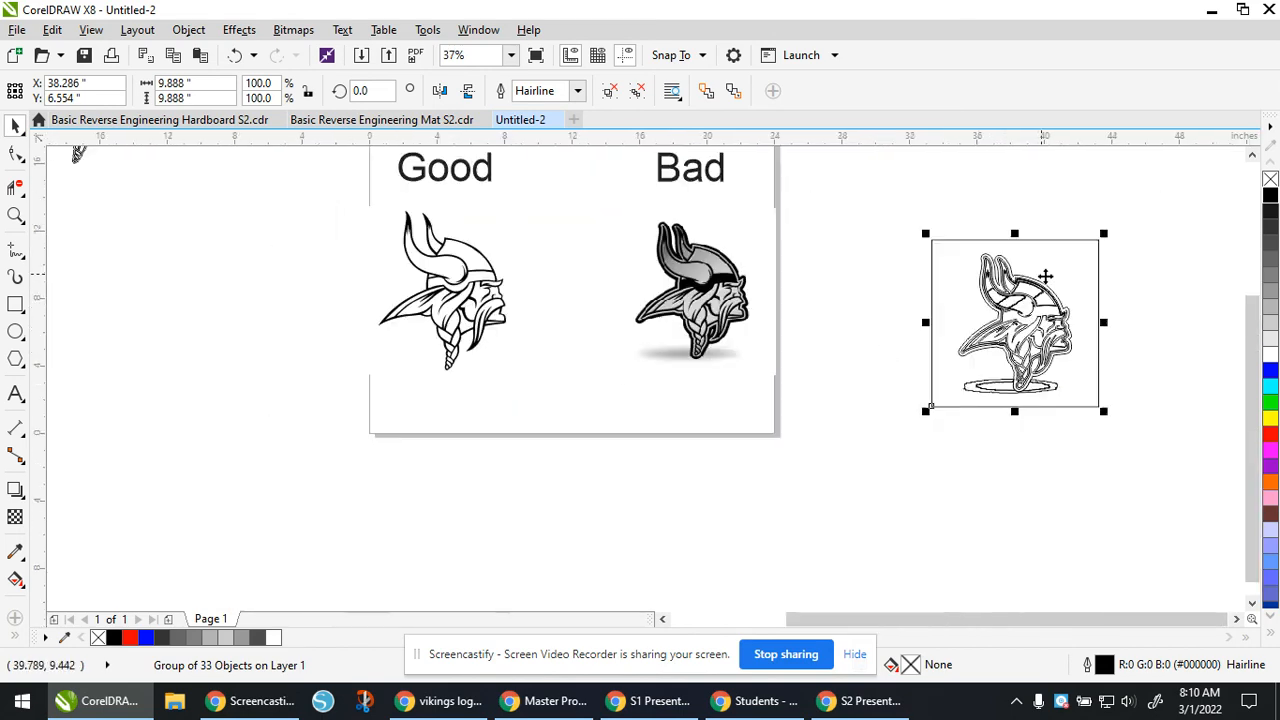
pyautogui.scroll(6, 462, 245)
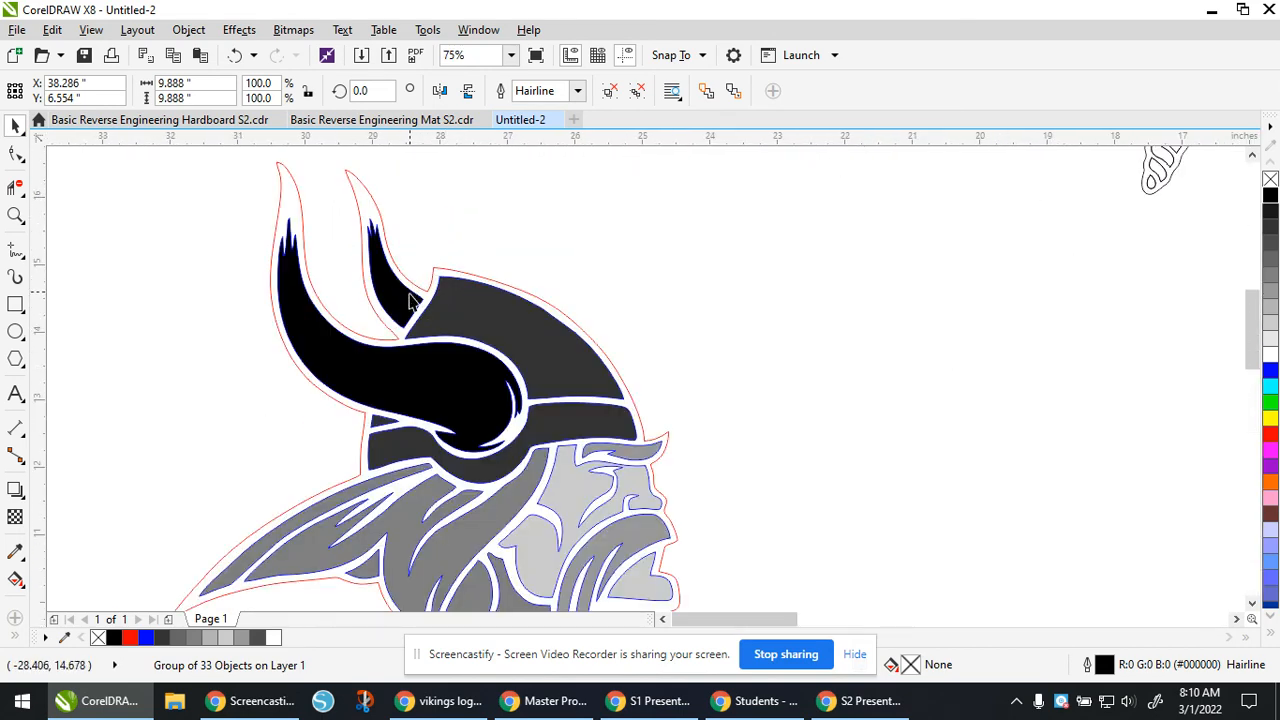
# Step: Delete the outline trace of the Bad logo
pyautogui.scroll(-6, 398, 310)
pyautogui.scroll(3, 968, 373)
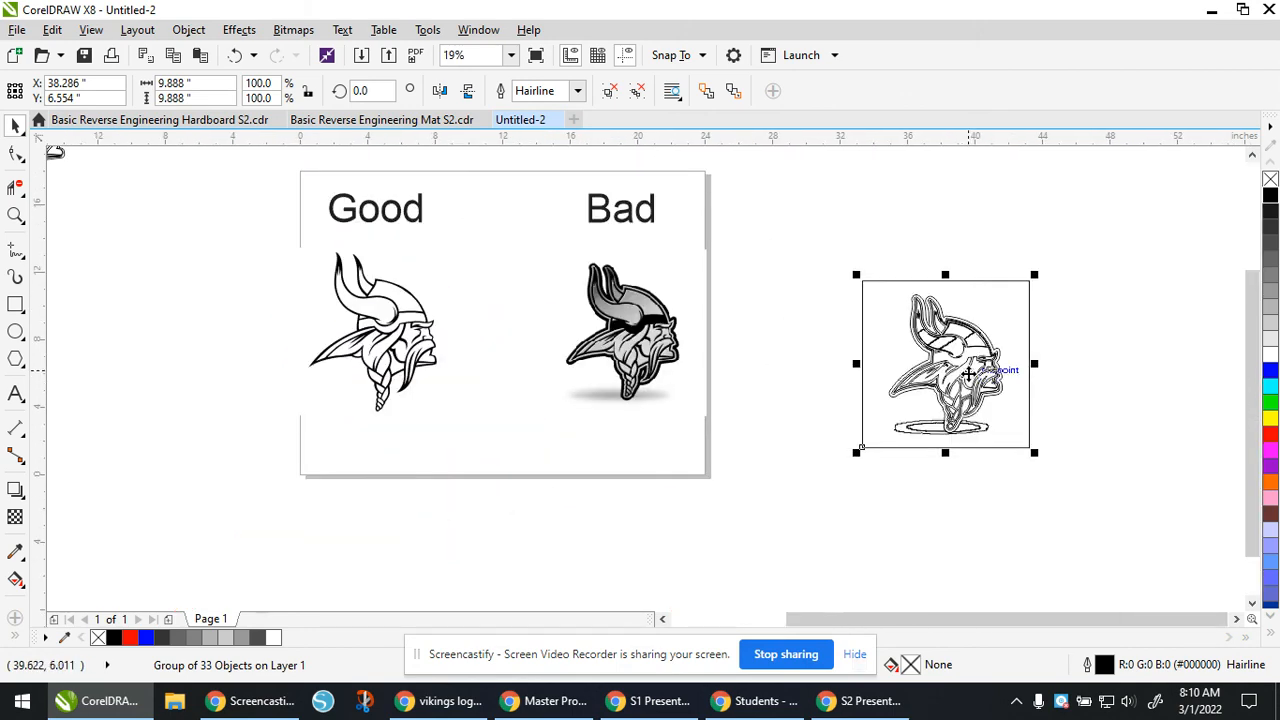
pyautogui.press('Delete')
# Step: Review the finished filled tracing up close and check the available grouping commands without applying any
pyautogui.scroll(-3, 934, 406)
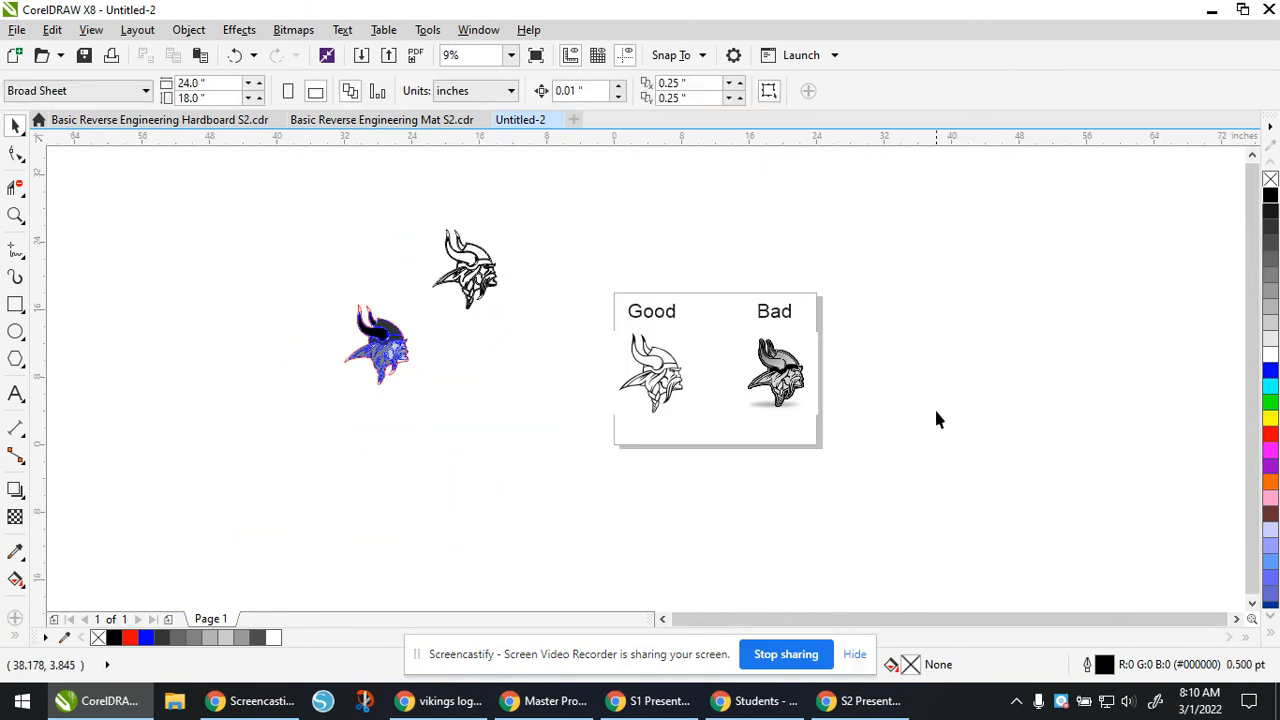
pyautogui.scroll(3, 385, 345)
pyautogui.scroll(3, 387, 345)
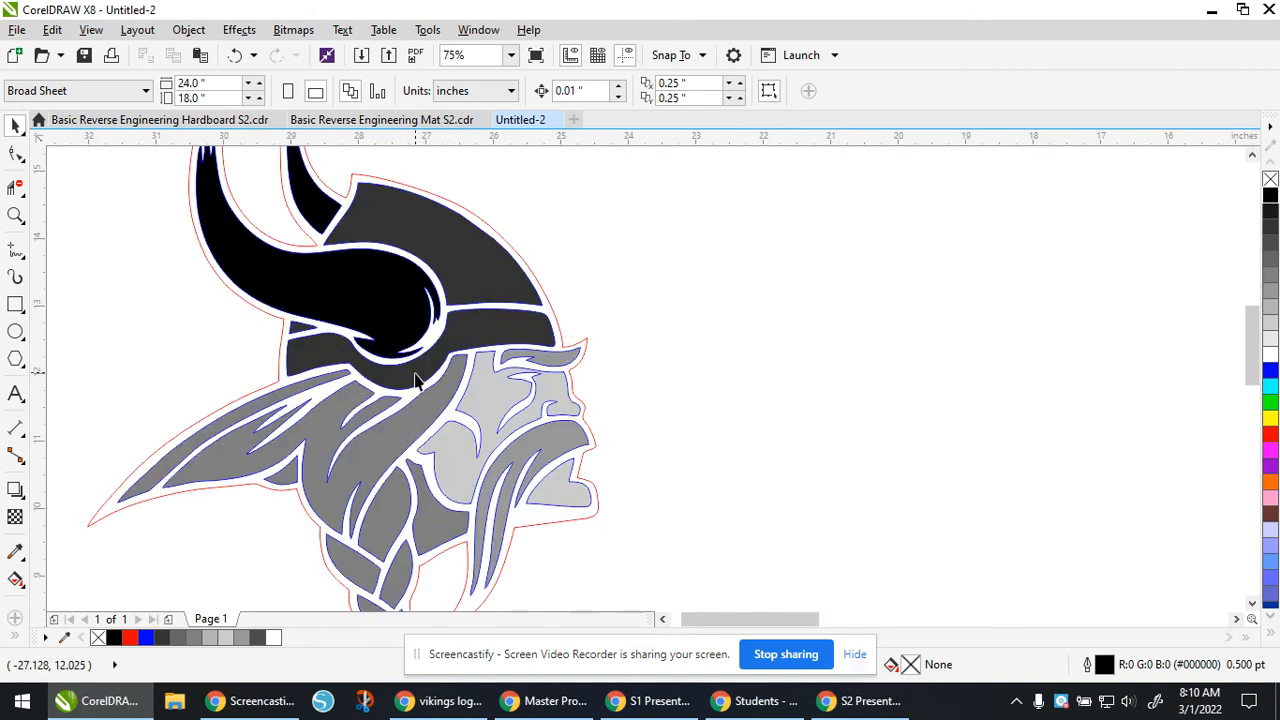
pyautogui.scroll(-2, 414, 387)
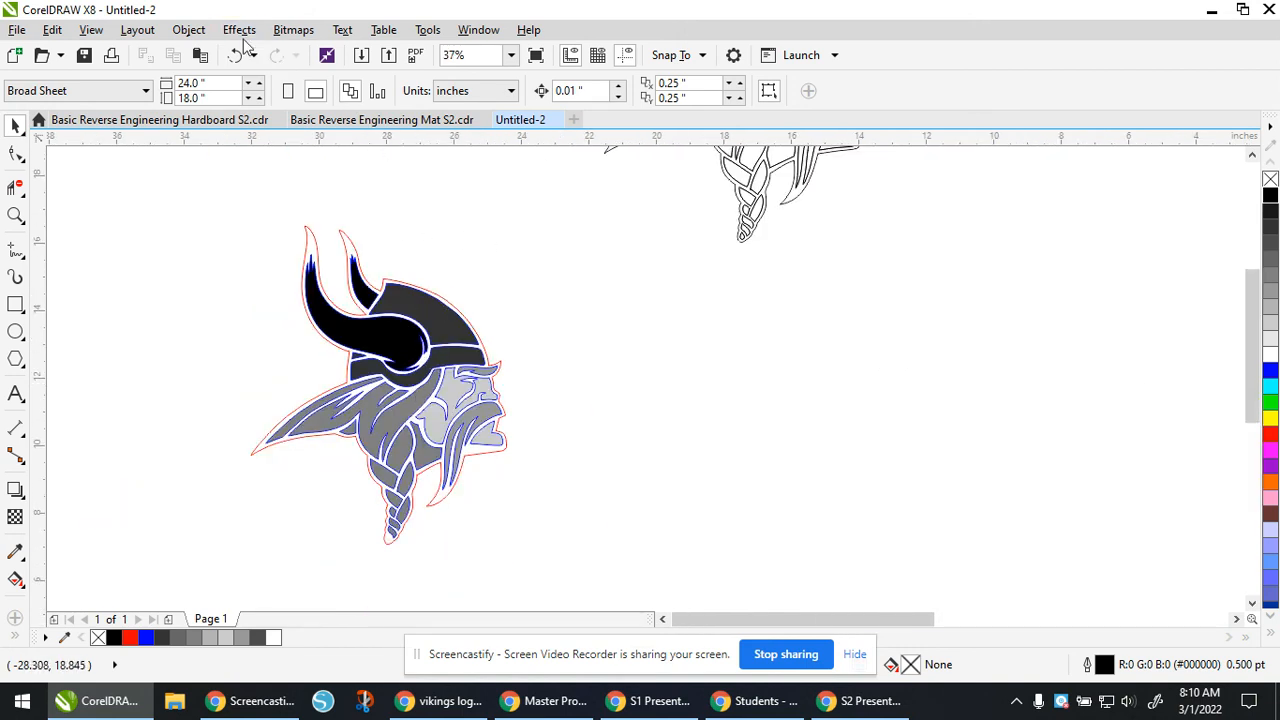
pyautogui.click(190, 30)
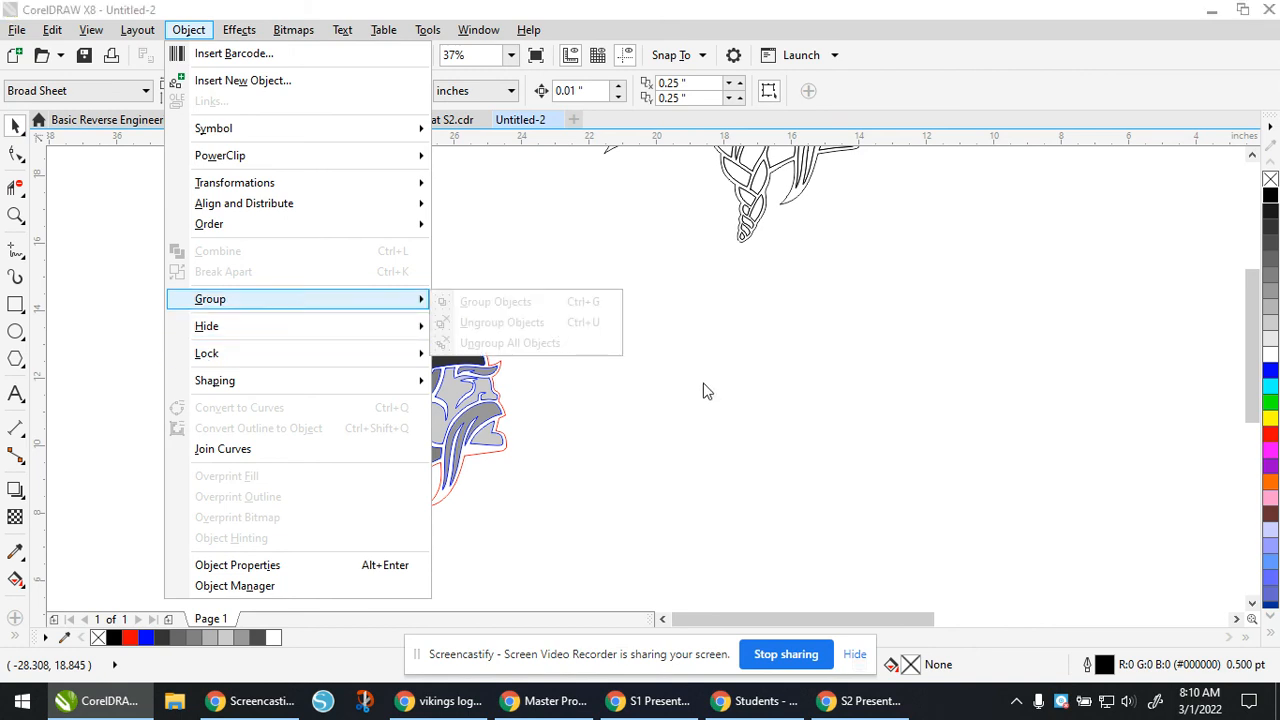
pyautogui.click(853, 407)
pyautogui.scroll(-1, 834, 413)
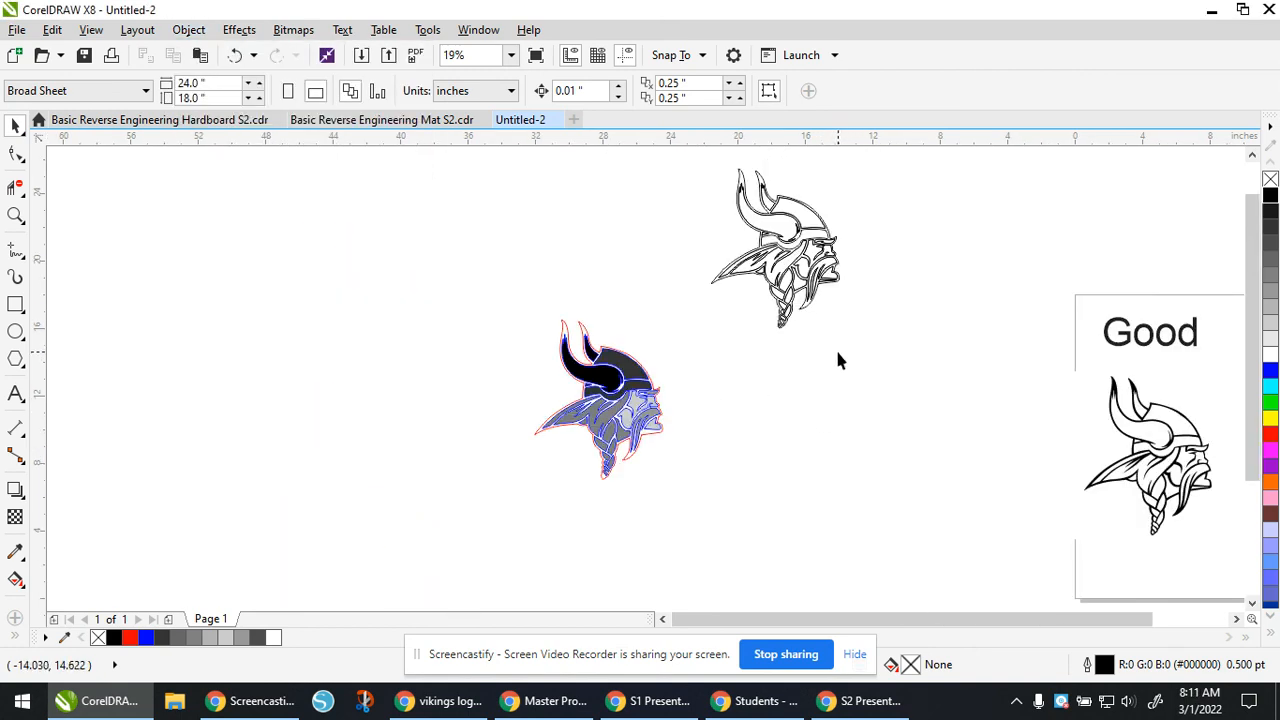
pyautogui.click(813, 248)
pyautogui.moveTo(920, 368); pyautogui.dragTo(709, 186)
pyautogui.click(577, 211)
# Step: Select the Good logo bitmap and bring up its Centerline Trace options
pyautogui.scroll(-1, 488, 234)
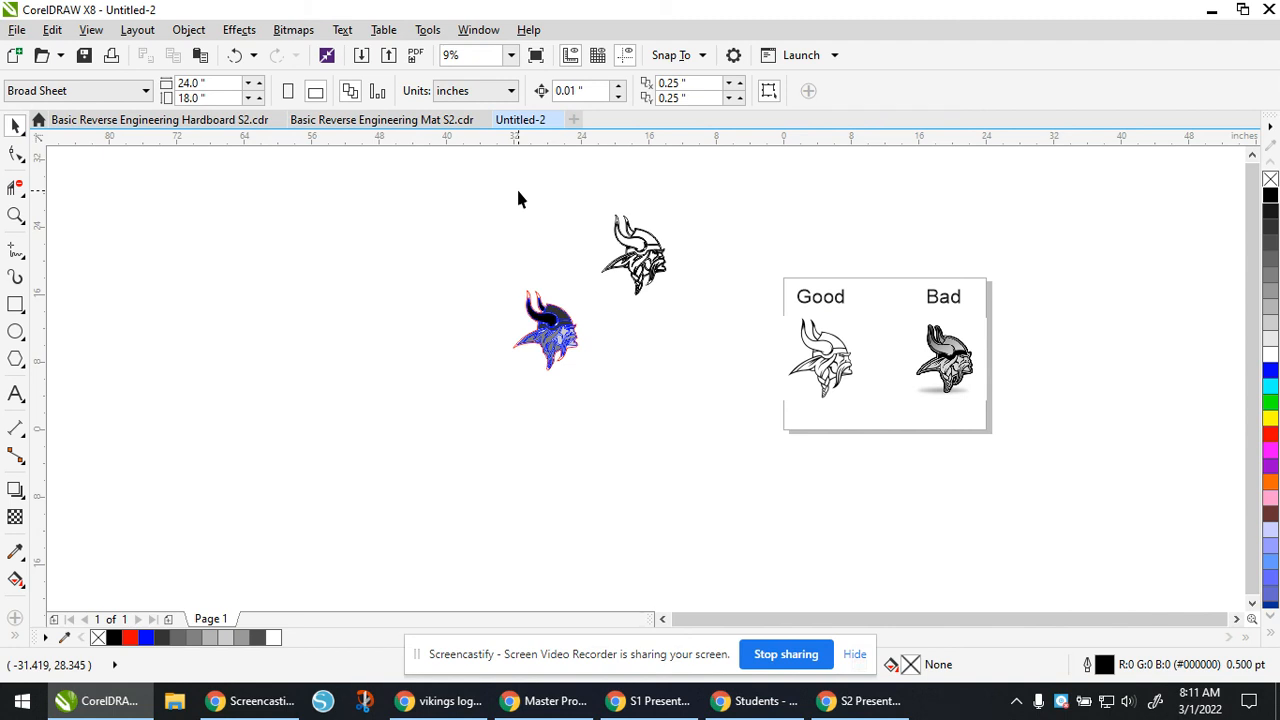
pyautogui.click(836, 370)
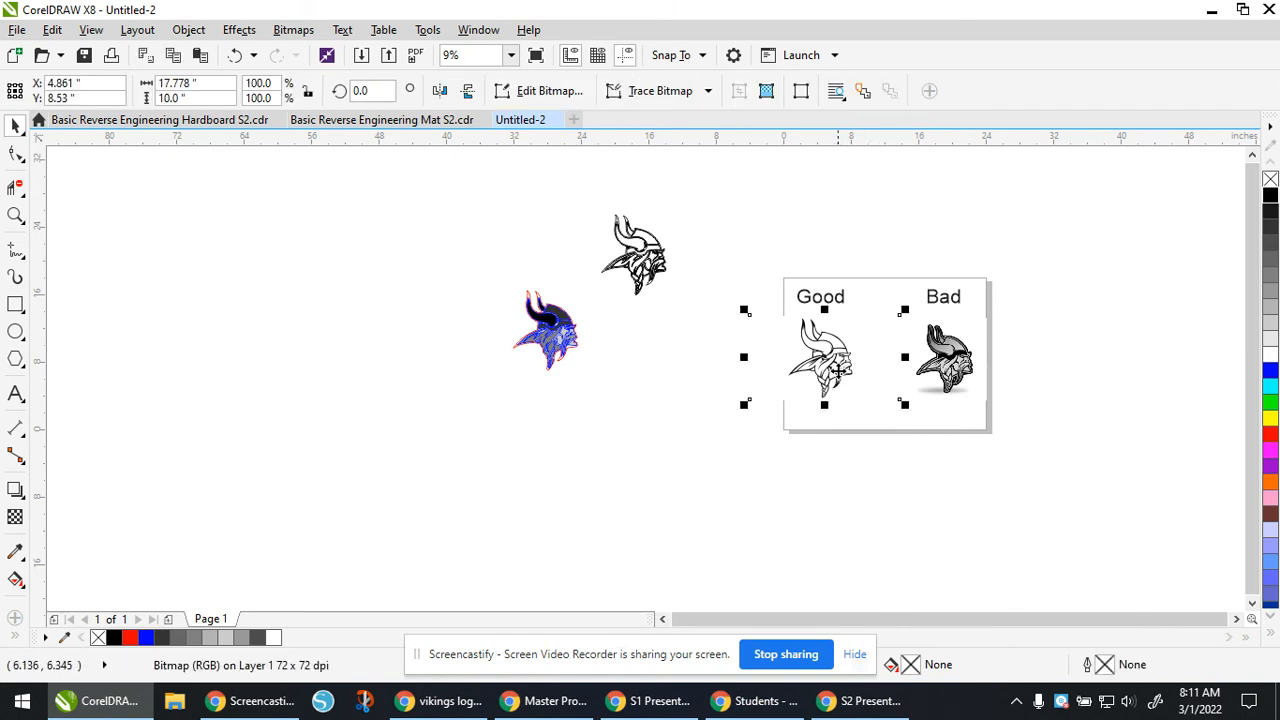
pyautogui.click(707, 92)
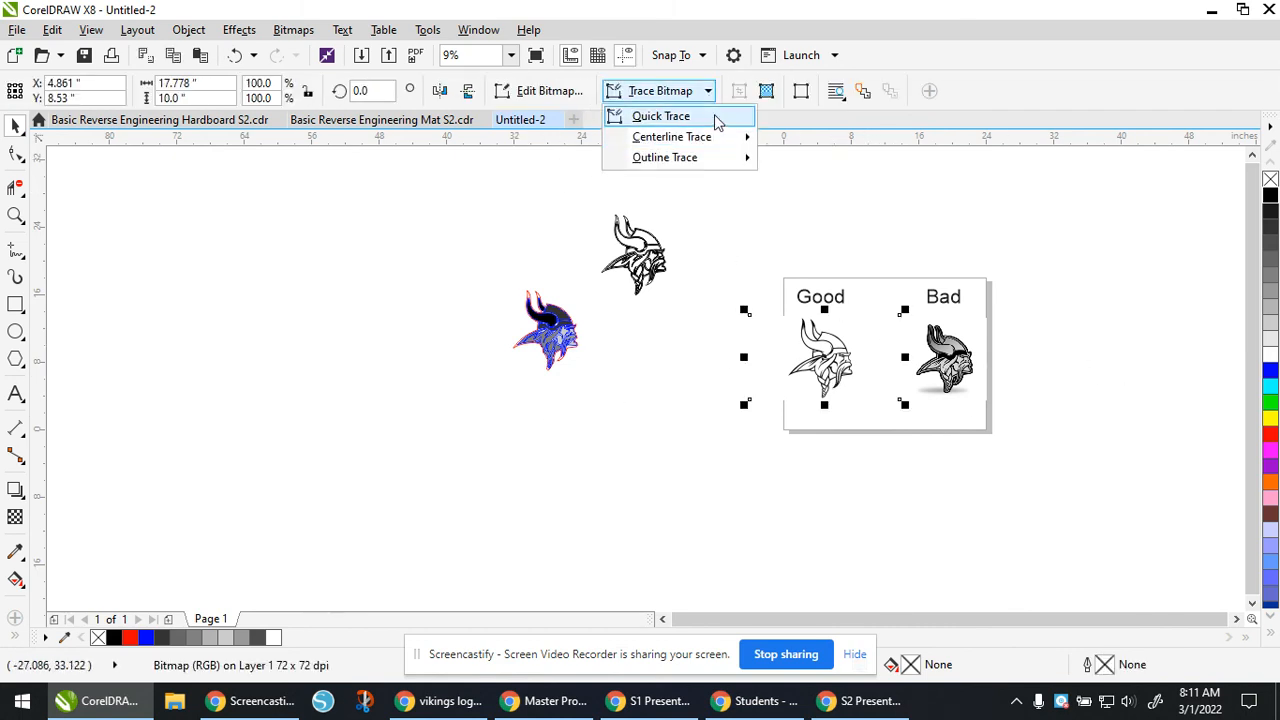
pyautogui.moveTo(724, 146)
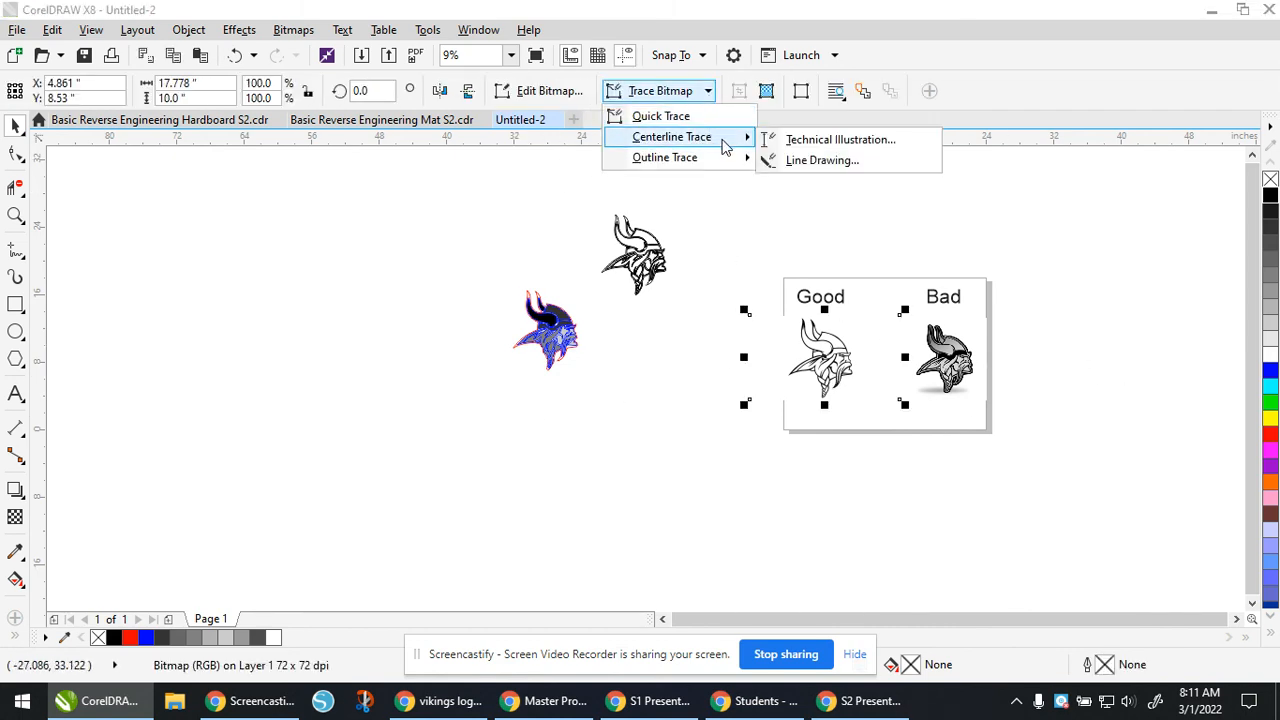